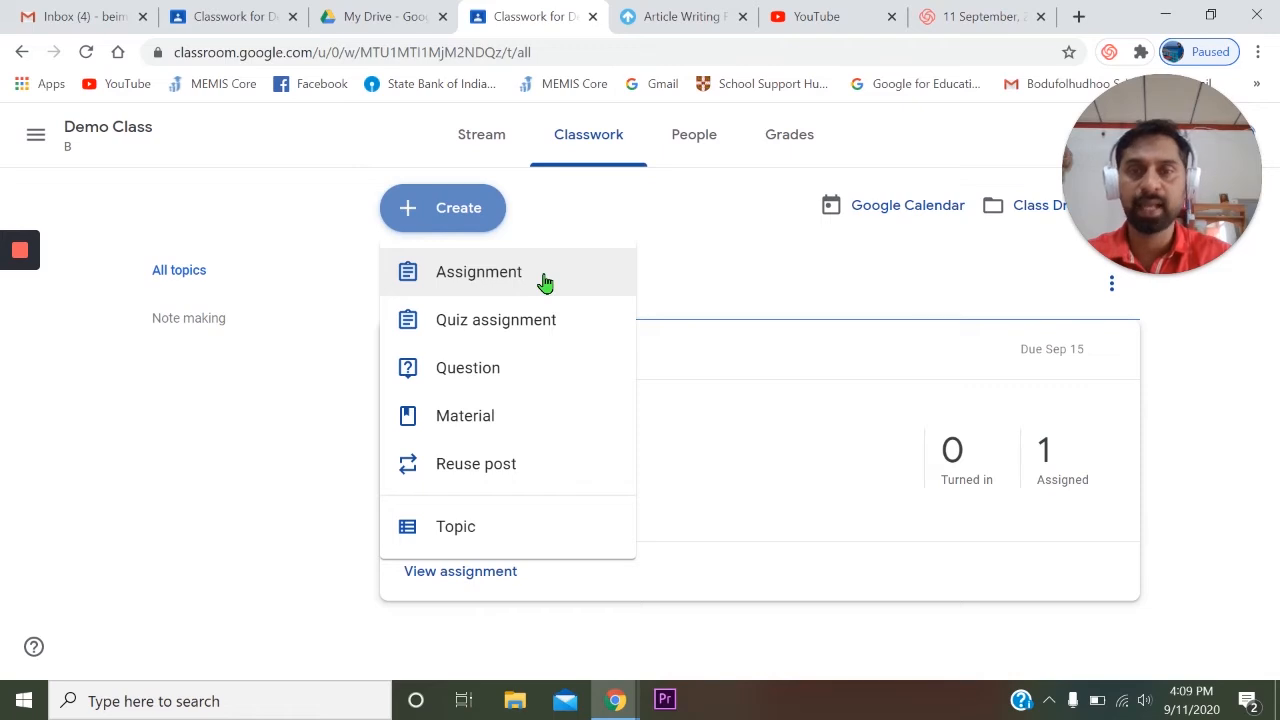
- Start a new assignment in the Demo Class classwork and title it "Article writing"
click(545, 282)
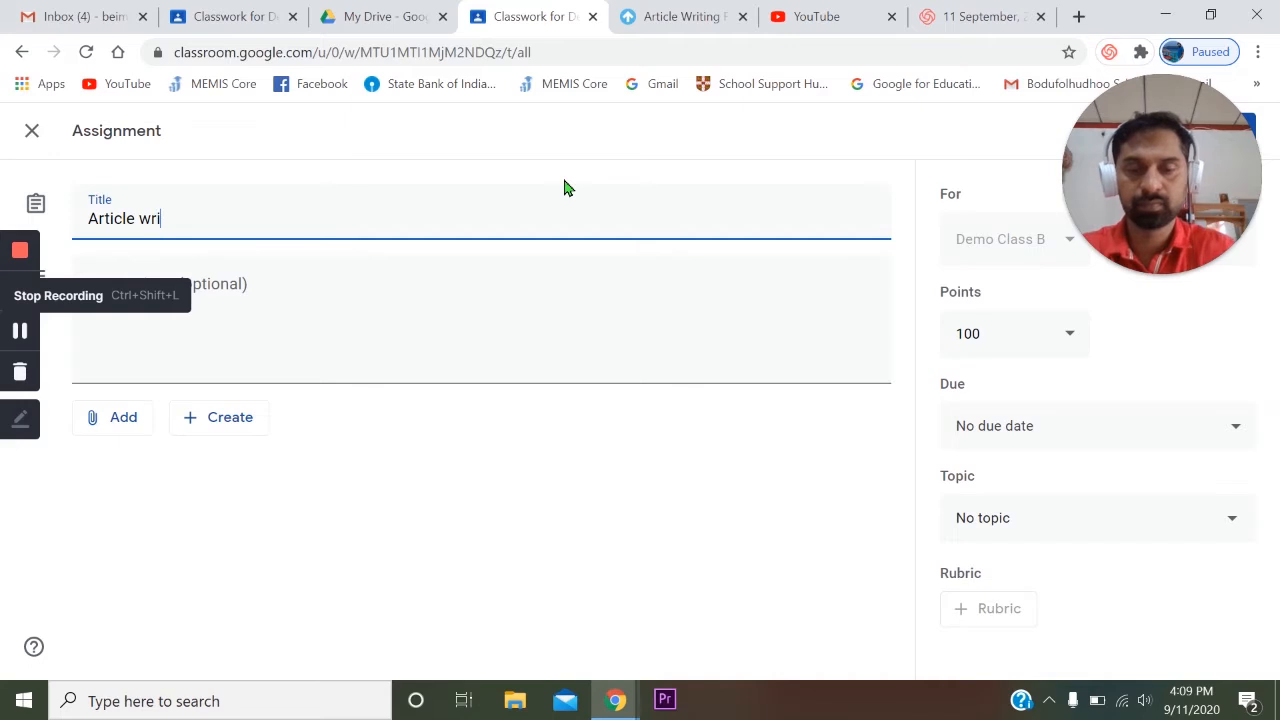
click(288, 300)
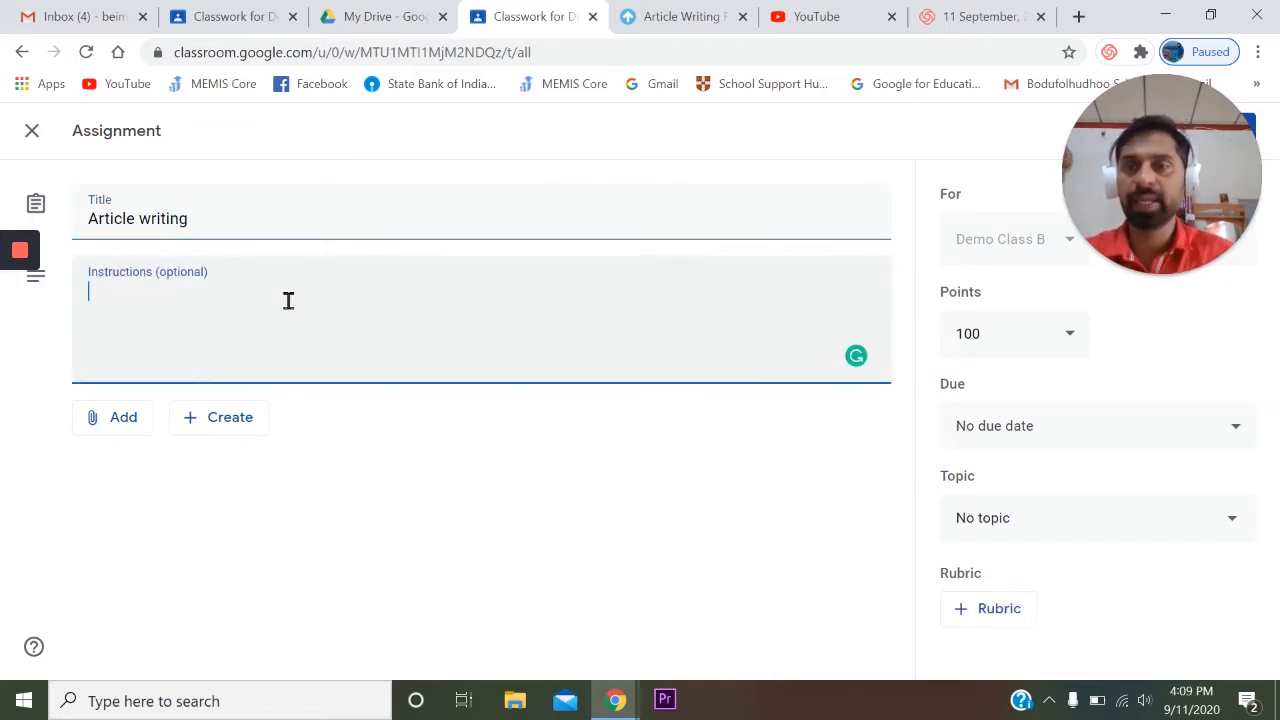
click(137, 429)
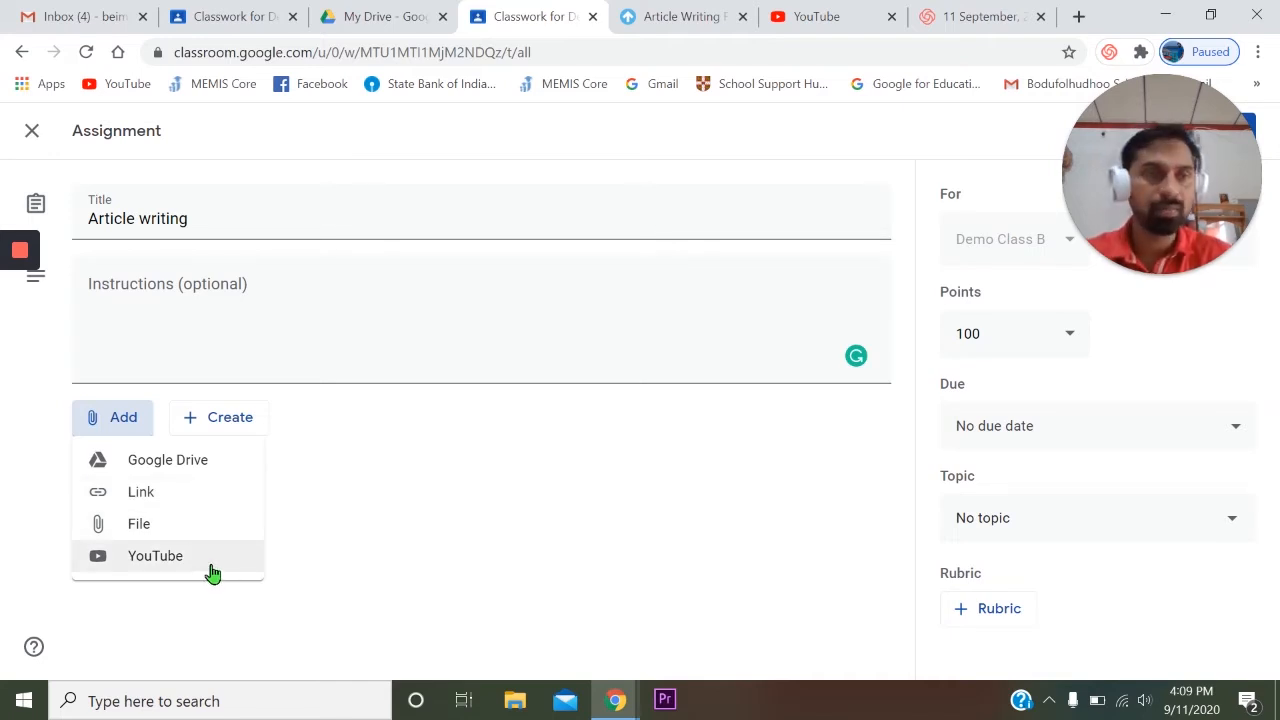
click(325, 488)
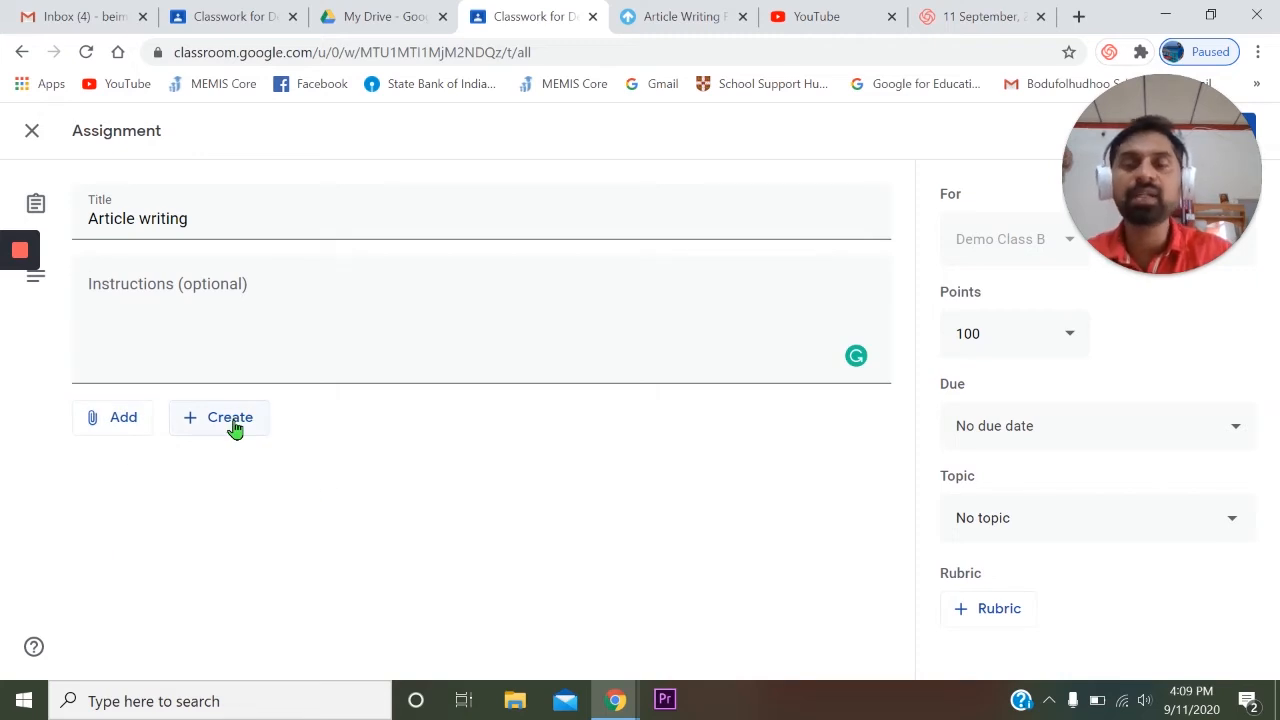
click(235, 428)
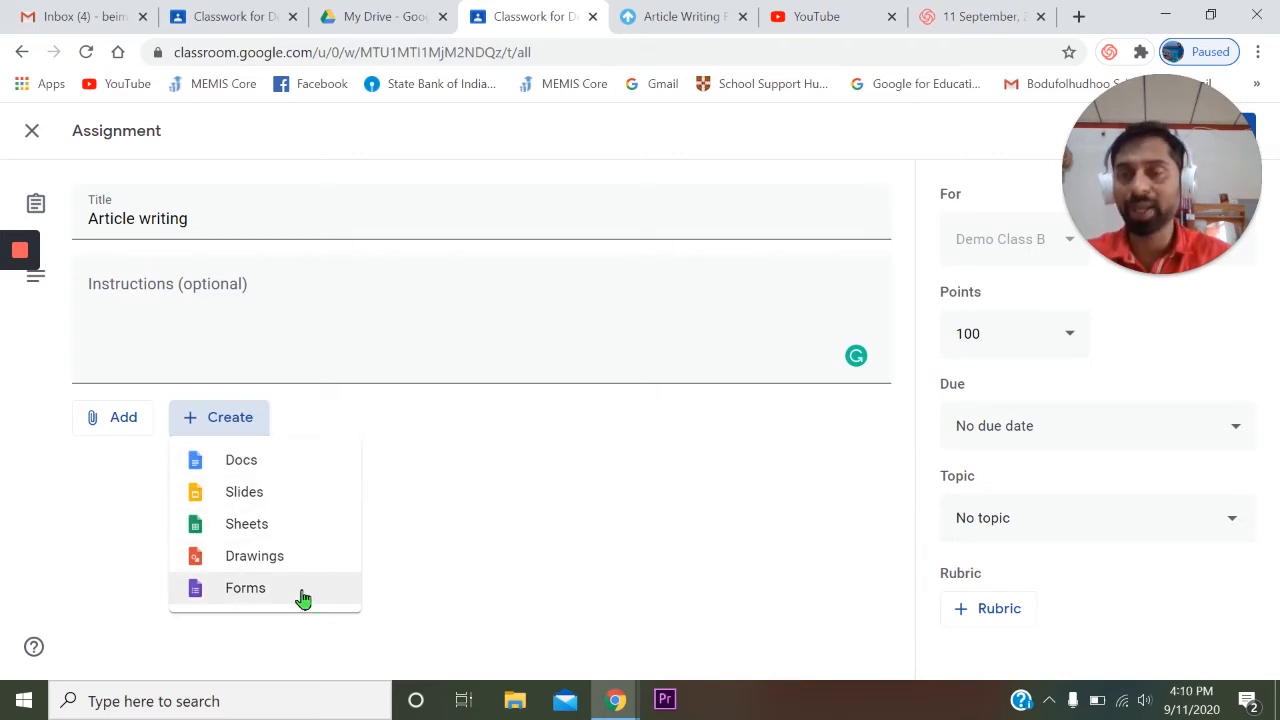
click(520, 524)
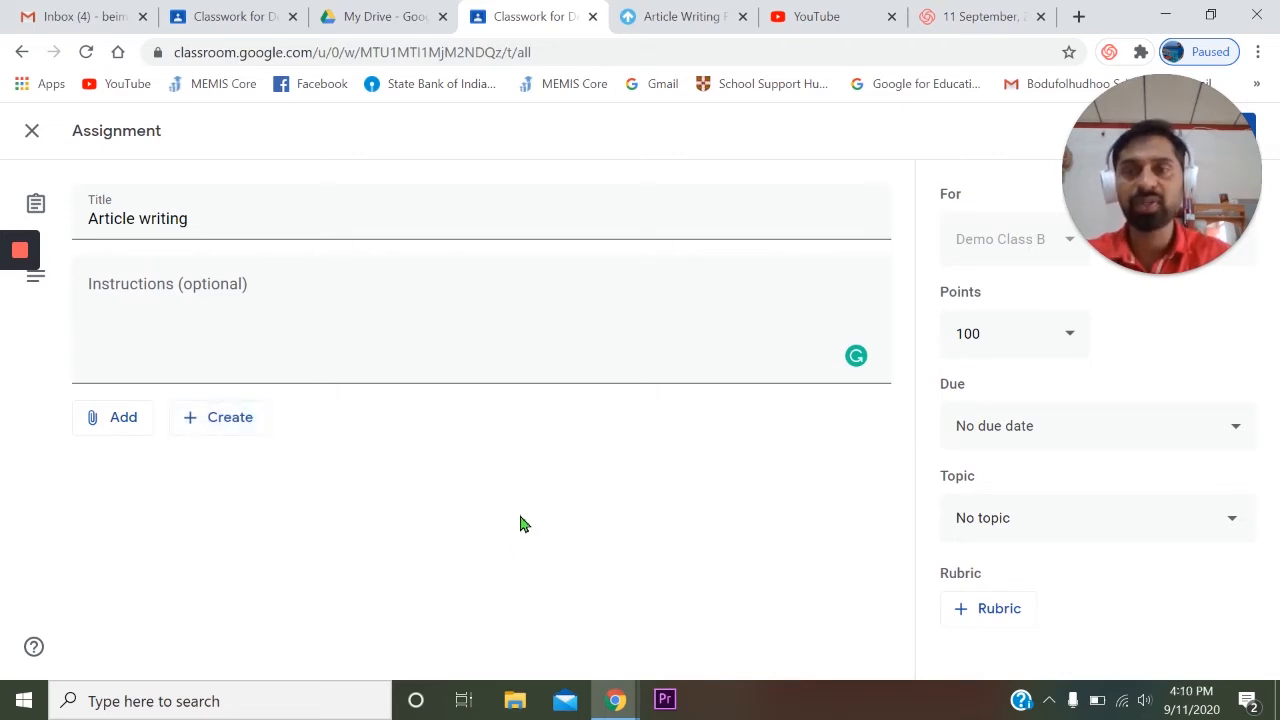
- Attach the "Article writing" Google Docs file from the recent Google Drive files to the assignment
click(129, 430)
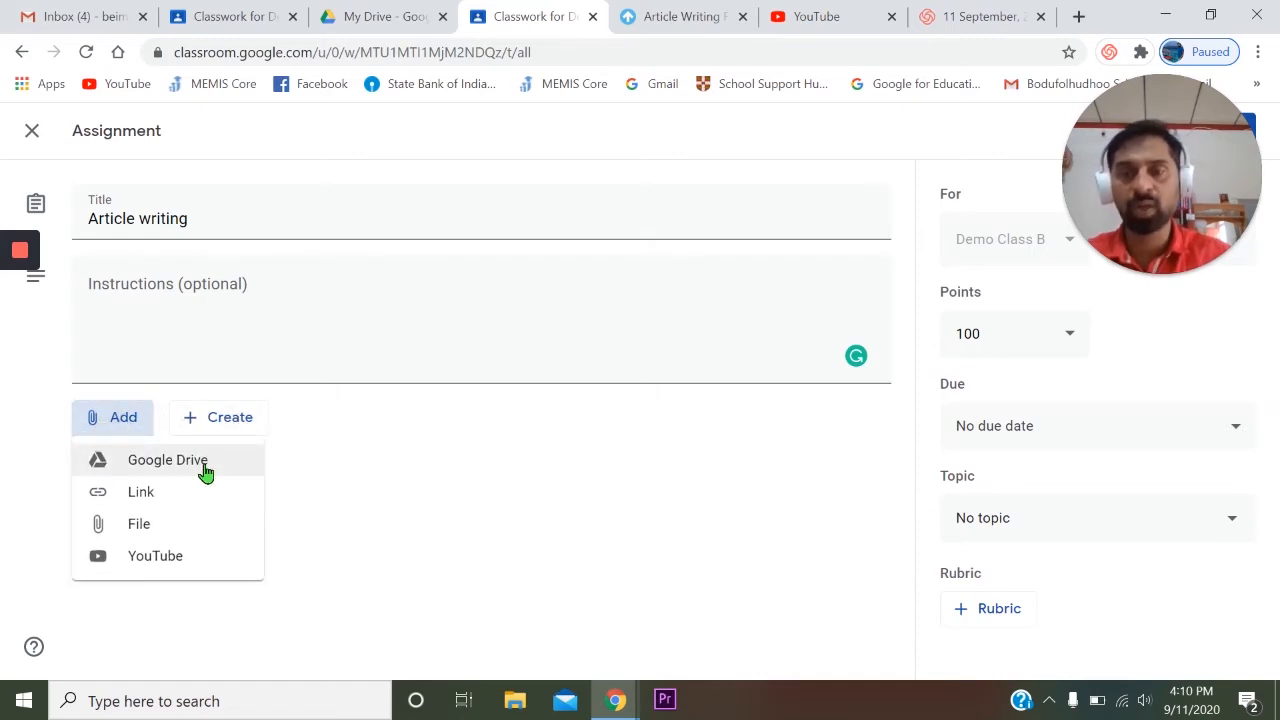
click(205, 465)
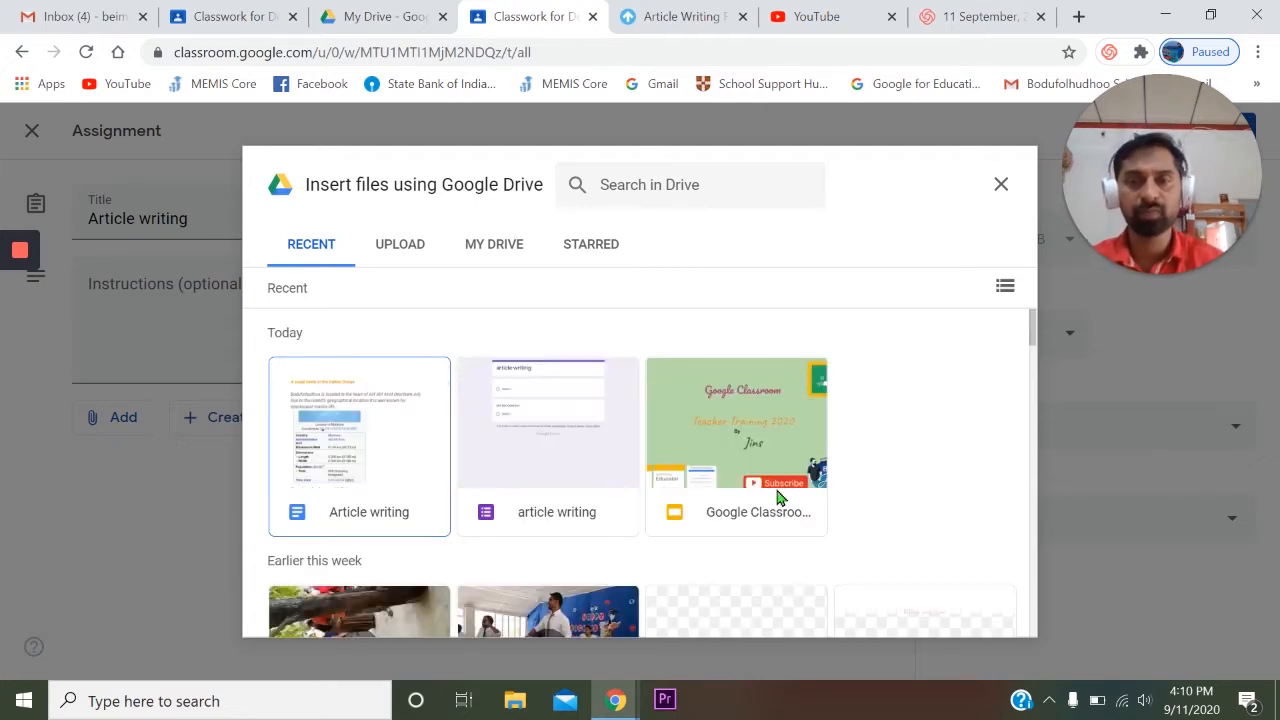
scroll(760, 510, down, 2)
scroll(703, 453, up, 2)
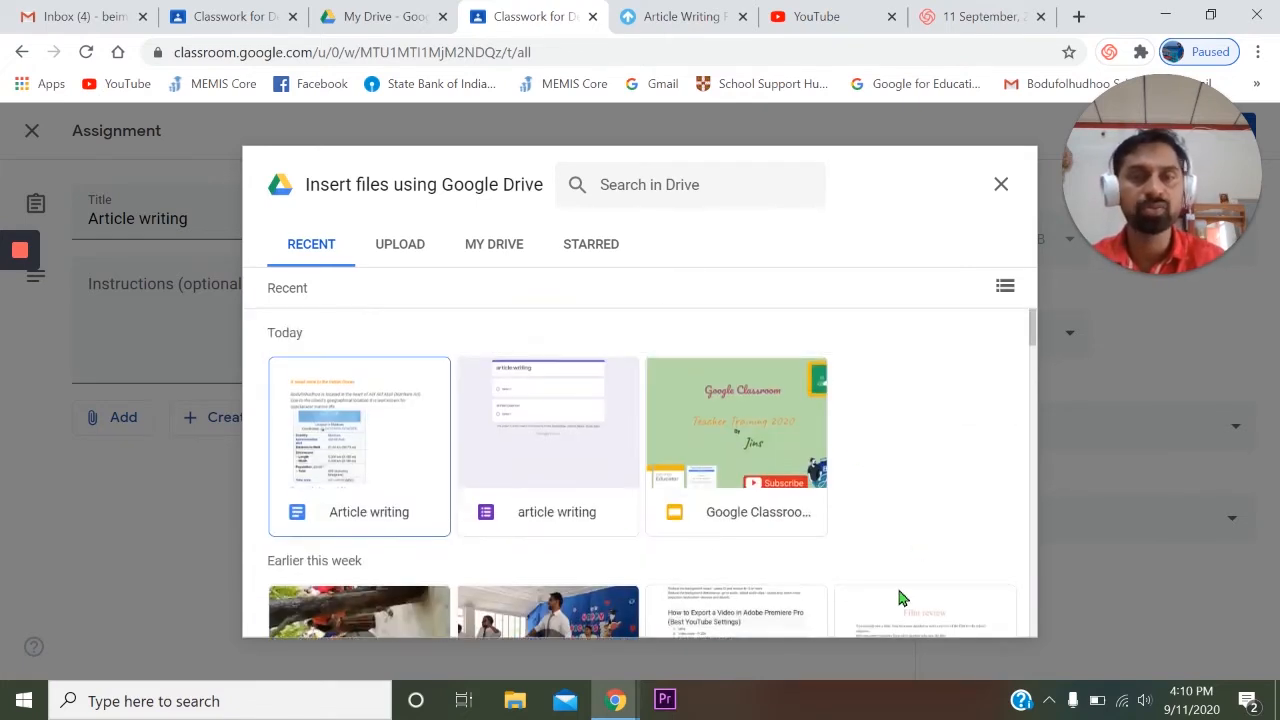
click(372, 433)
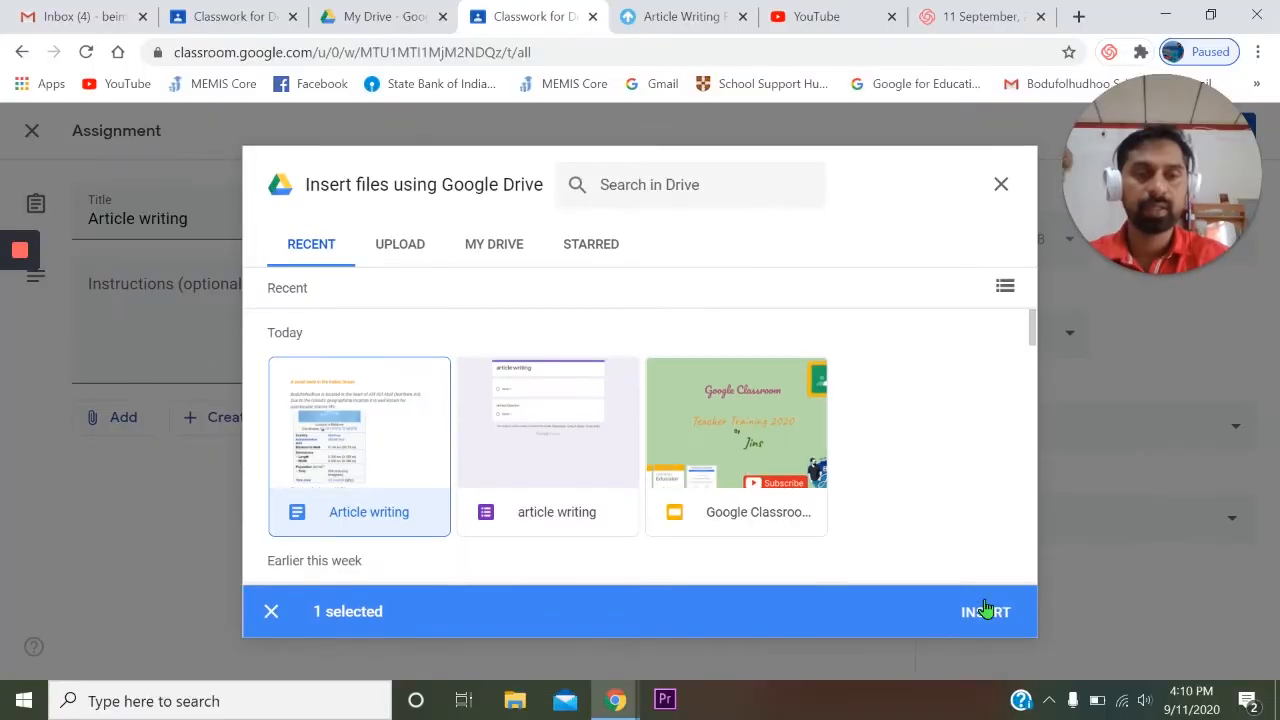
click(986, 672)
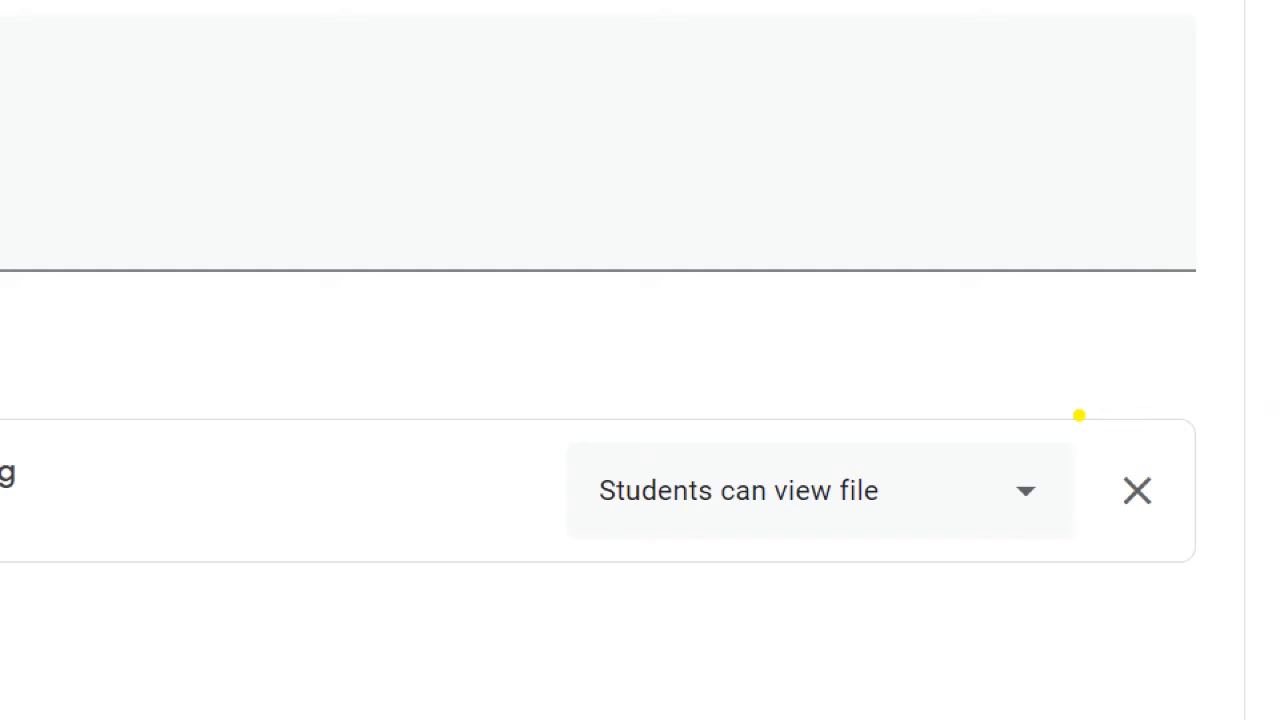
- Set the sharing option of the attached "Article writing" document to "Make a copy for each student"
drag(760, 309, 1243, 706)
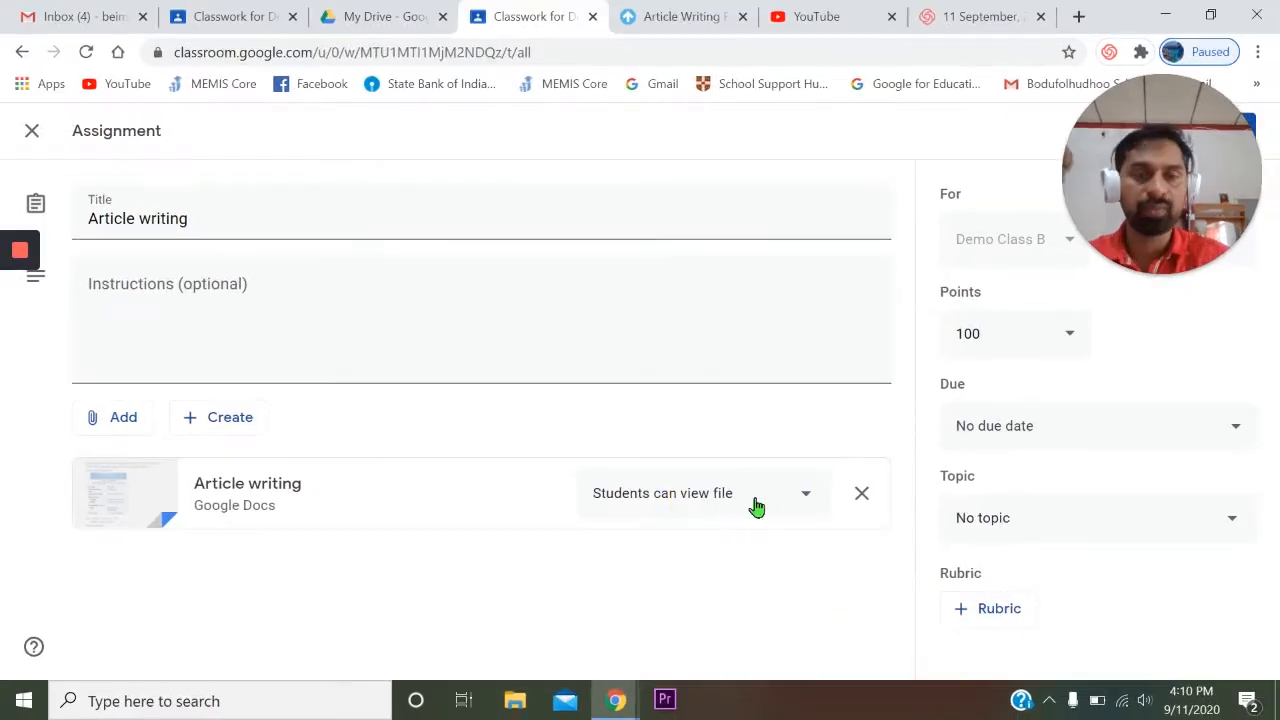
click(804, 502)
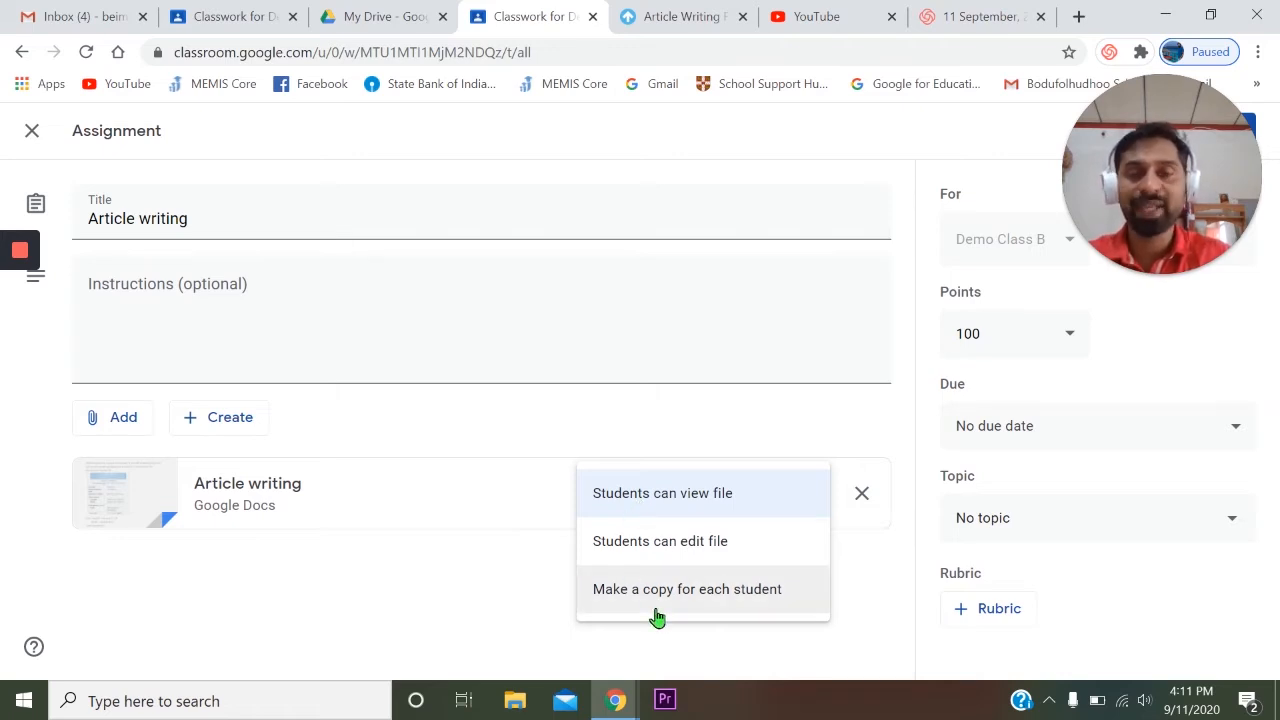
click(728, 603)
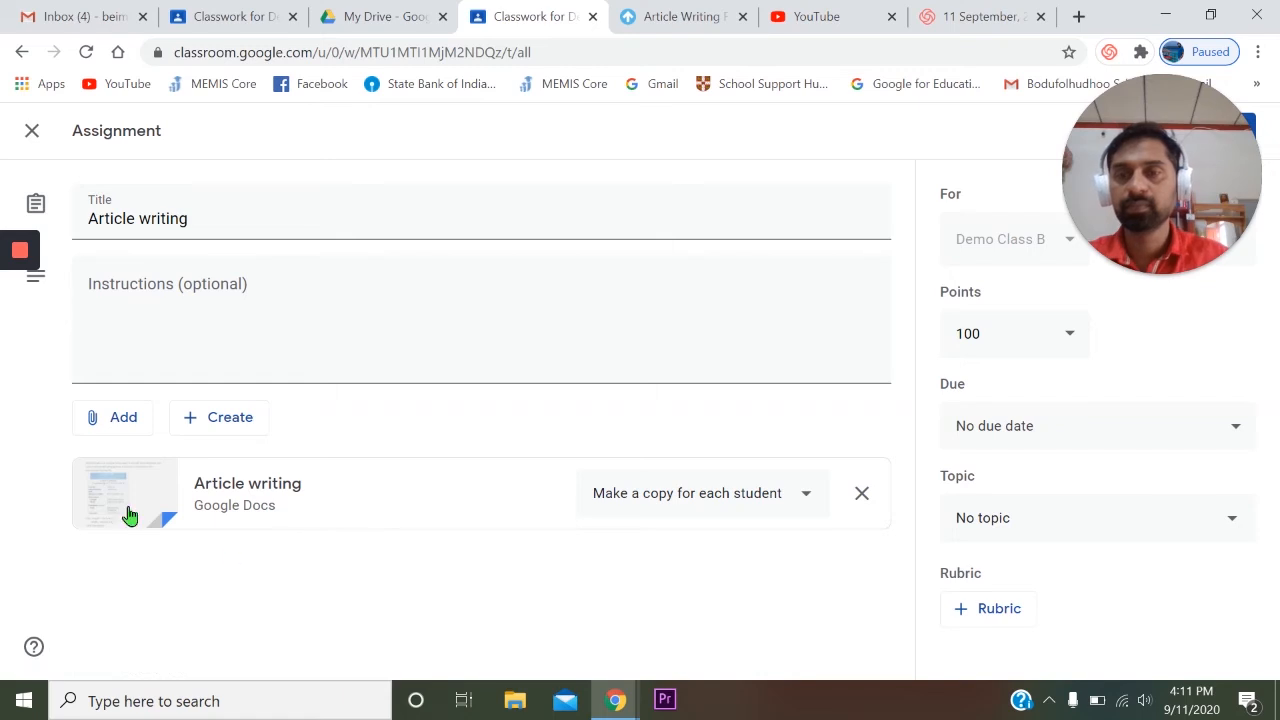
- Attach a link to the assignment using the copied web address of toppr's "Steps of Article Writing" page
click(122, 420)
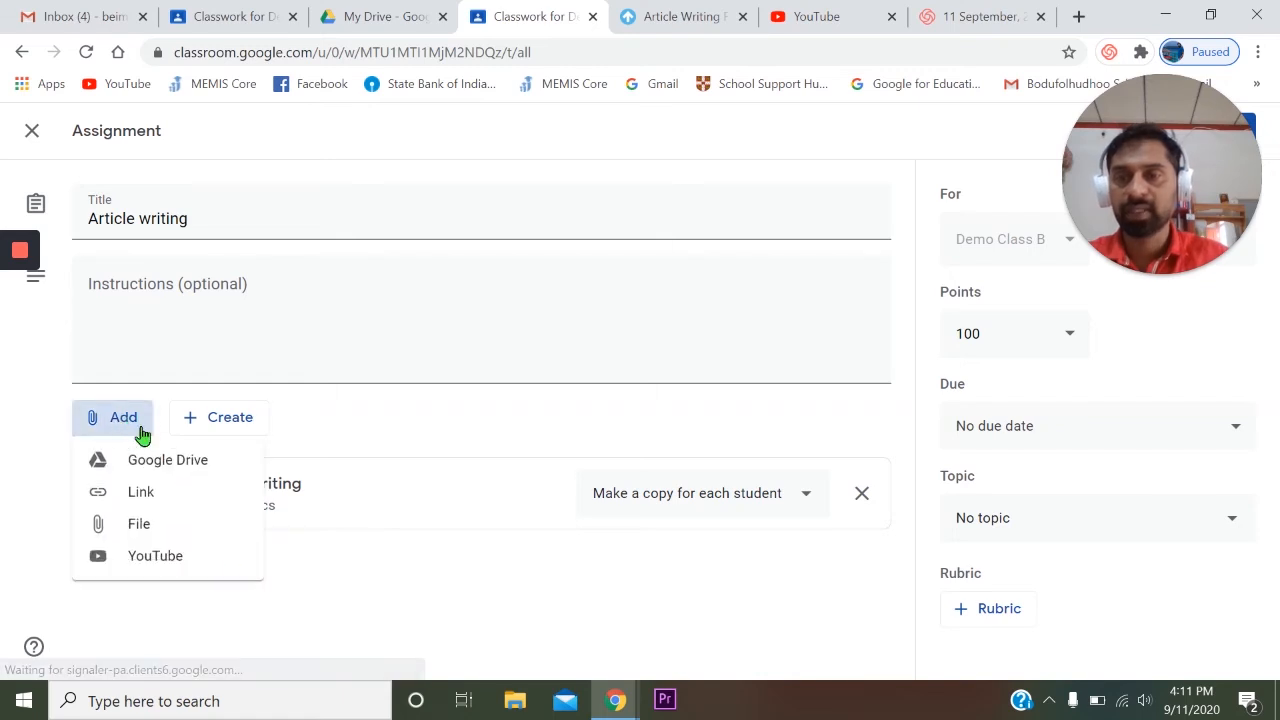
click(168, 500)
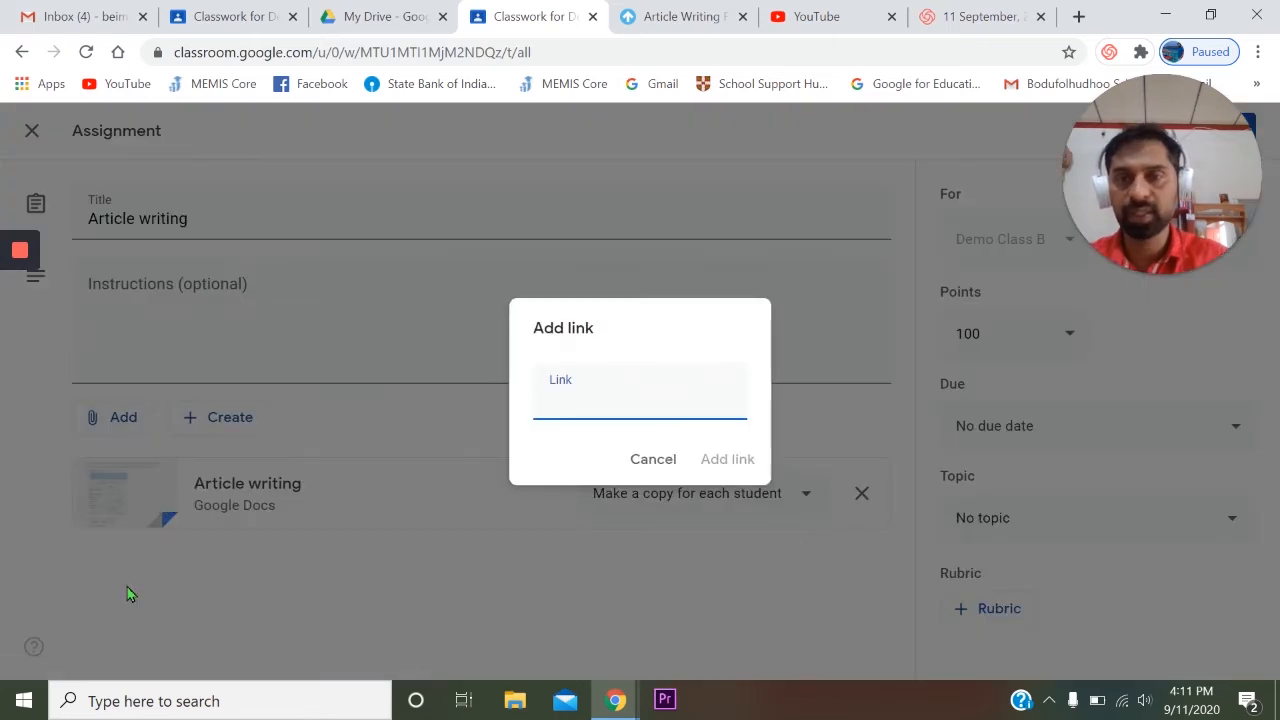
click(690, 17)
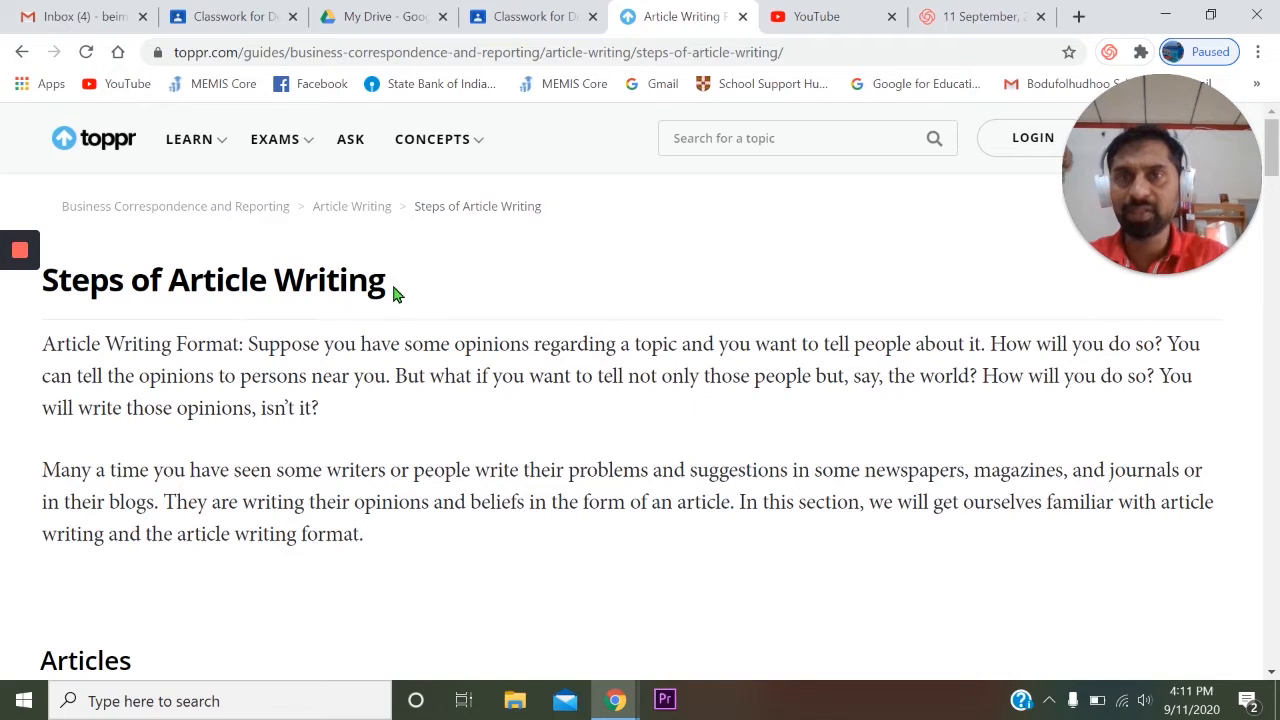
click(731, 55)
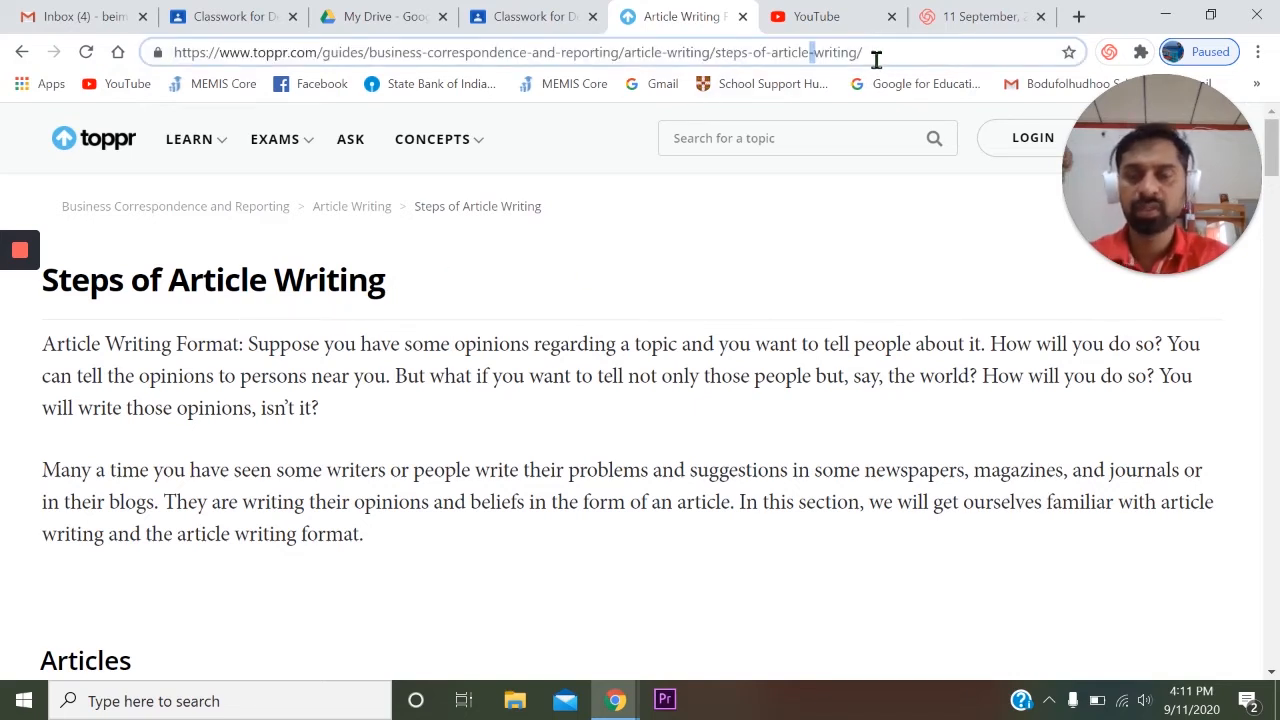
key(ctrl+a)
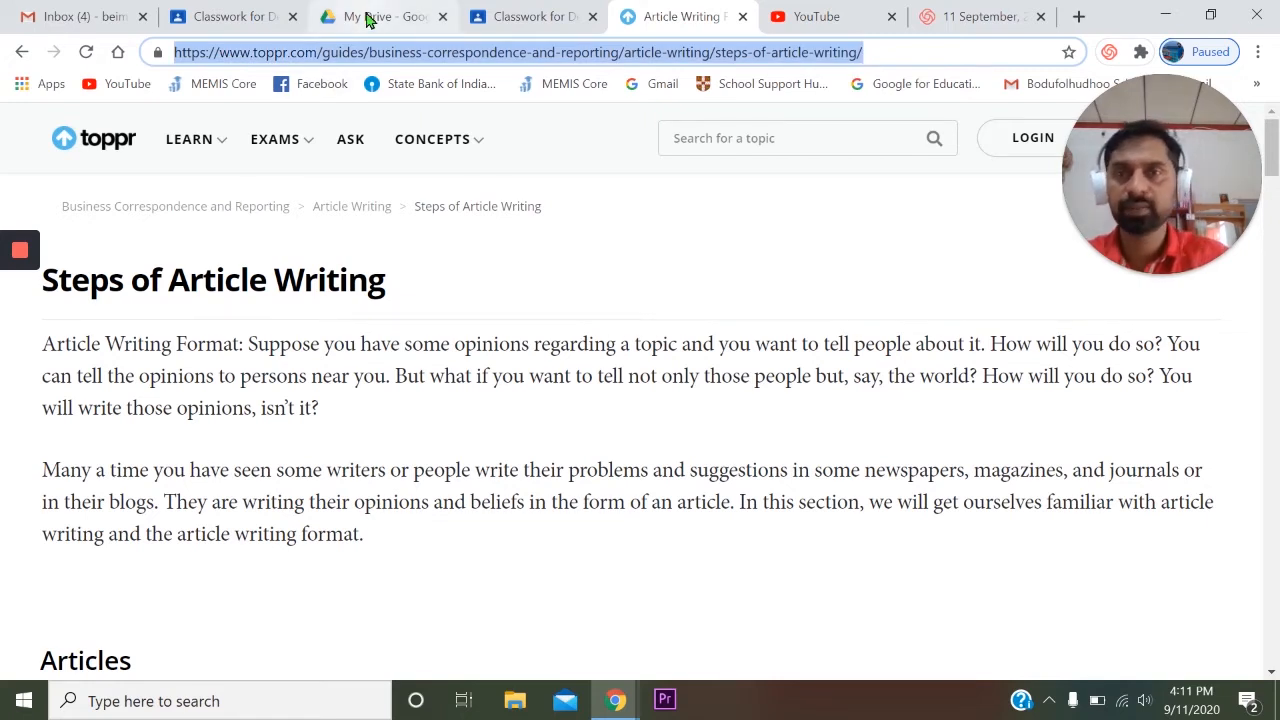
click(497, 14)
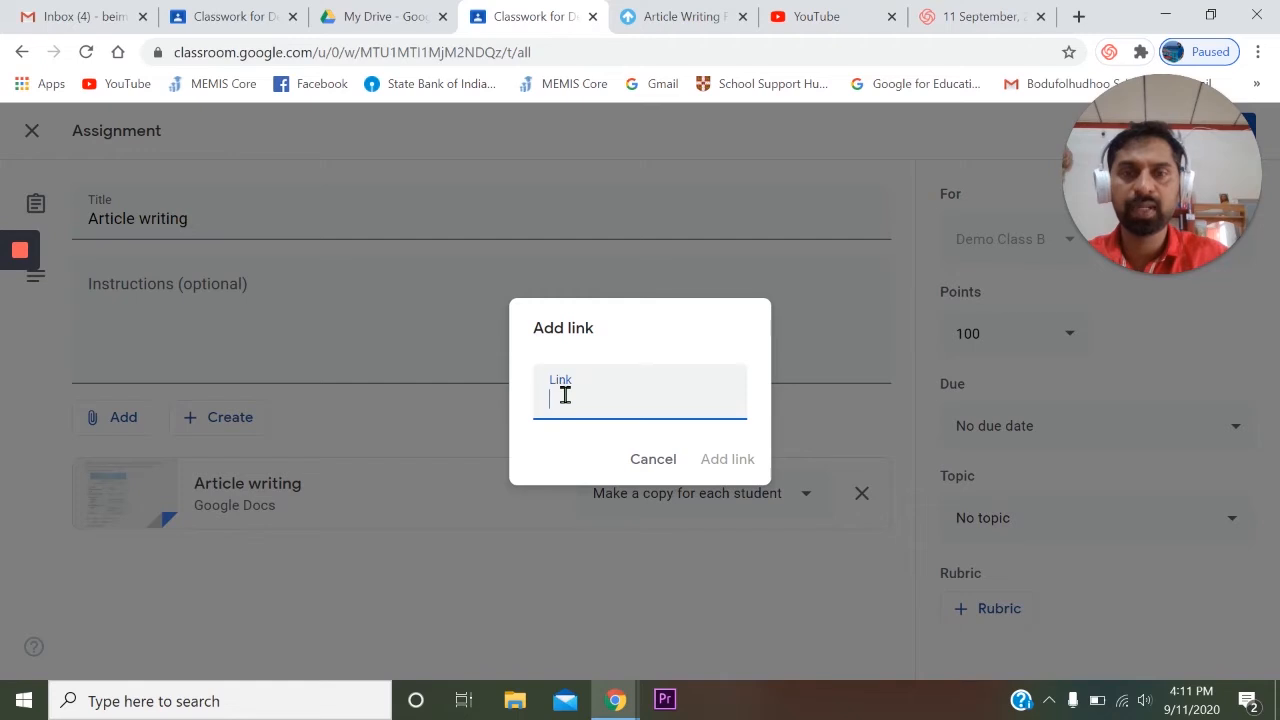
key(ctrl+v)
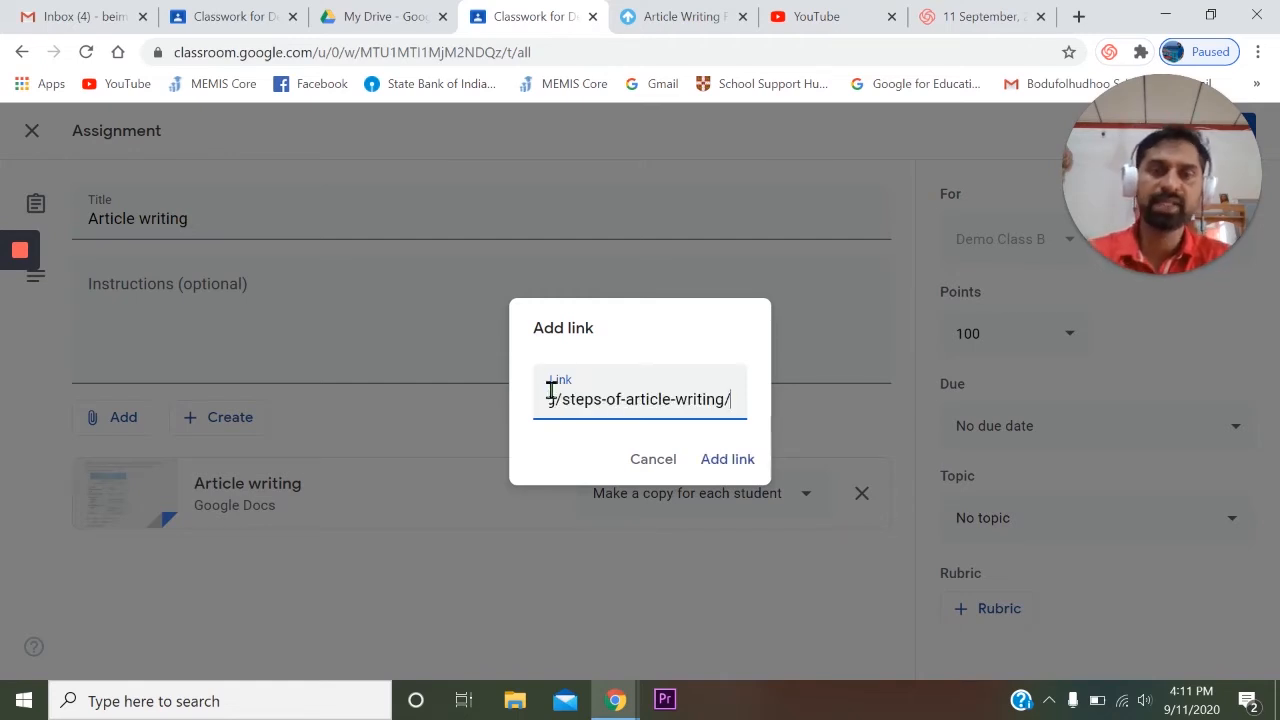
click(726, 460)
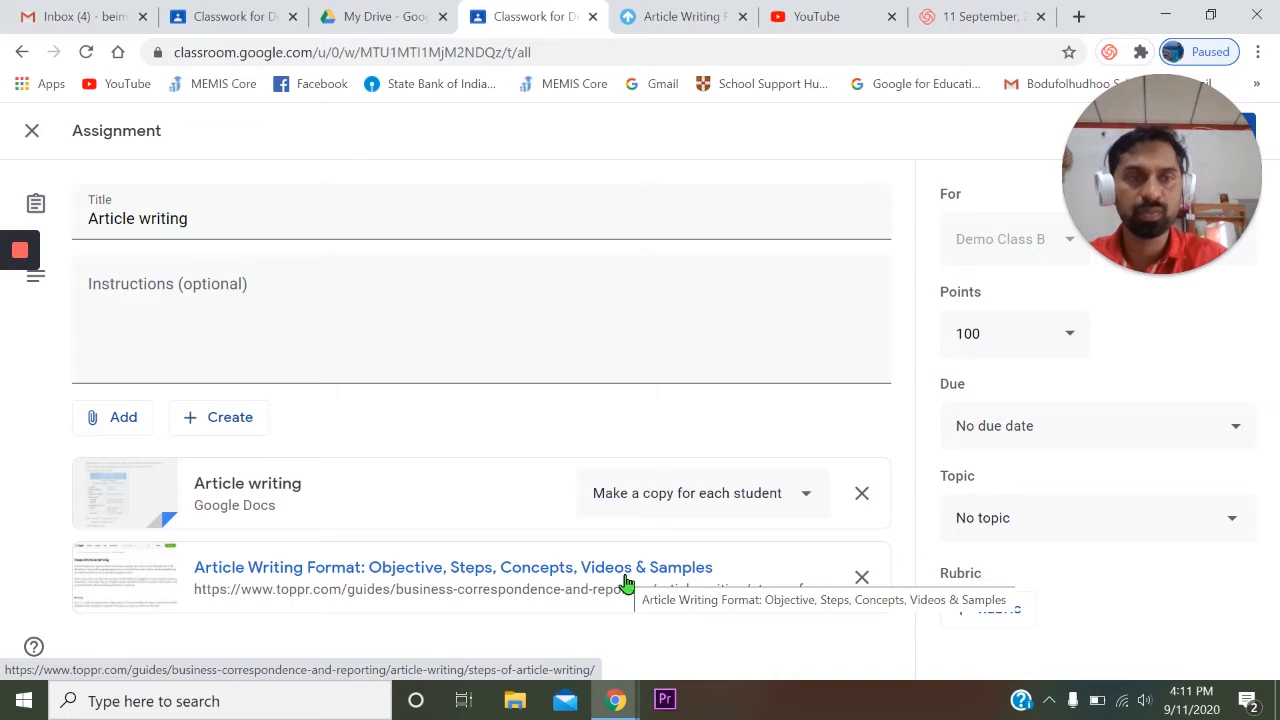
- Attach the Google Docs file "Article" from this week's recent files to the assignment through the file option
click(115, 423)
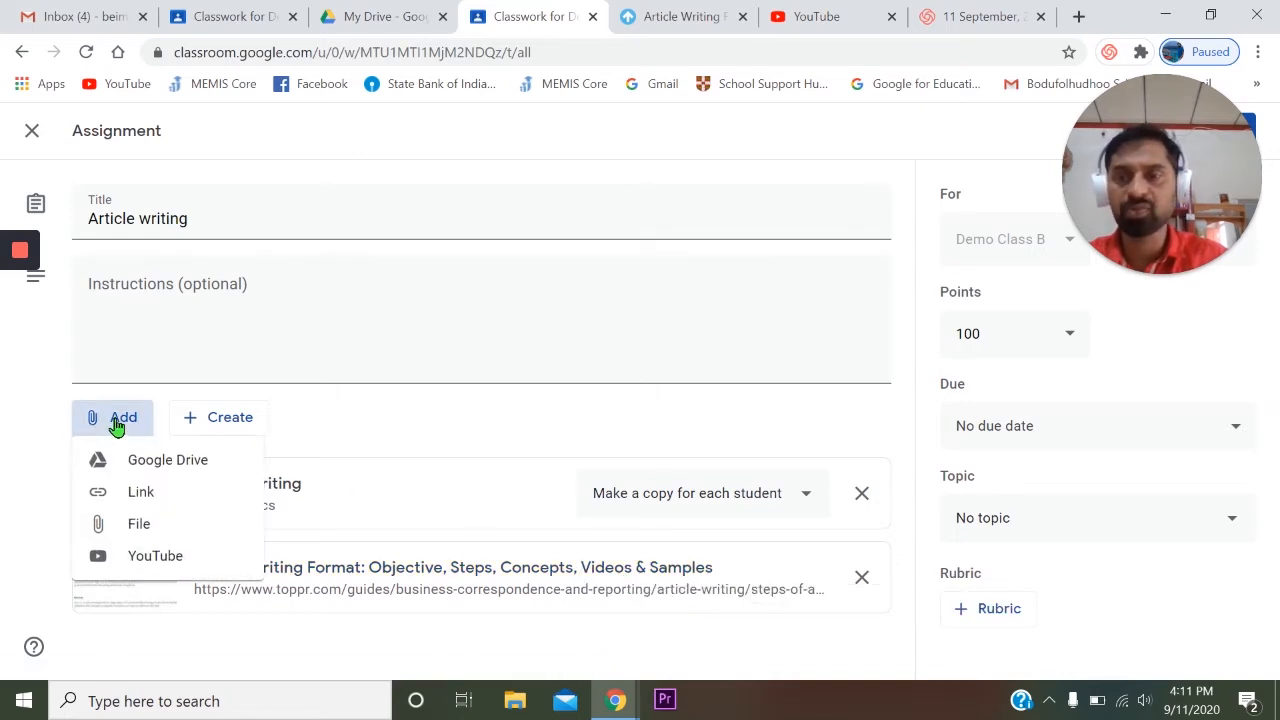
click(159, 523)
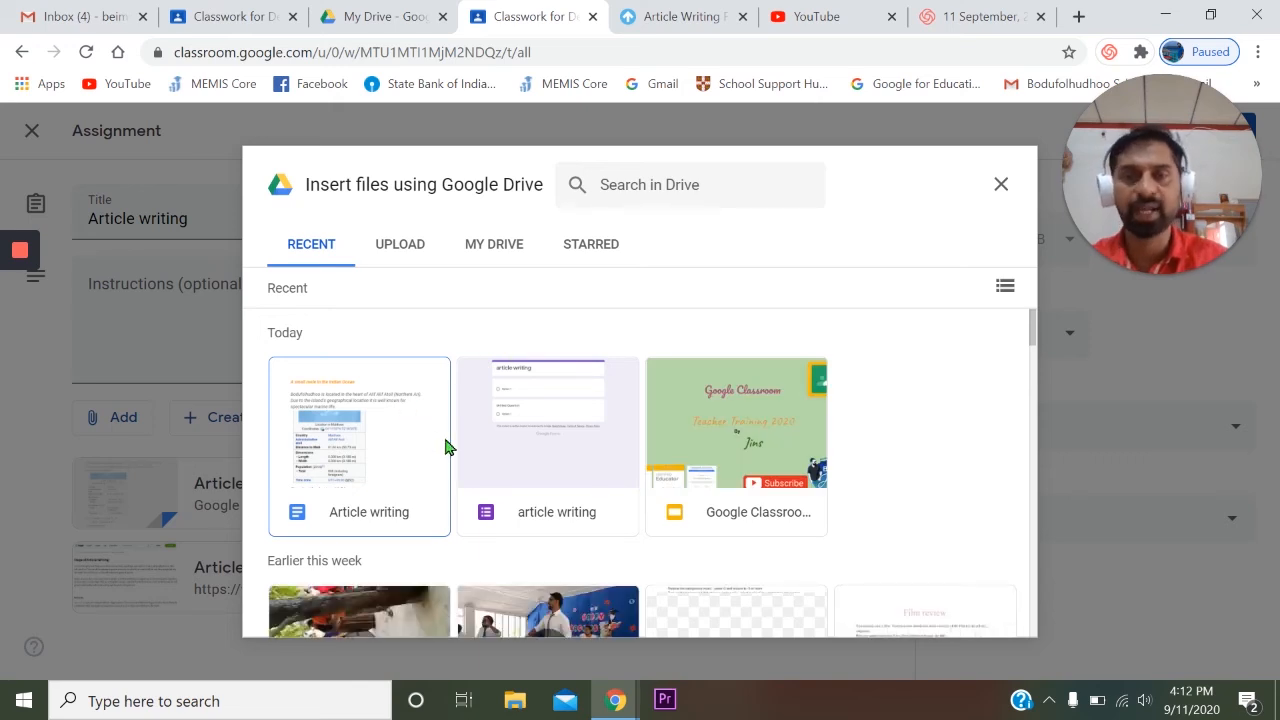
scroll(560, 420, down, 4)
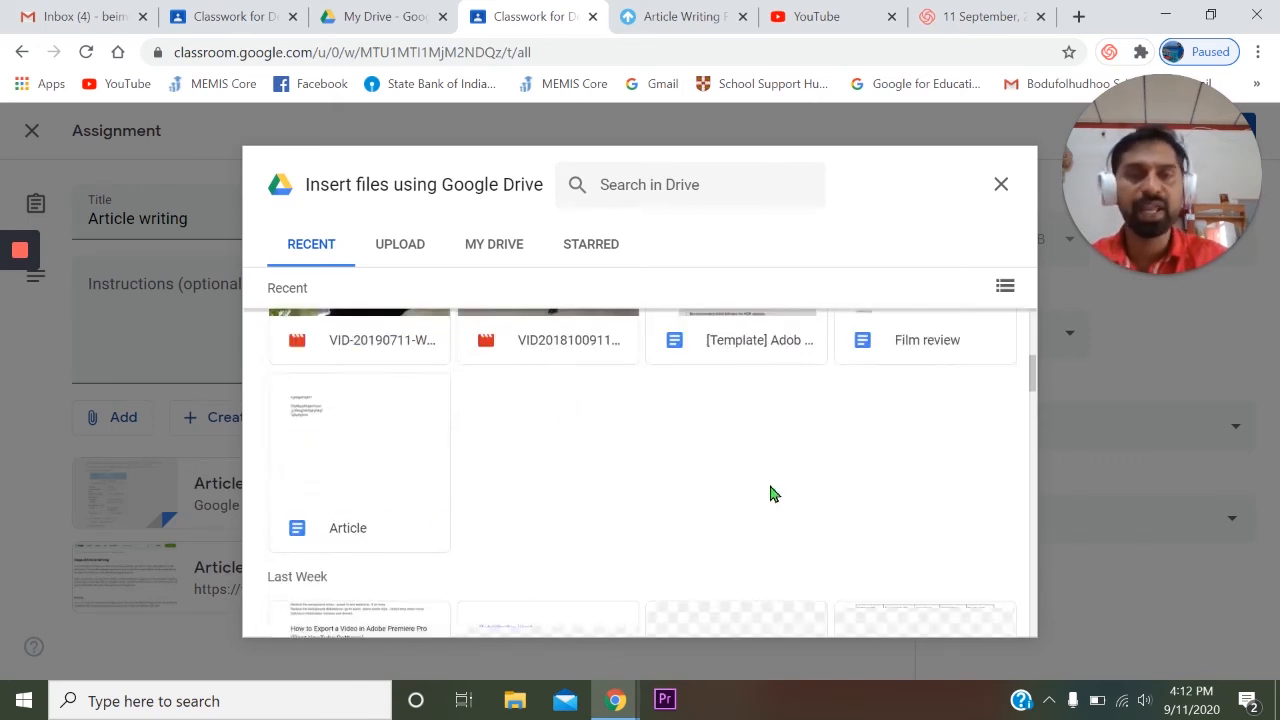
scroll(772, 488, down, 3)
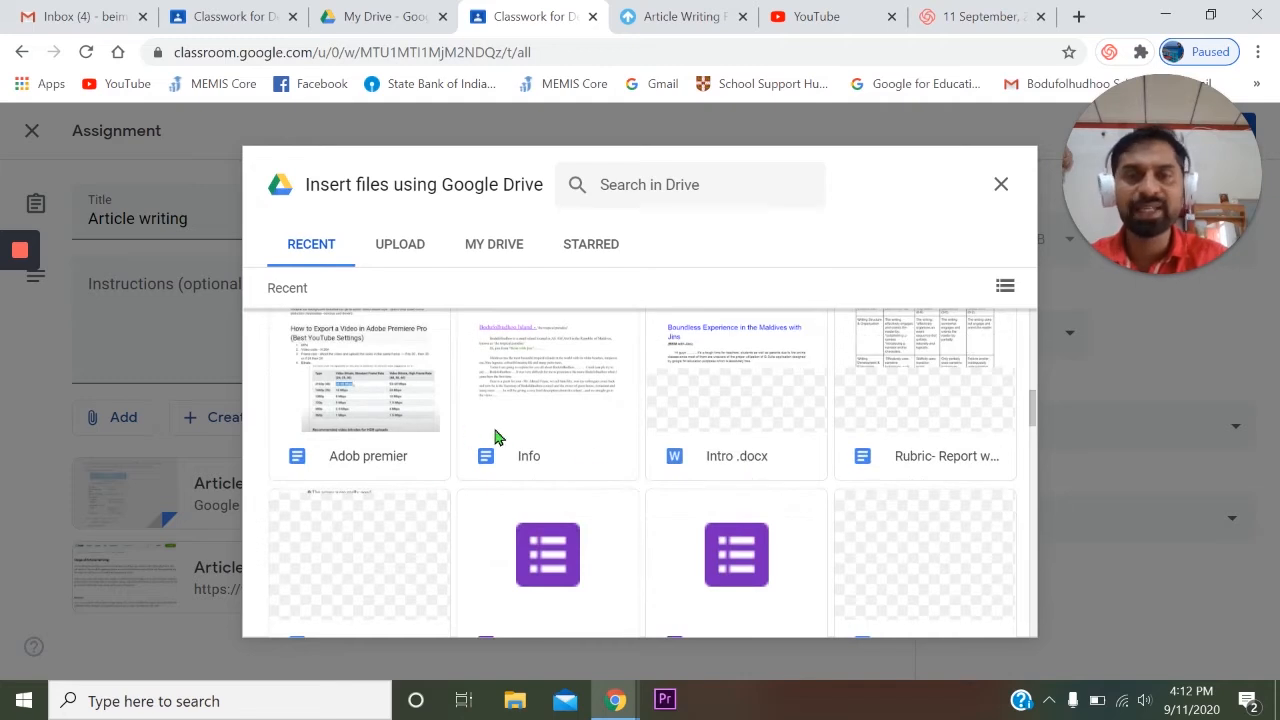
scroll(650, 455, up, 3)
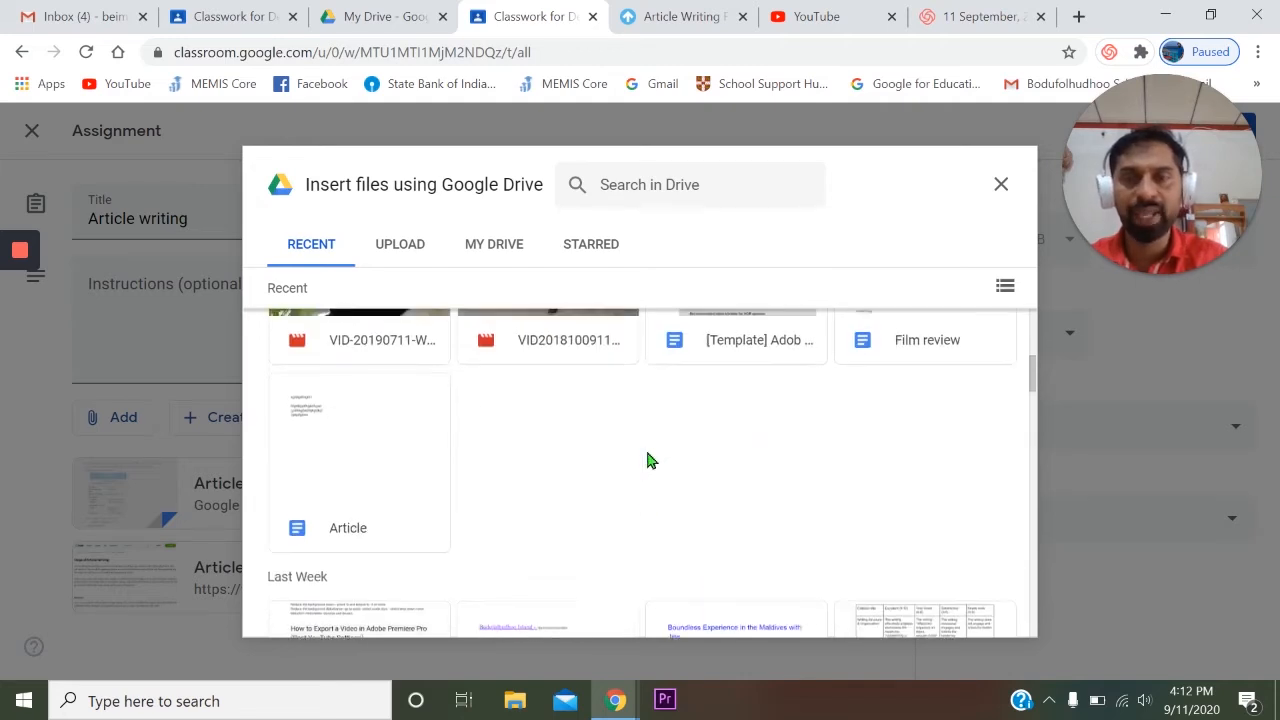
click(362, 449)
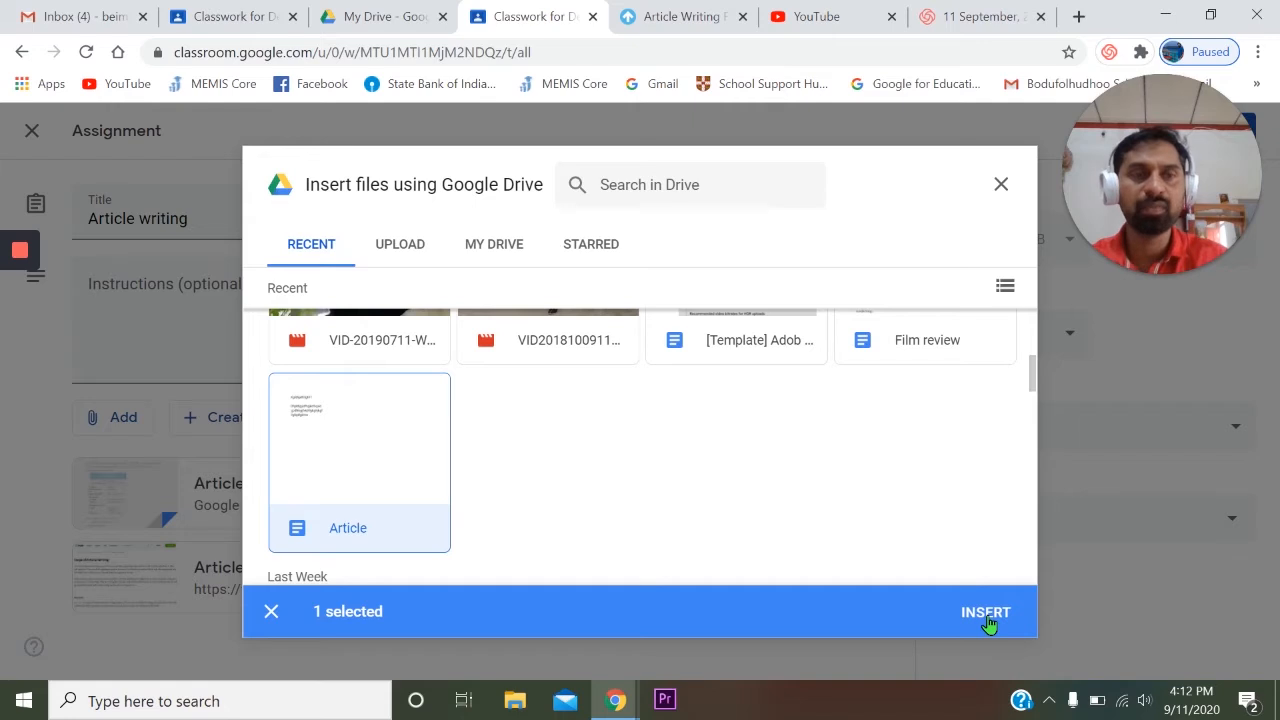
click(985, 614)
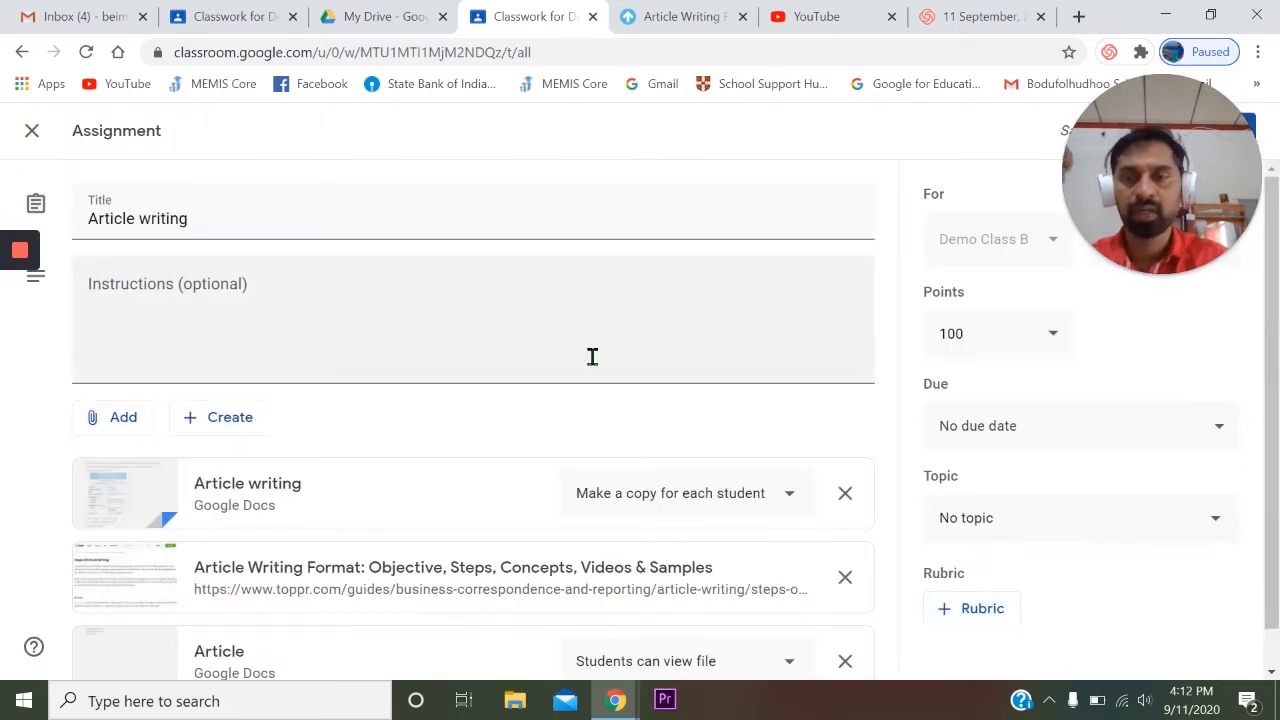
- Start attaching a YouTube video to the assignment using the option to insert it by URL
scroll(546, 417, down, 1)
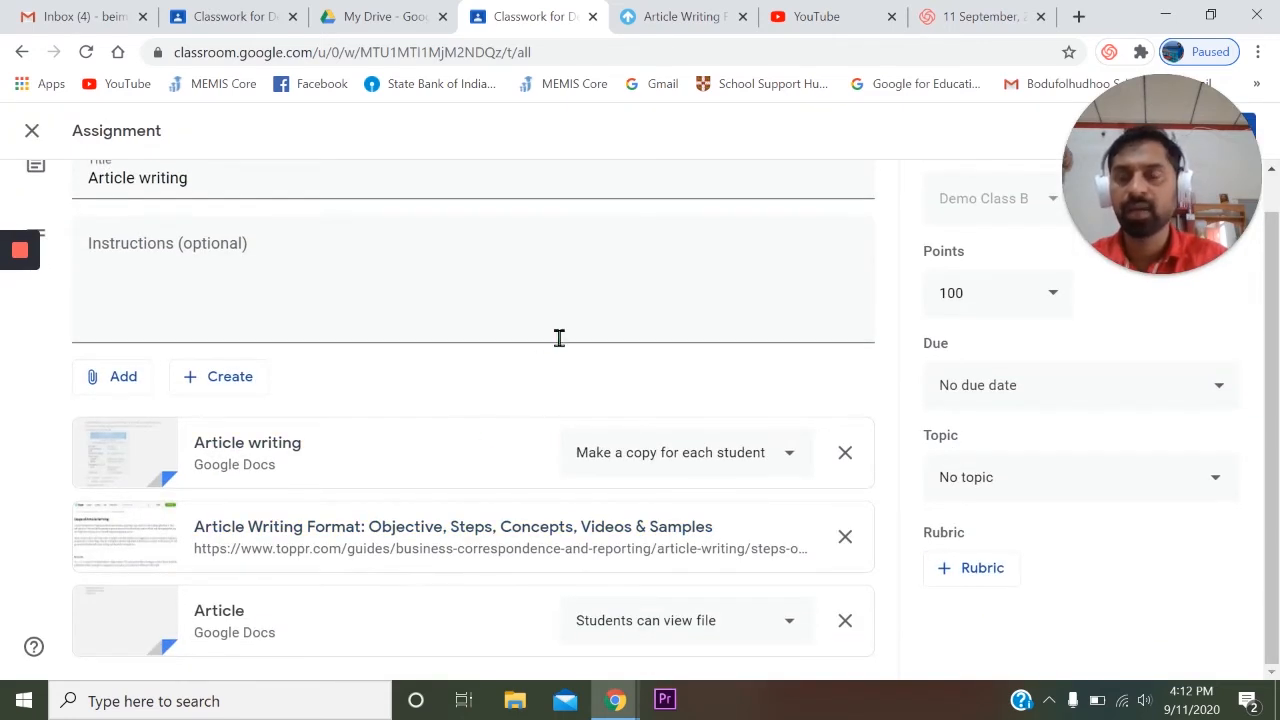
click(125, 372)
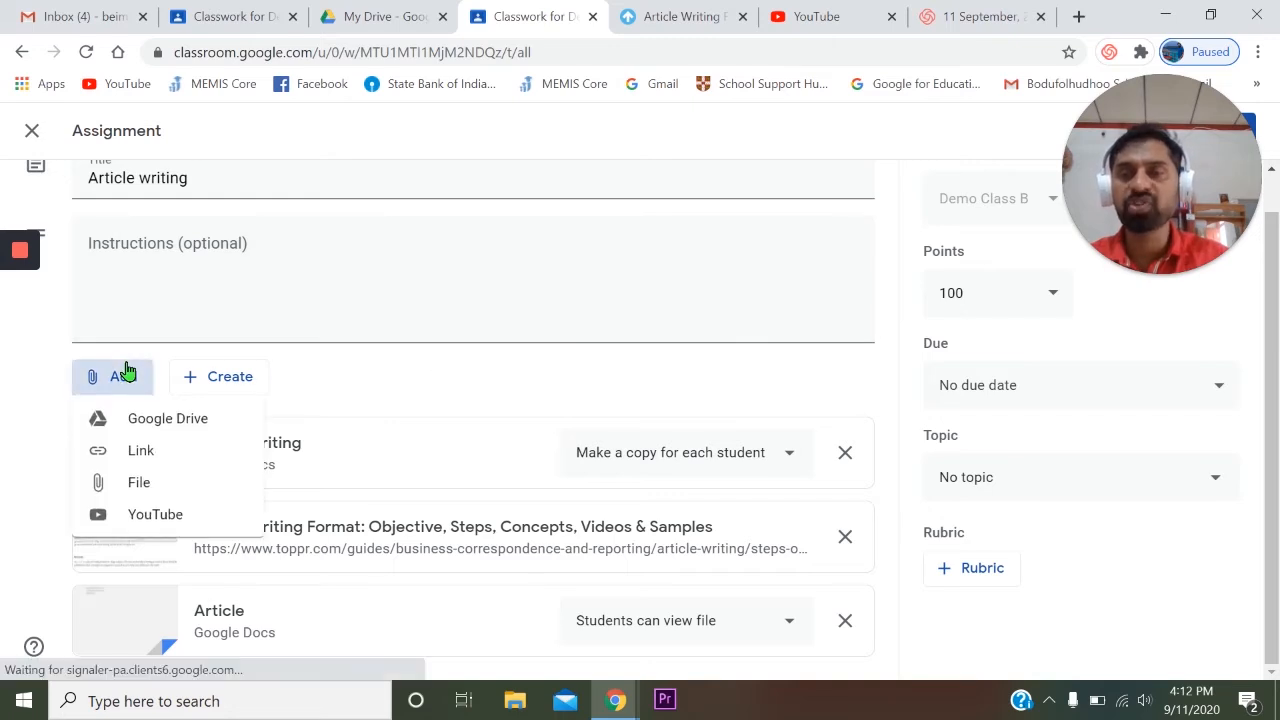
click(165, 525)
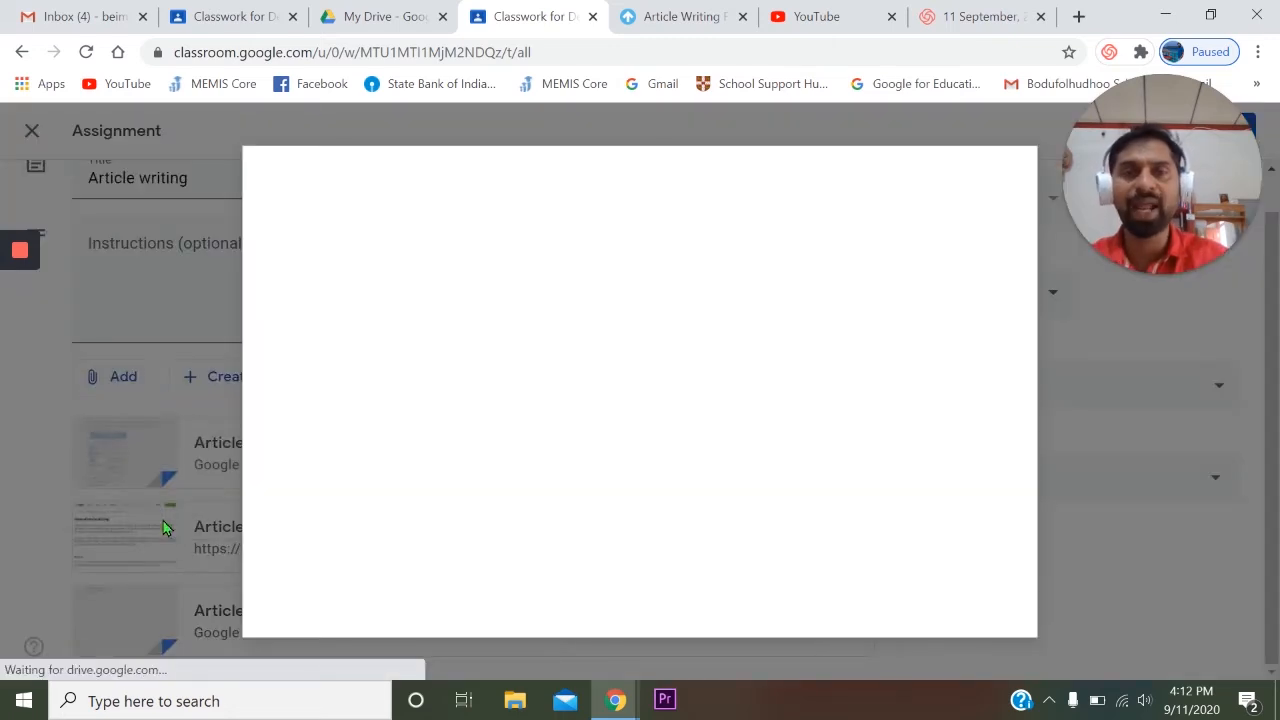
click(411, 288)
click(410, 230)
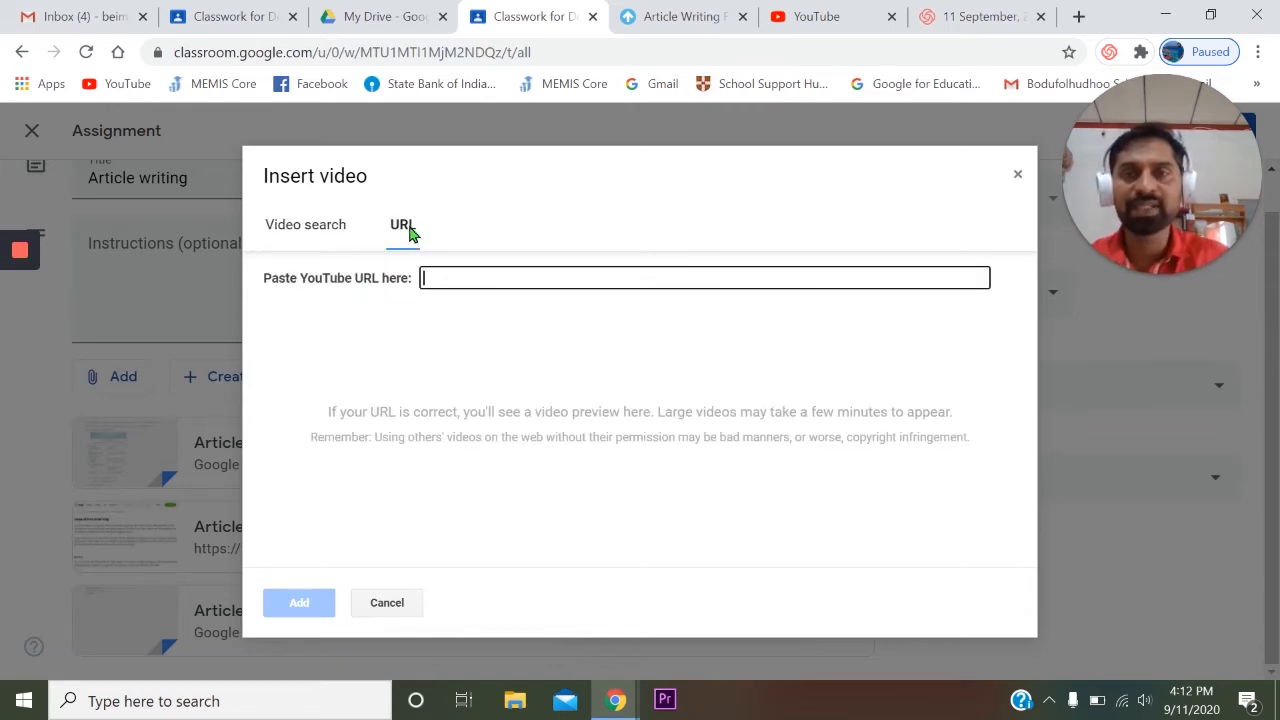
- Search YouTube for "artile writing" and copy the share link of "How to write an Article (Cambridge First, Advanced; Blogs)"
click(828, 16)
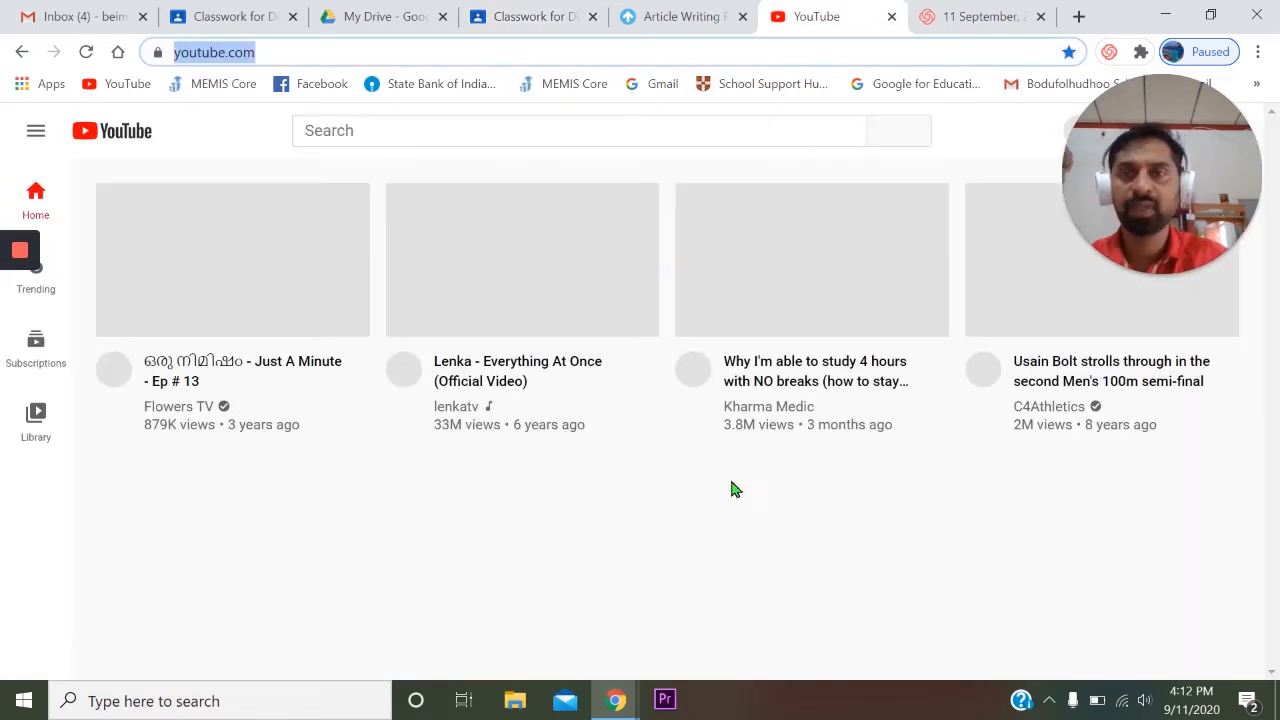
click(391, 127)
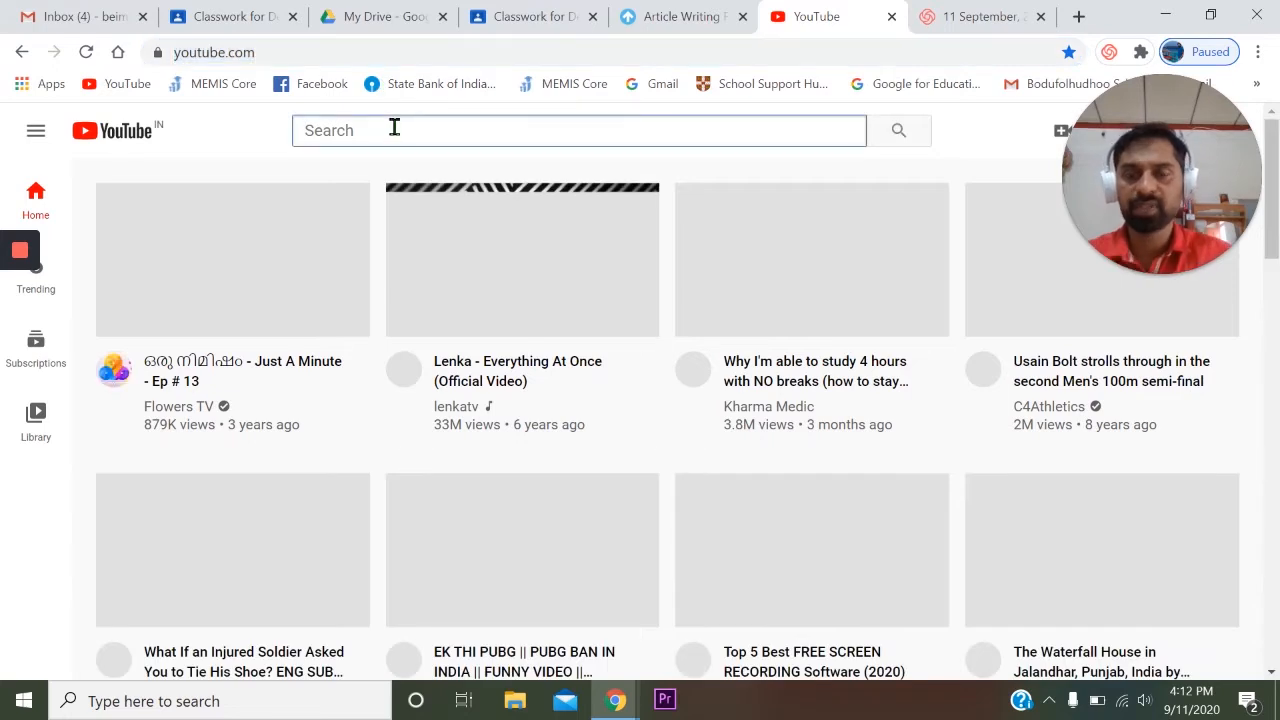
text(artile writing)
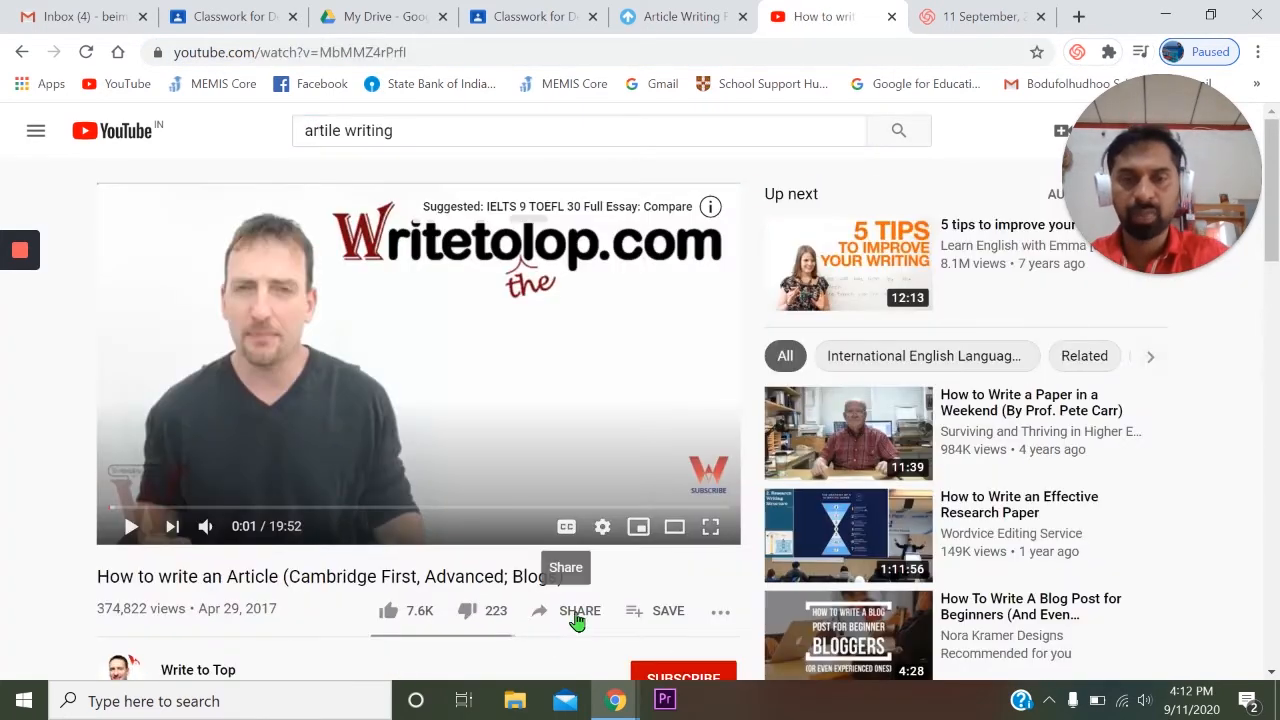
click(577, 614)
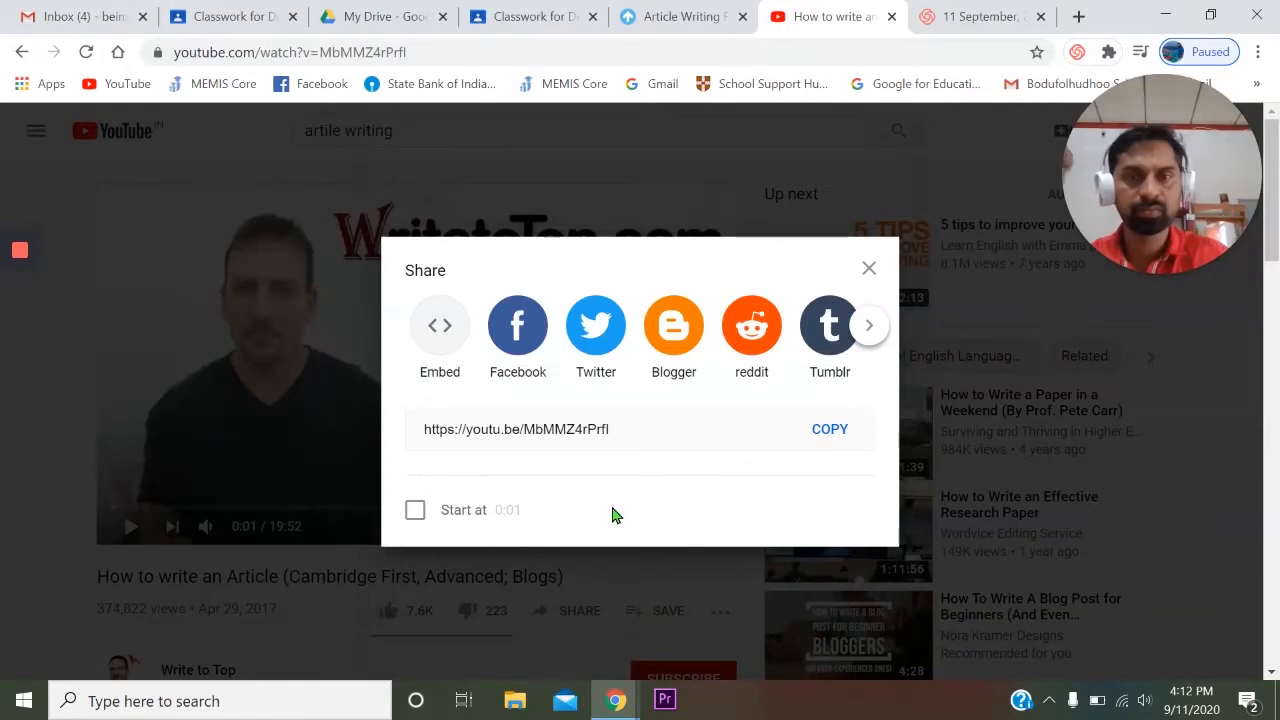
click(831, 430)
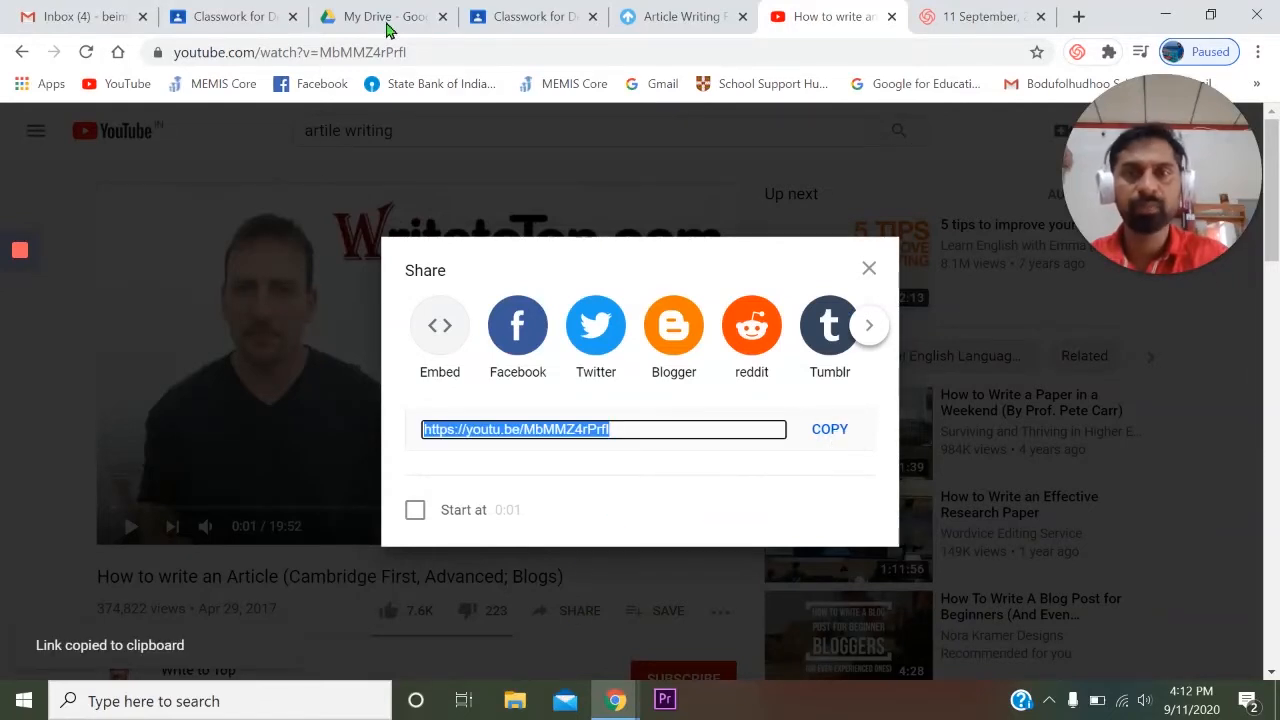
click(233, 12)
click(550, 12)
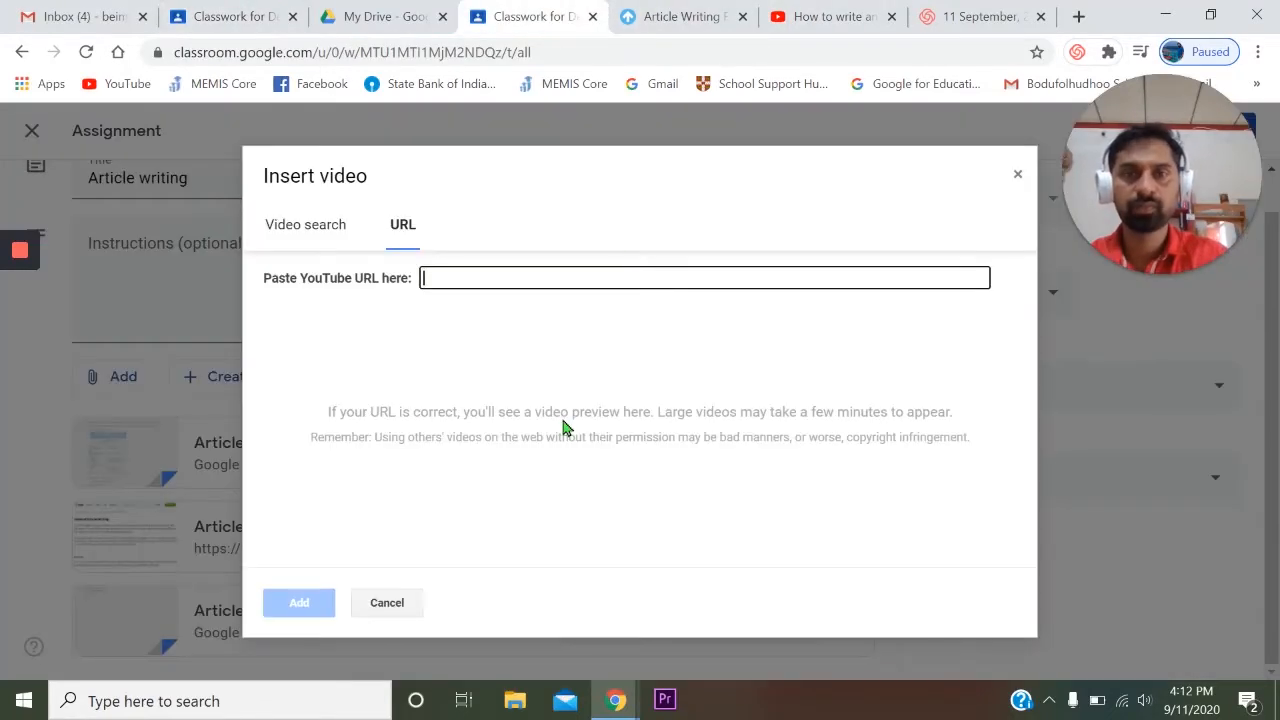
click(471, 277)
key(ctrl+v)
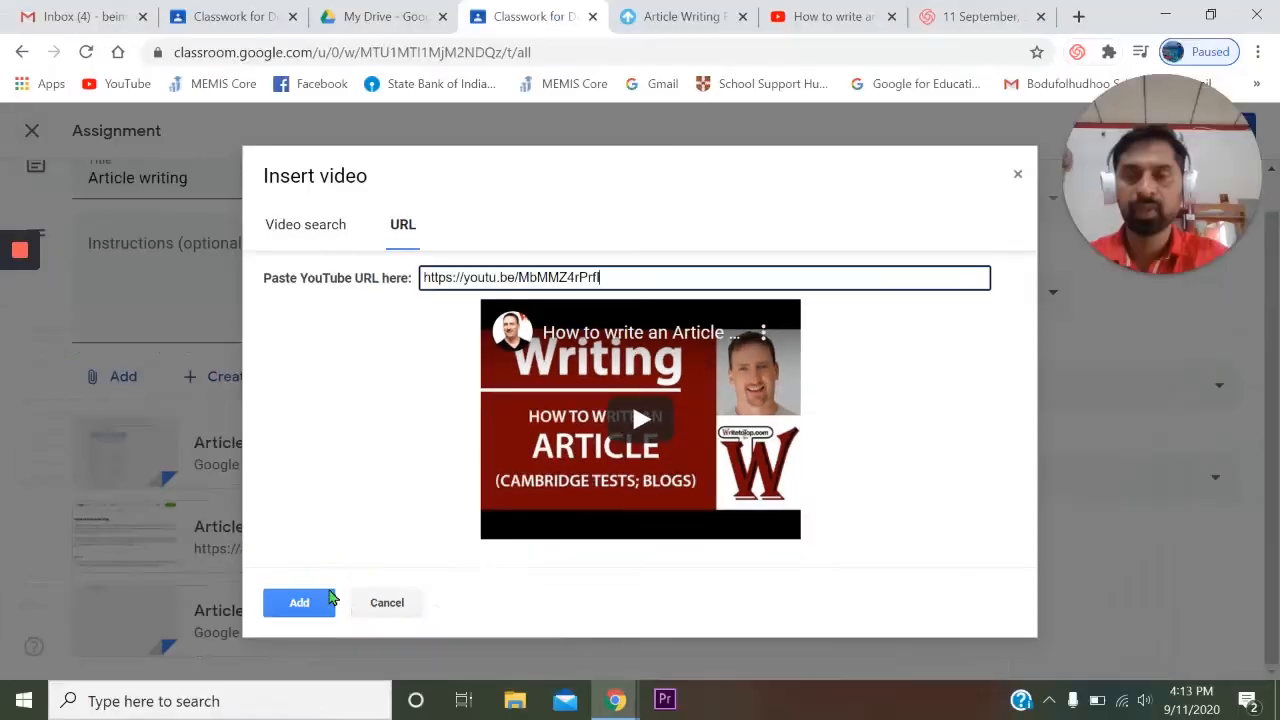
click(278, 653)
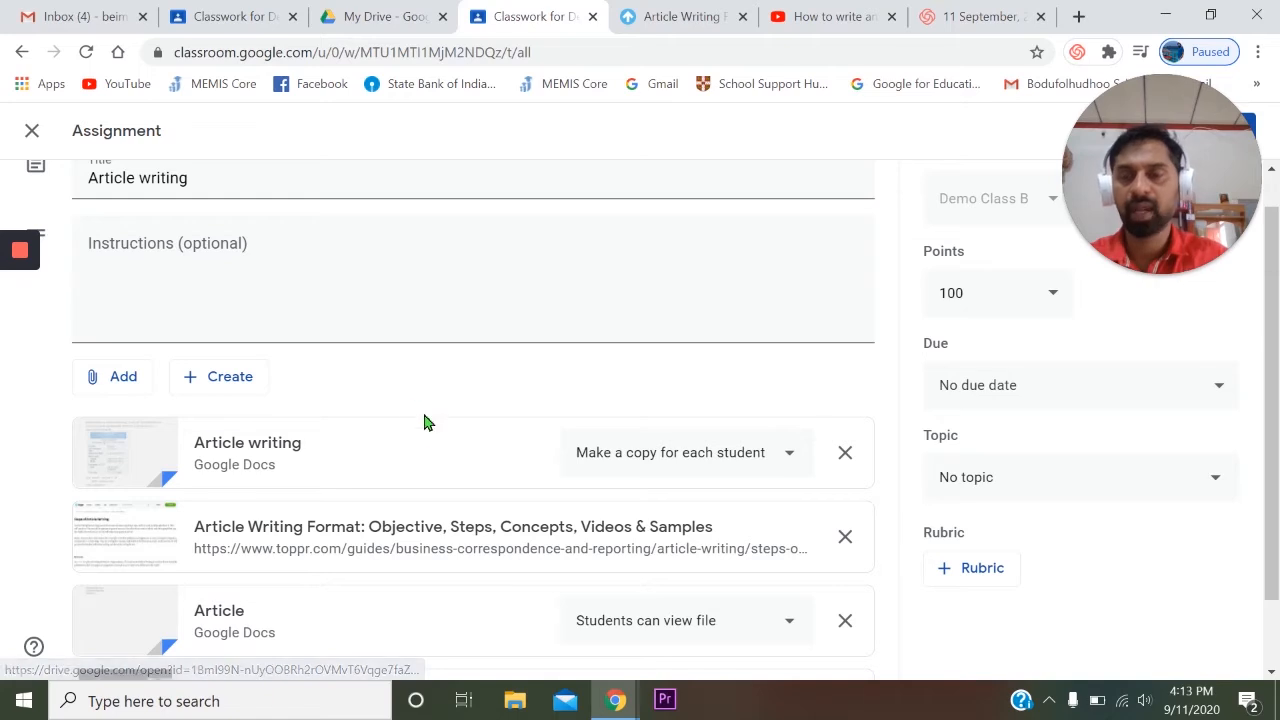
- Create a new Google Docs document from the assignment and title it "Article writing"
scroll(425, 430, down, 1)
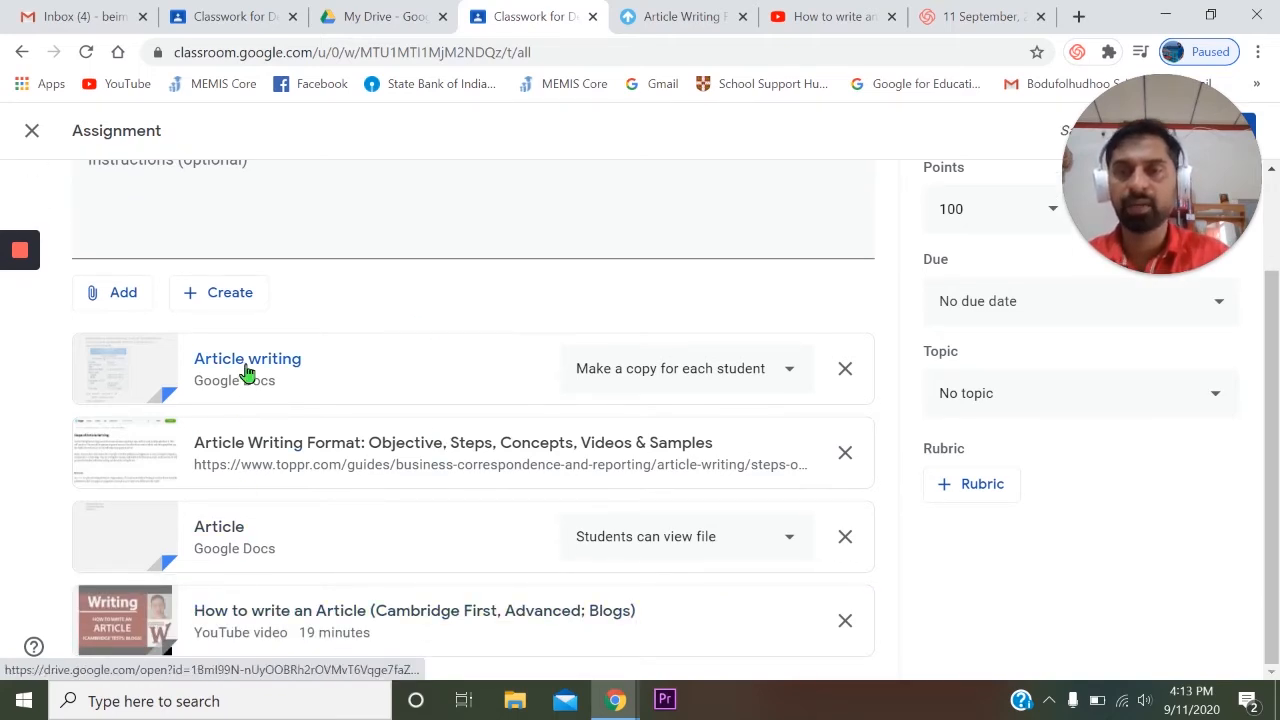
click(247, 300)
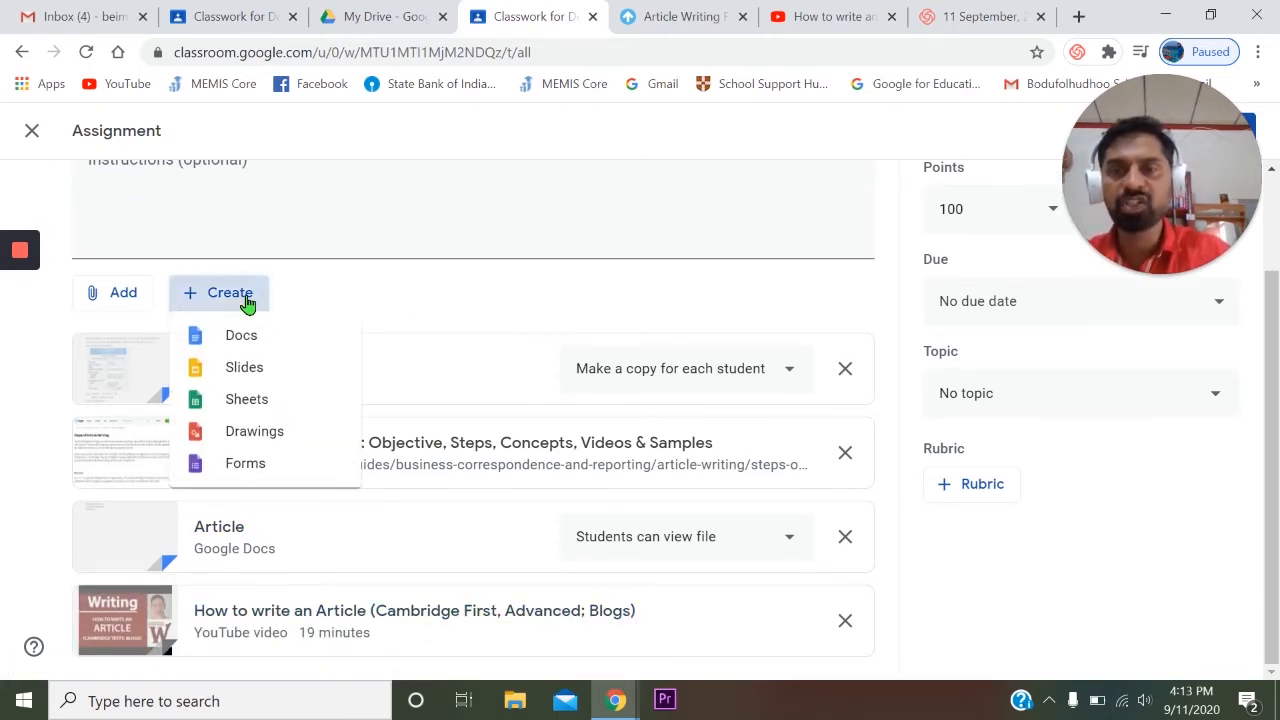
click(292, 335)
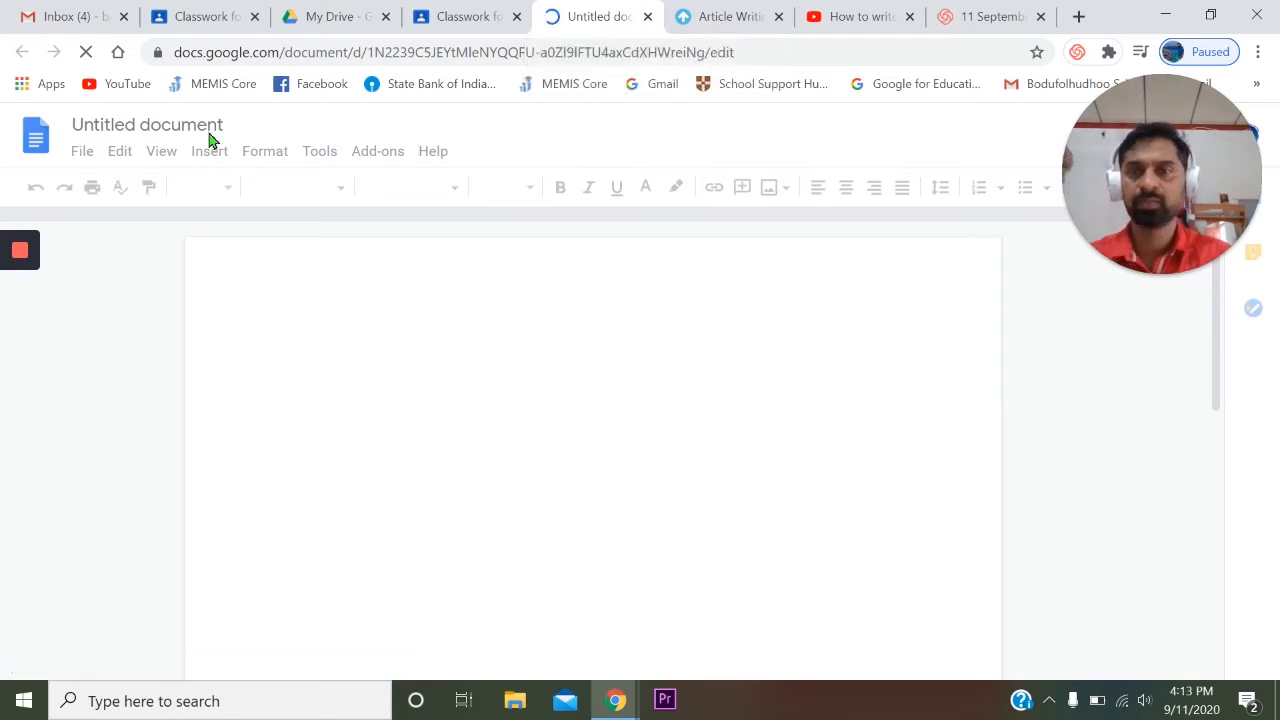
click(157, 118)
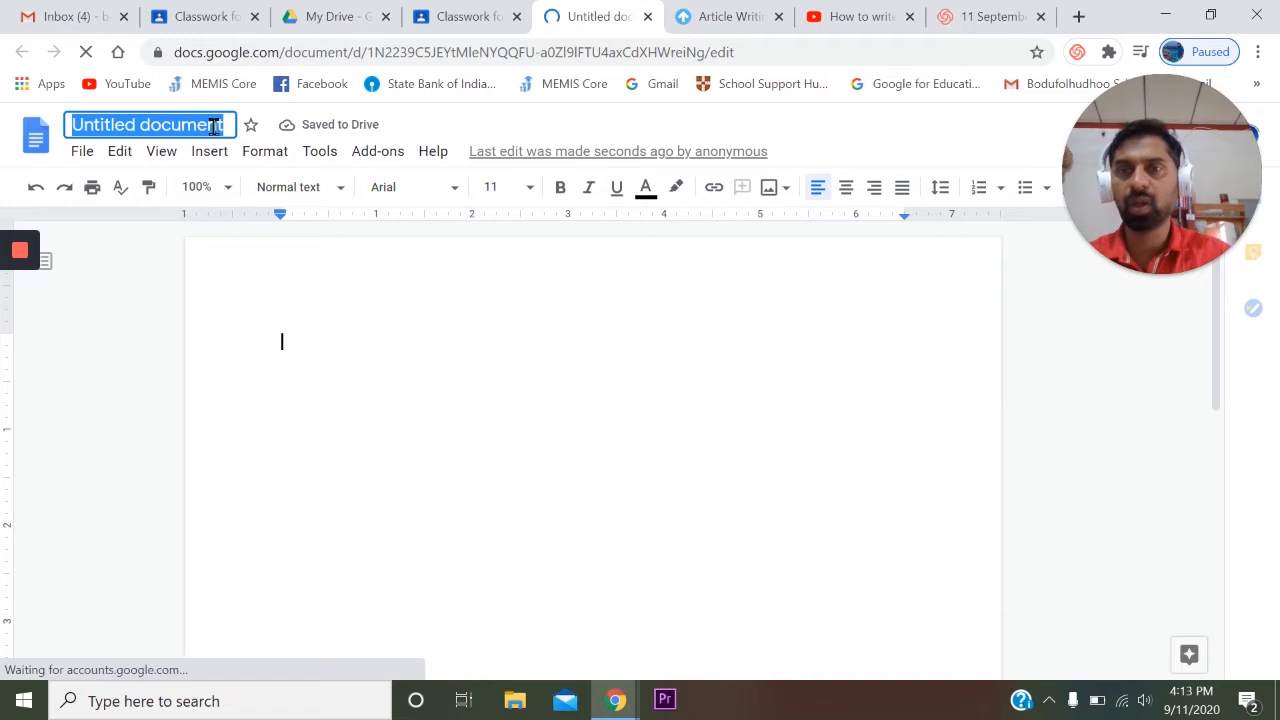
text(Article writing)
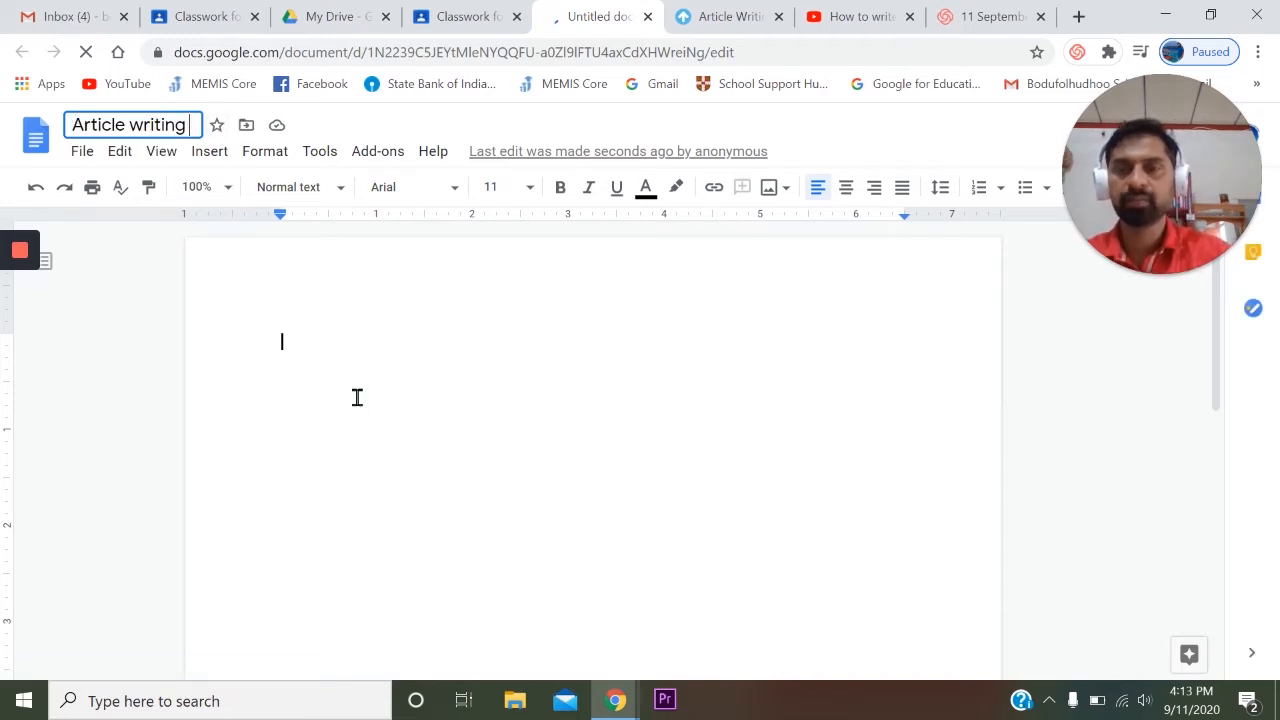
key(Return)
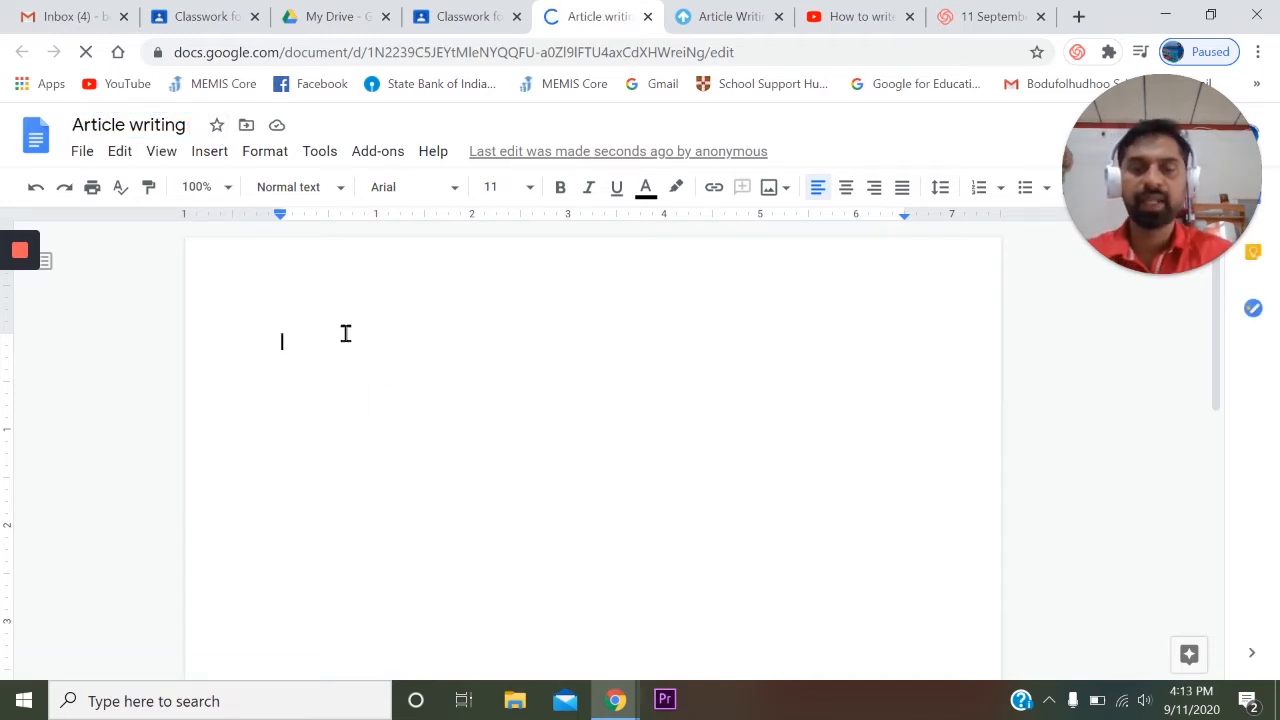
- Enter two lines of sample text in the document body, "dfbdjngdg;gmkdfjg" and "dnfkgjndfkgn"
text(dfbdjngdgggmkdfjg)
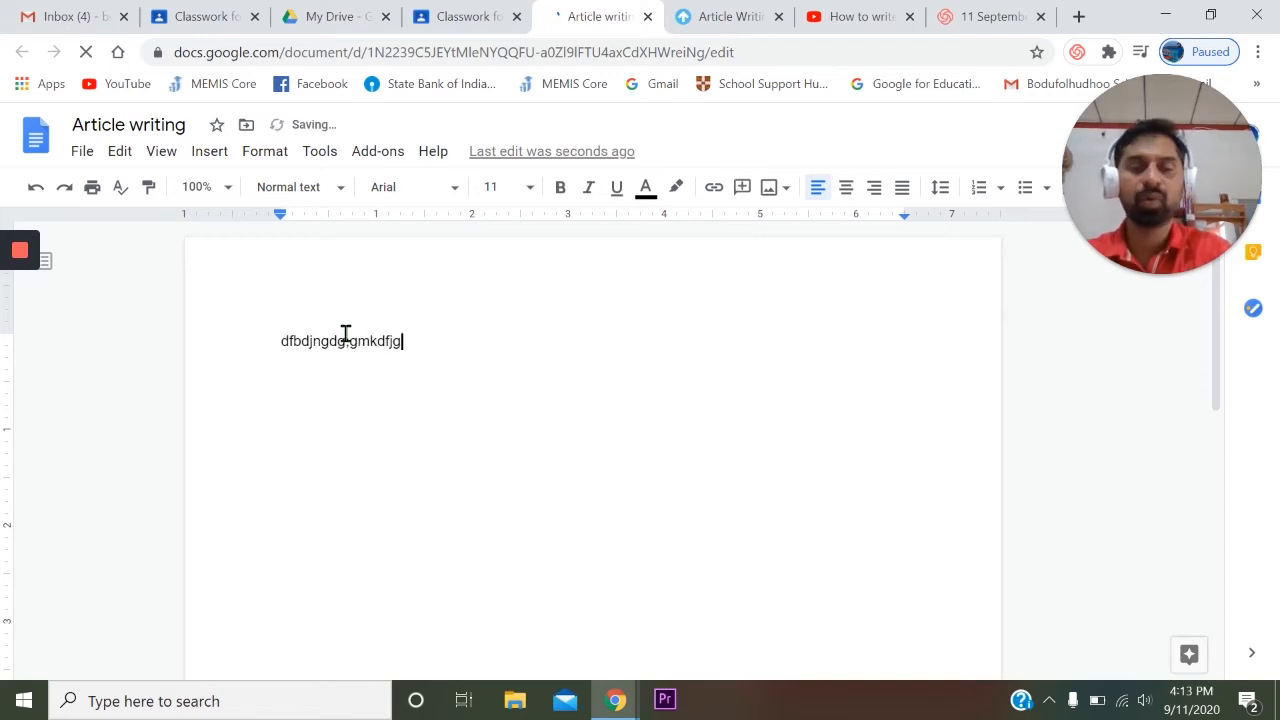
key(Return)
text(dnfkgjndfkgn)
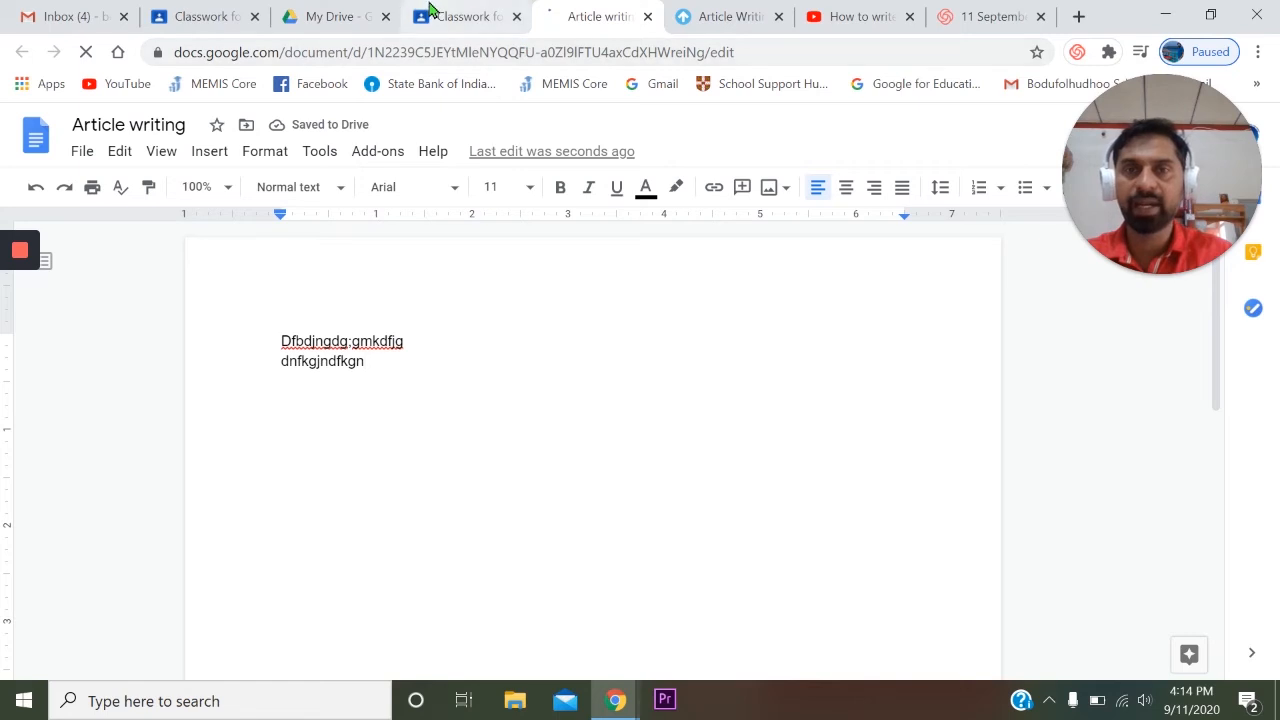
- Return to the assignment and set the newly created document's sharing option to "Make a copy for each student"
click(459, 17)
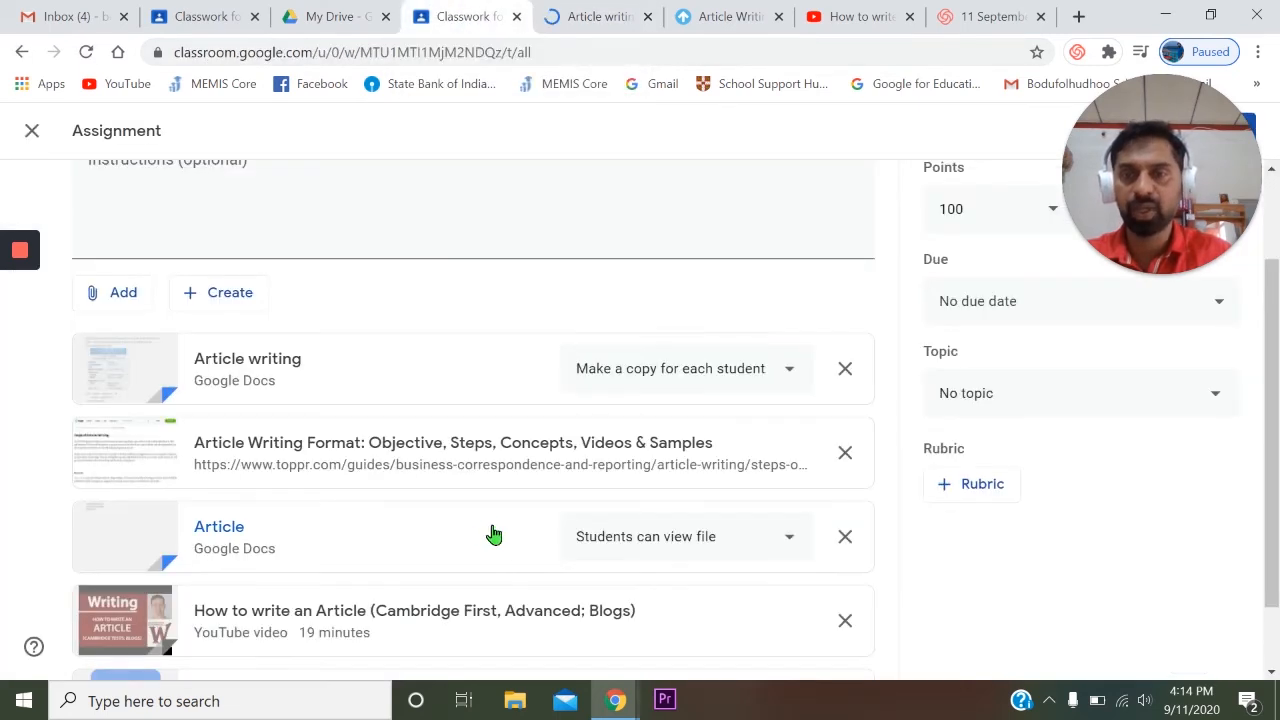
scroll(485, 530, down, 1)
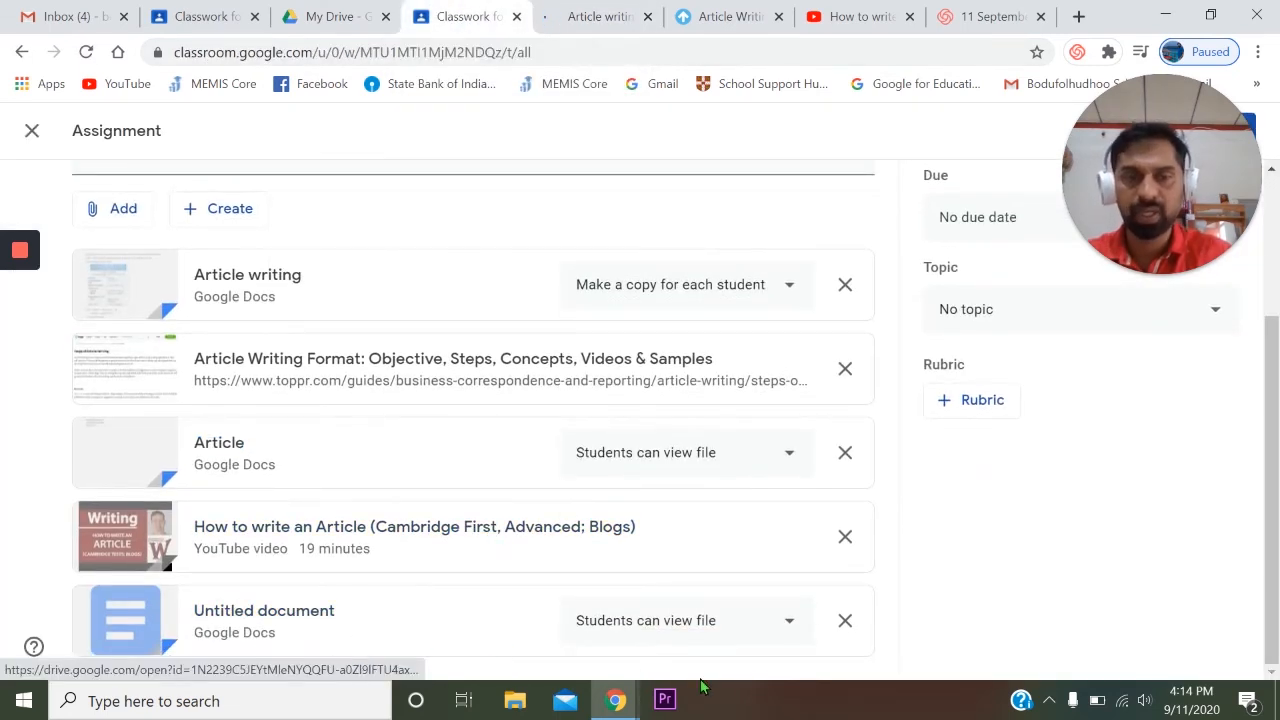
click(790, 624)
click(700, 626)
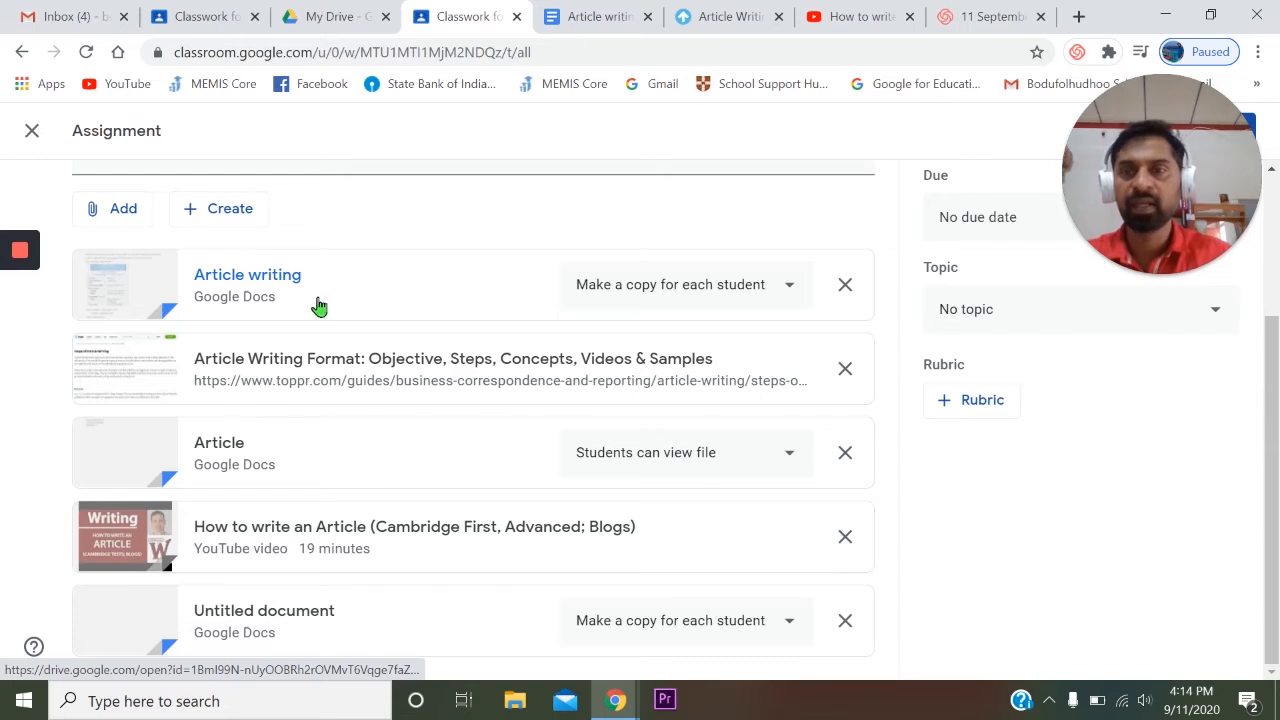
click(236, 214)
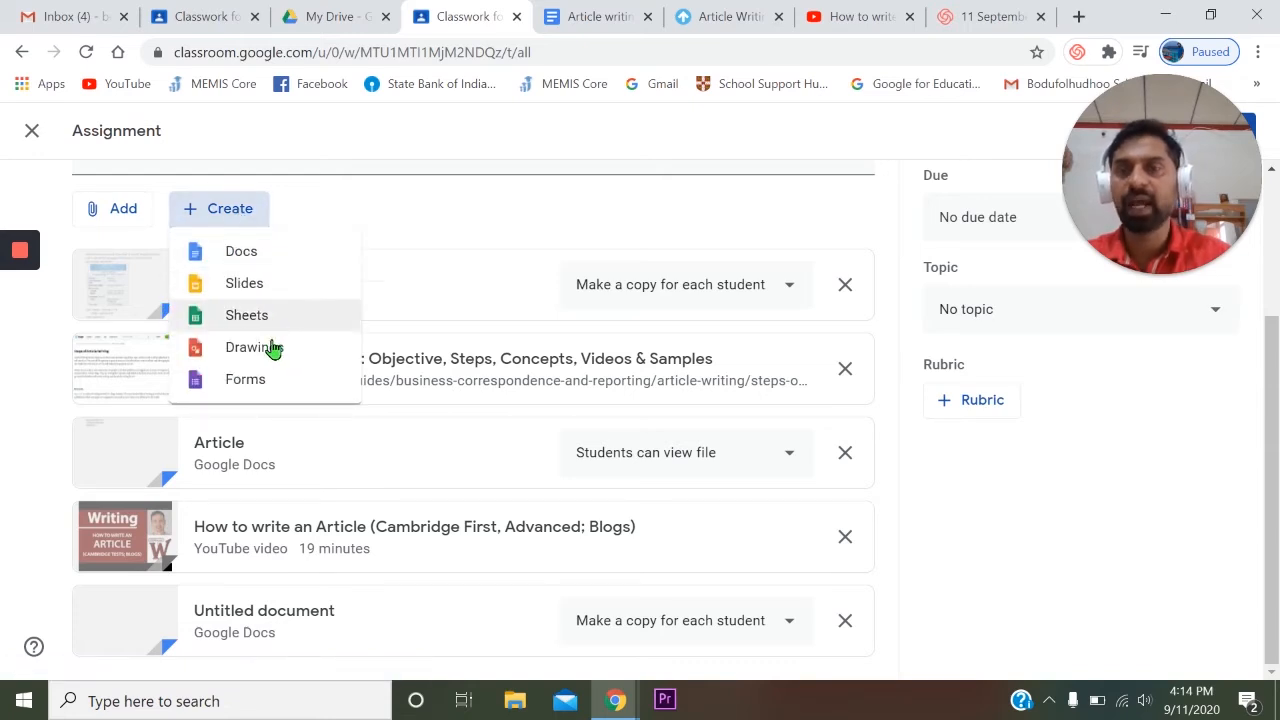
click(1066, 524)
scroll(320, 395, up, 2)
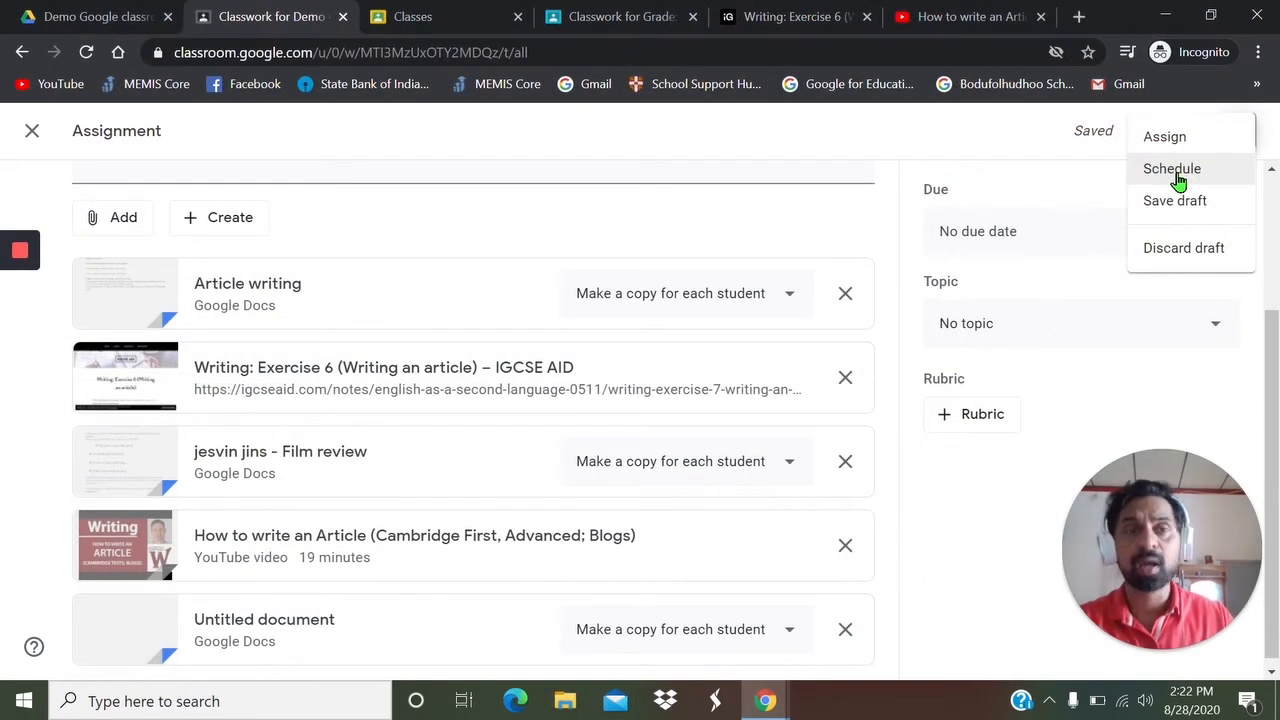
- Try to assign the assignment immediately without a grade category
click(1165, 137)
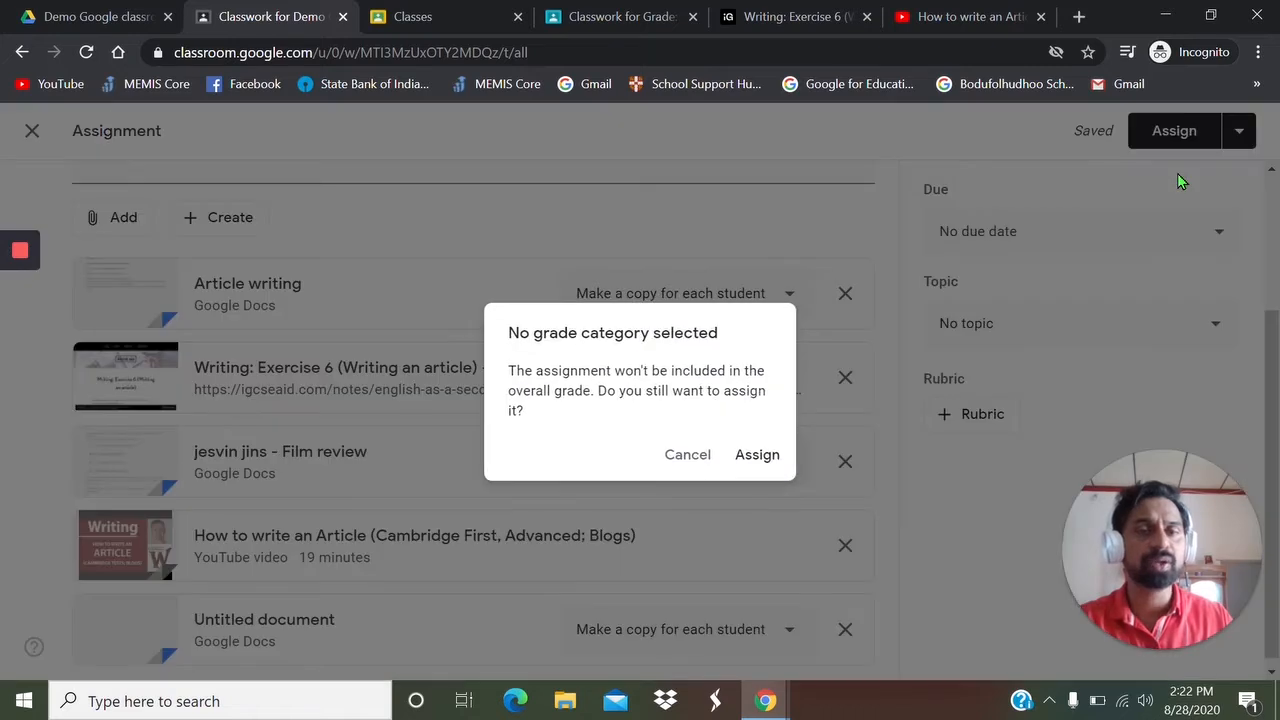
click(690, 458)
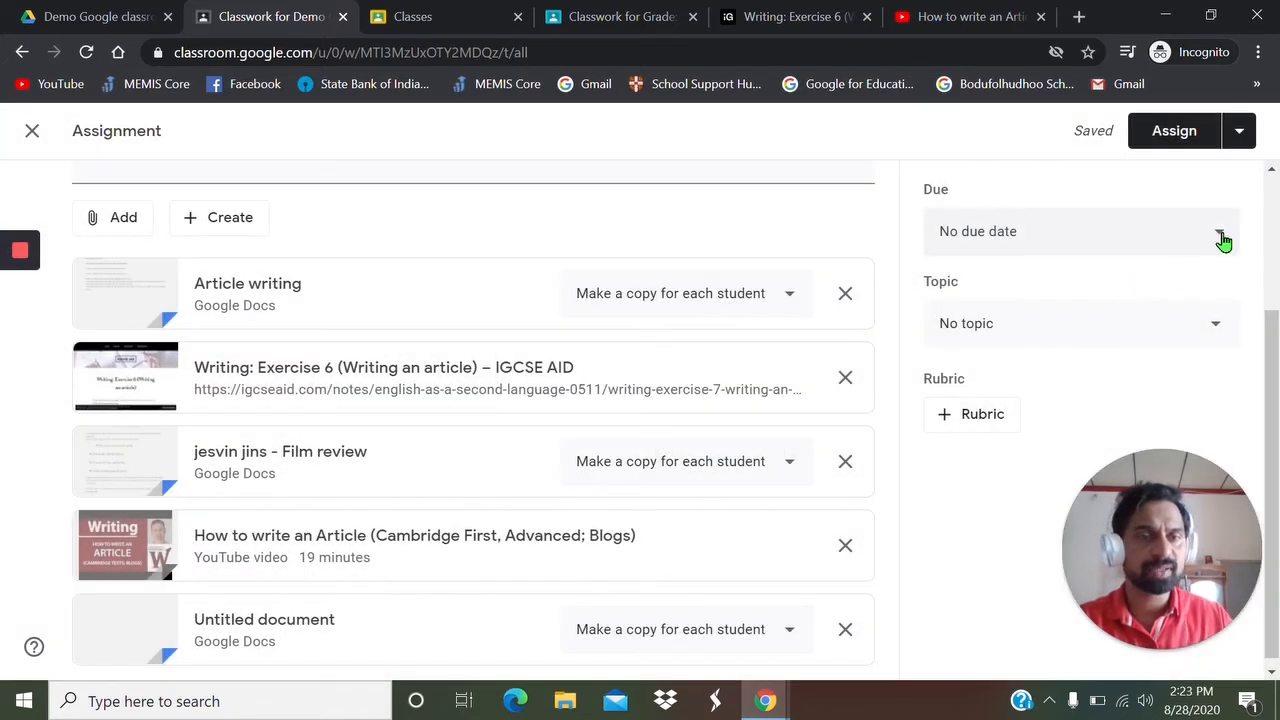
- Set the assignment's due date to Aug 16, 2020 and give it a new topic named "Article writing"
click(1221, 237)
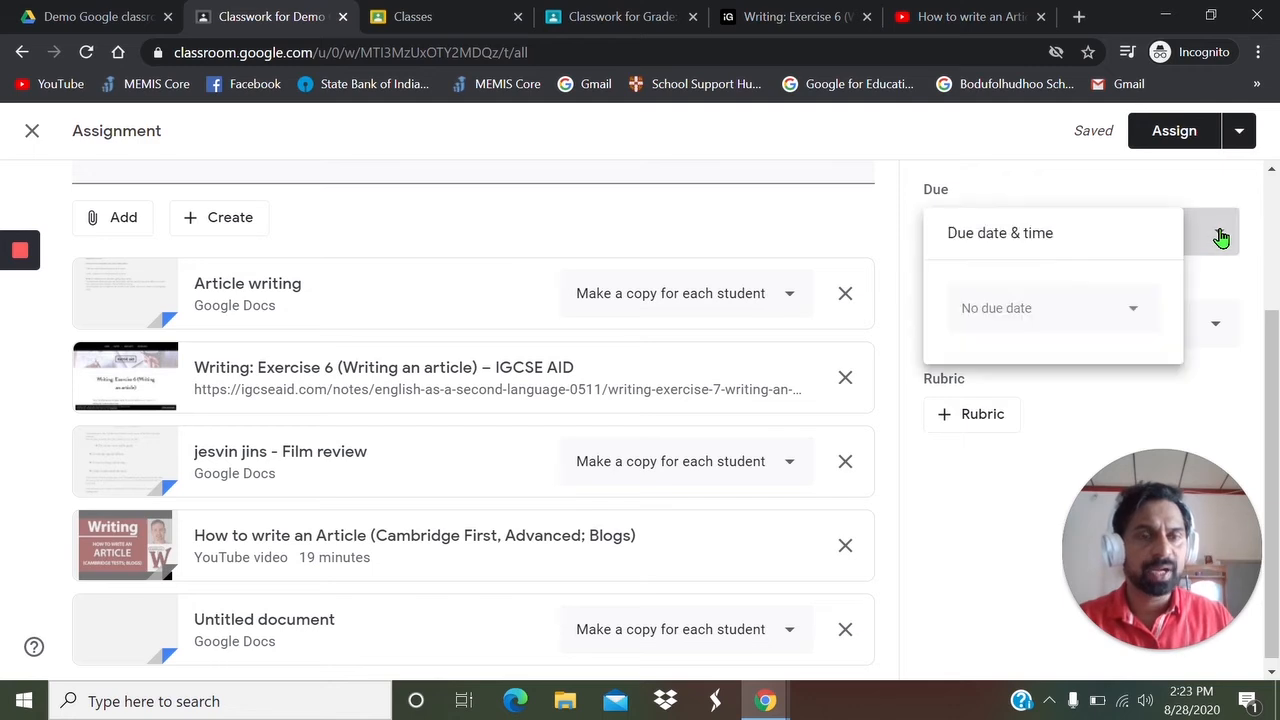
click(1127, 317)
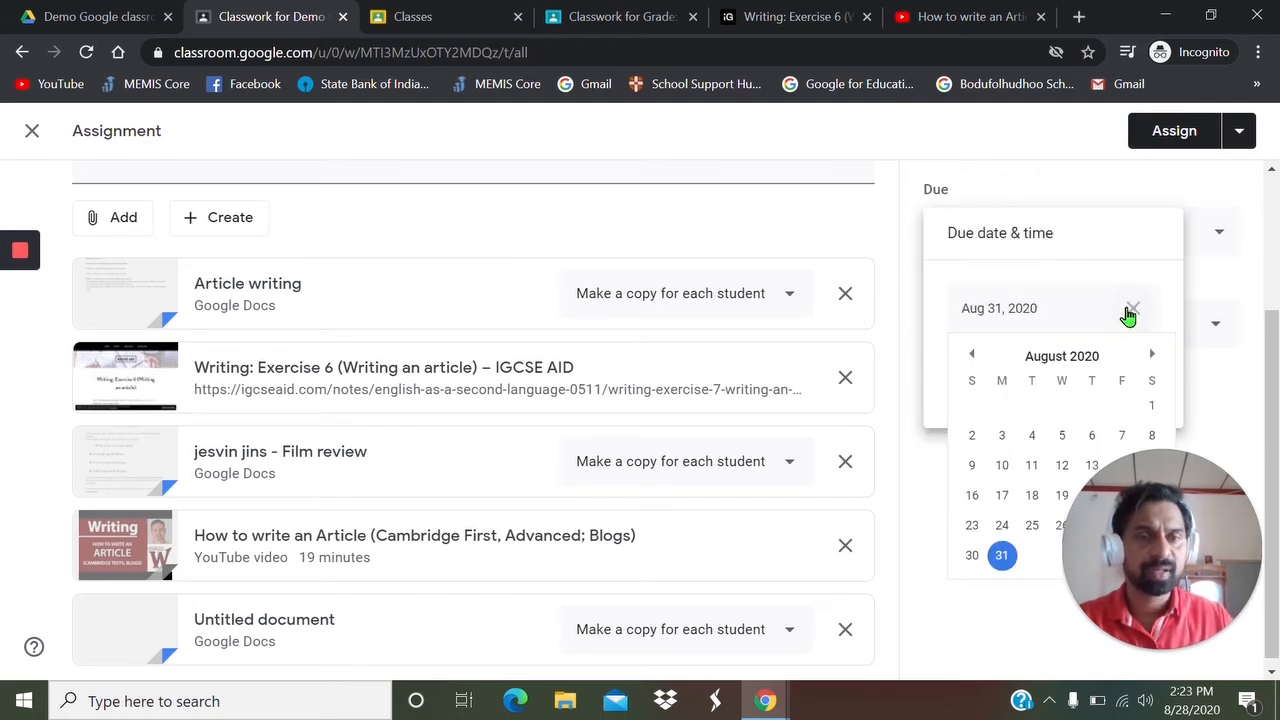
click(973, 496)
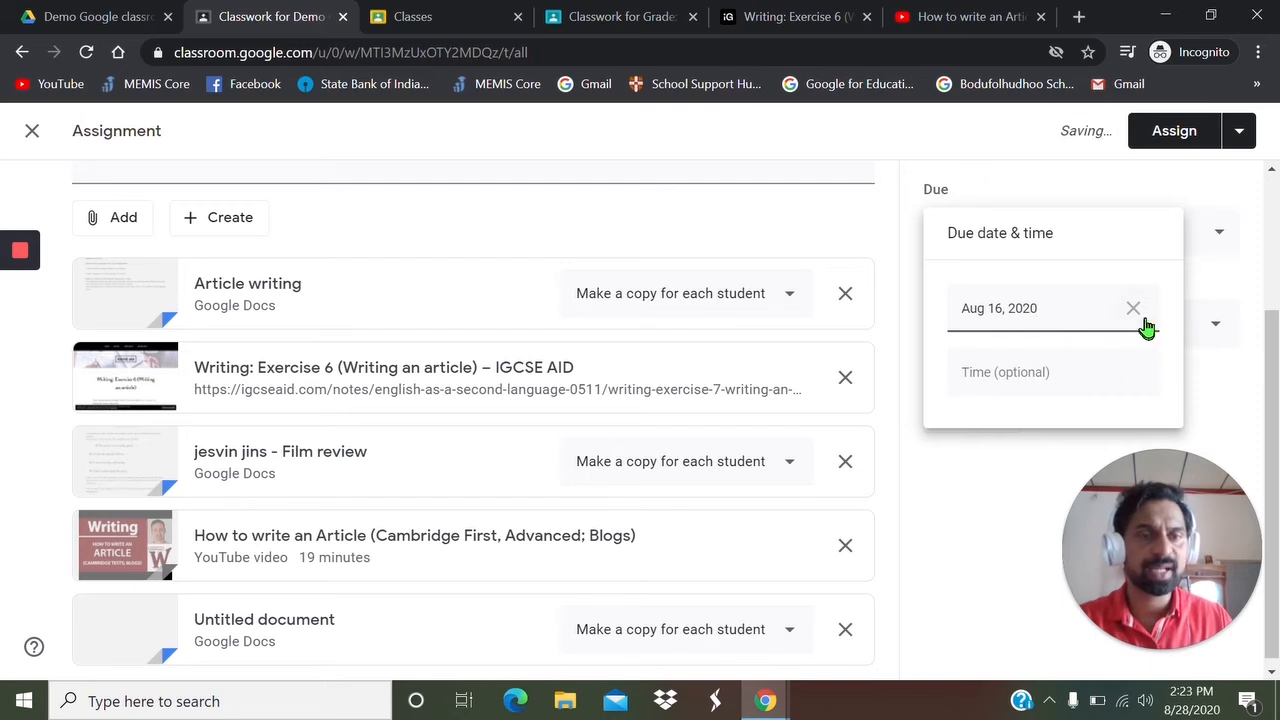
click(940, 506)
click(1115, 328)
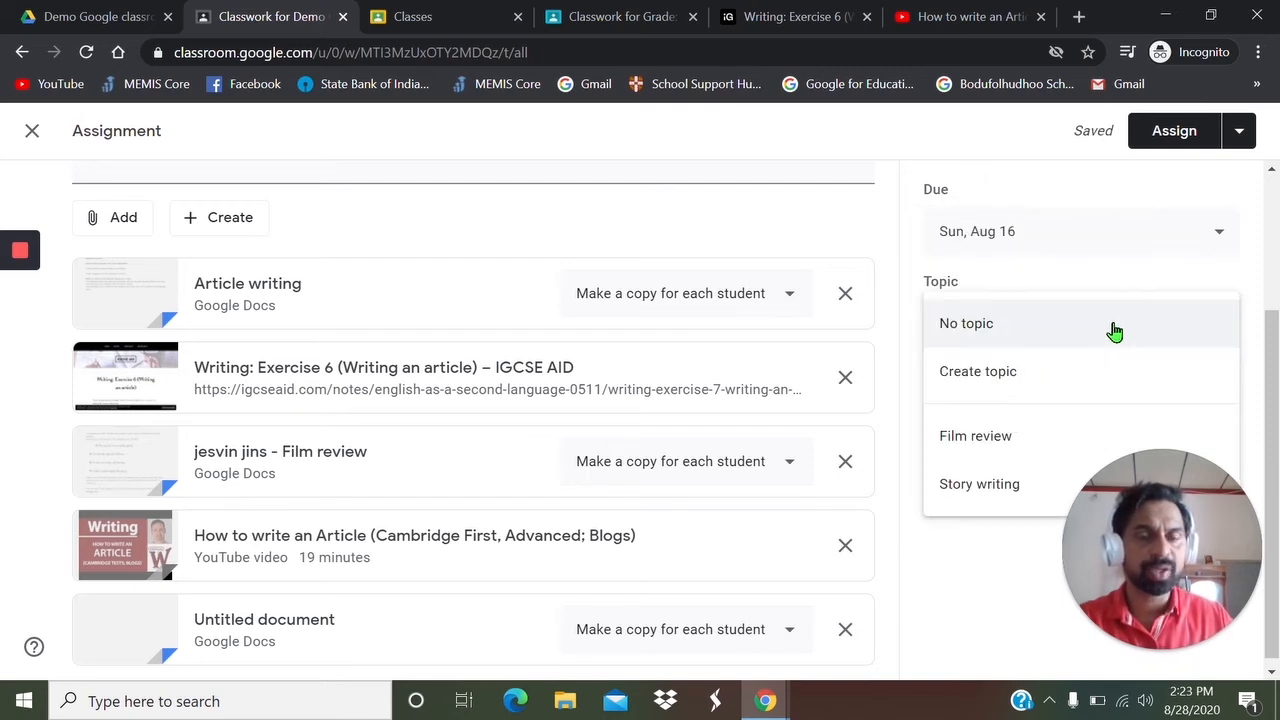
click(1012, 432)
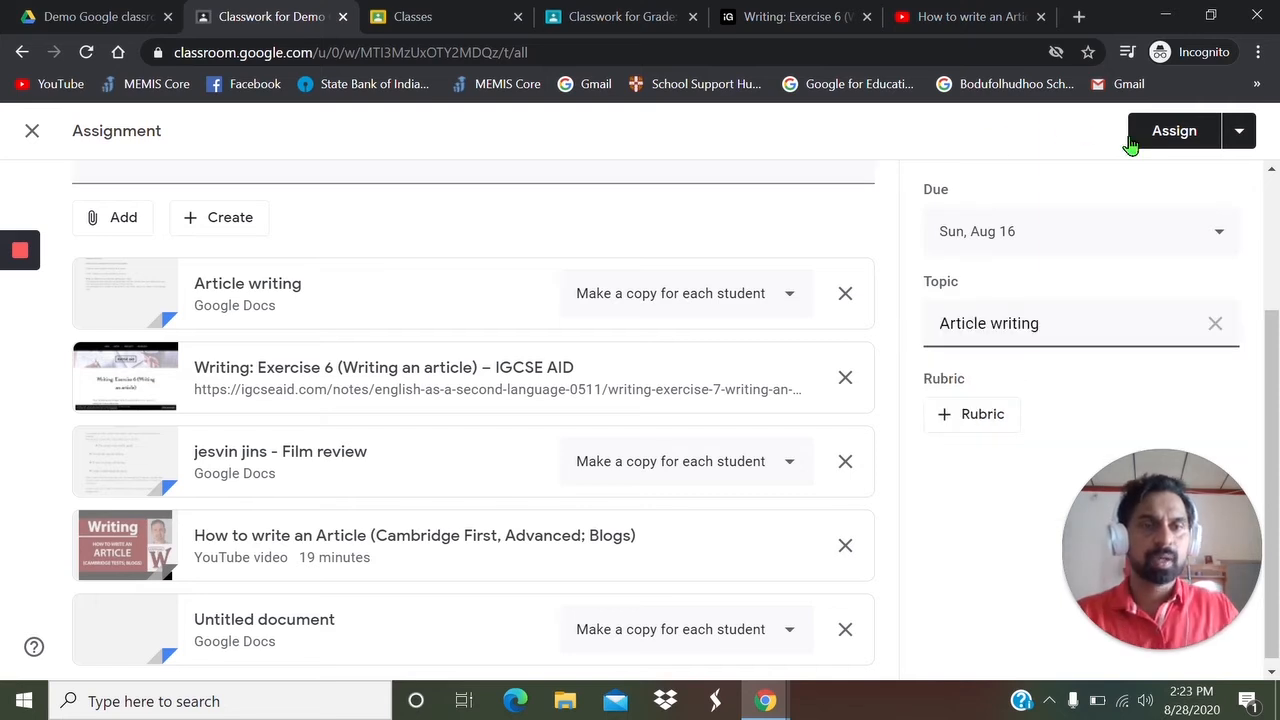
- Schedule the "Article writing" assignment for Sep 5, 2020 at 8:00 AM
click(1243, 131)
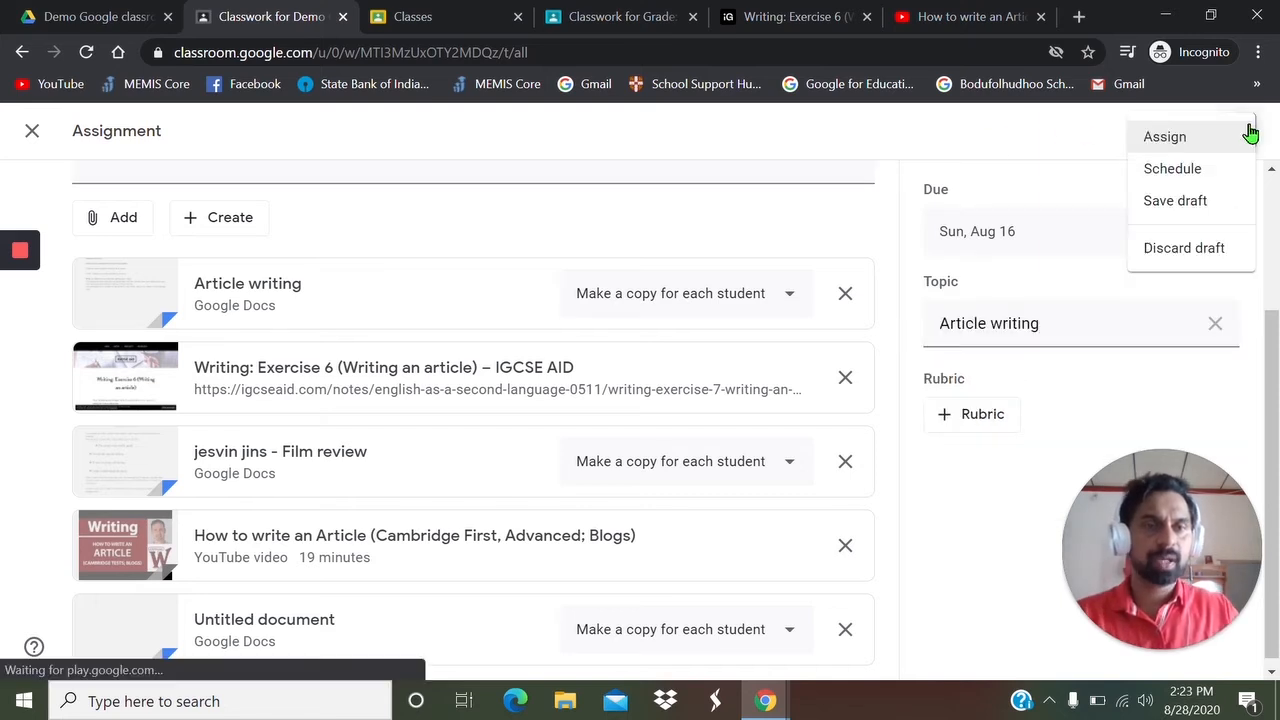
click(1165, 169)
click(713, 360)
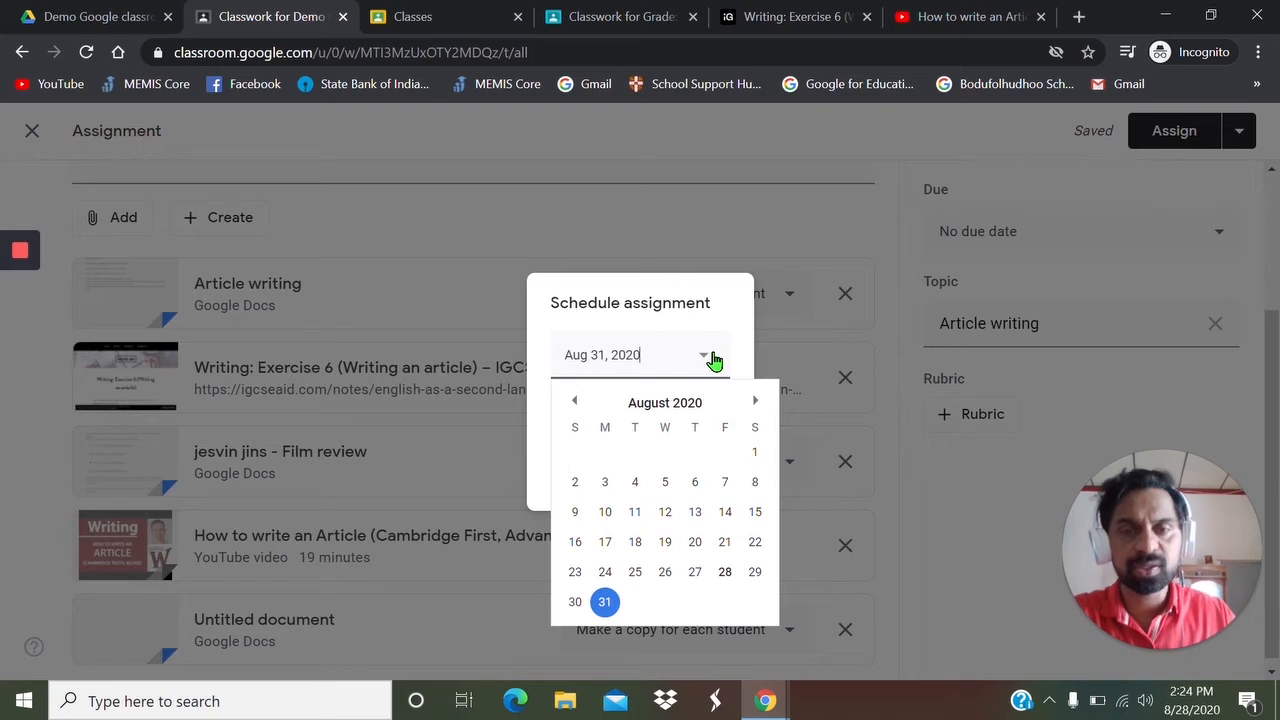
click(754, 402)
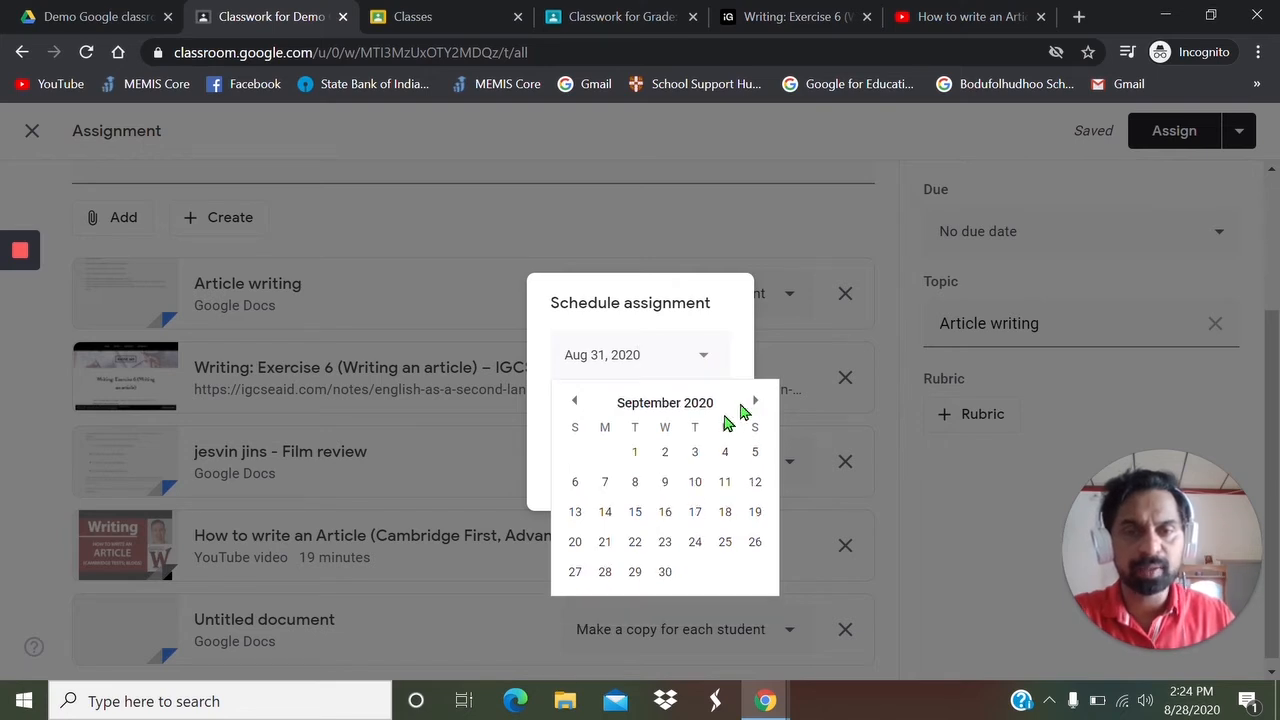
click(756, 456)
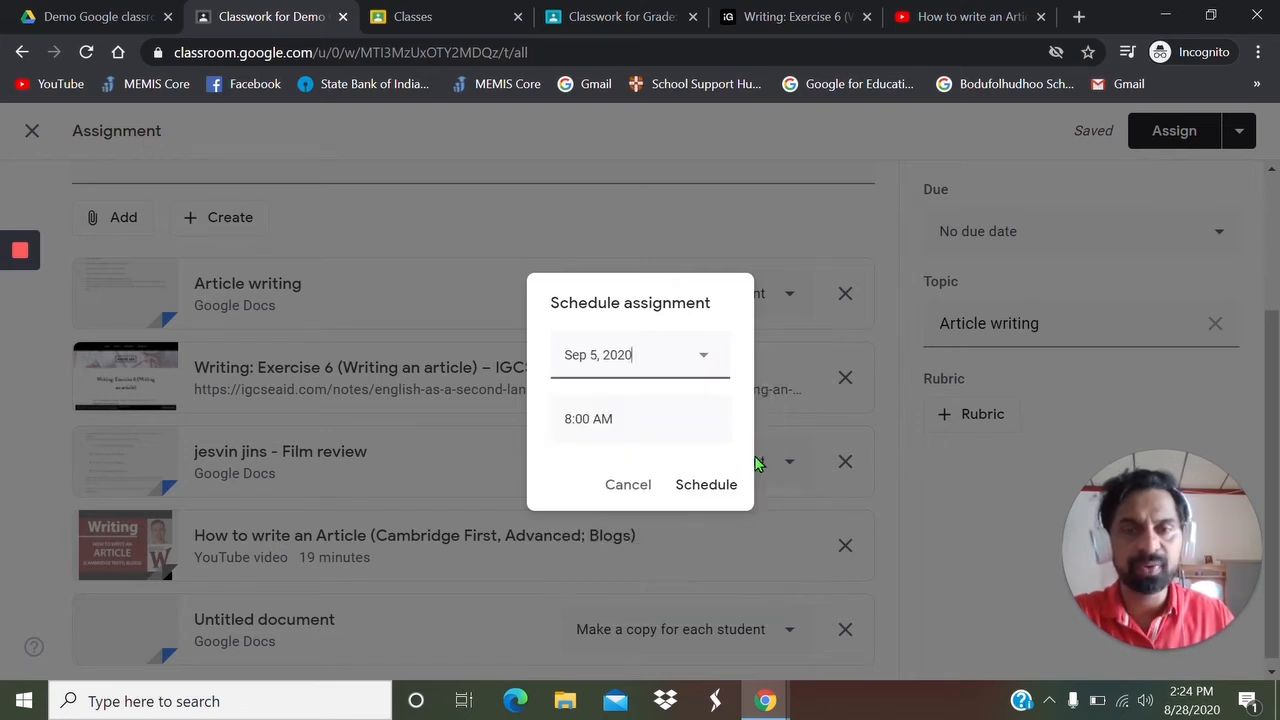
click(707, 486)
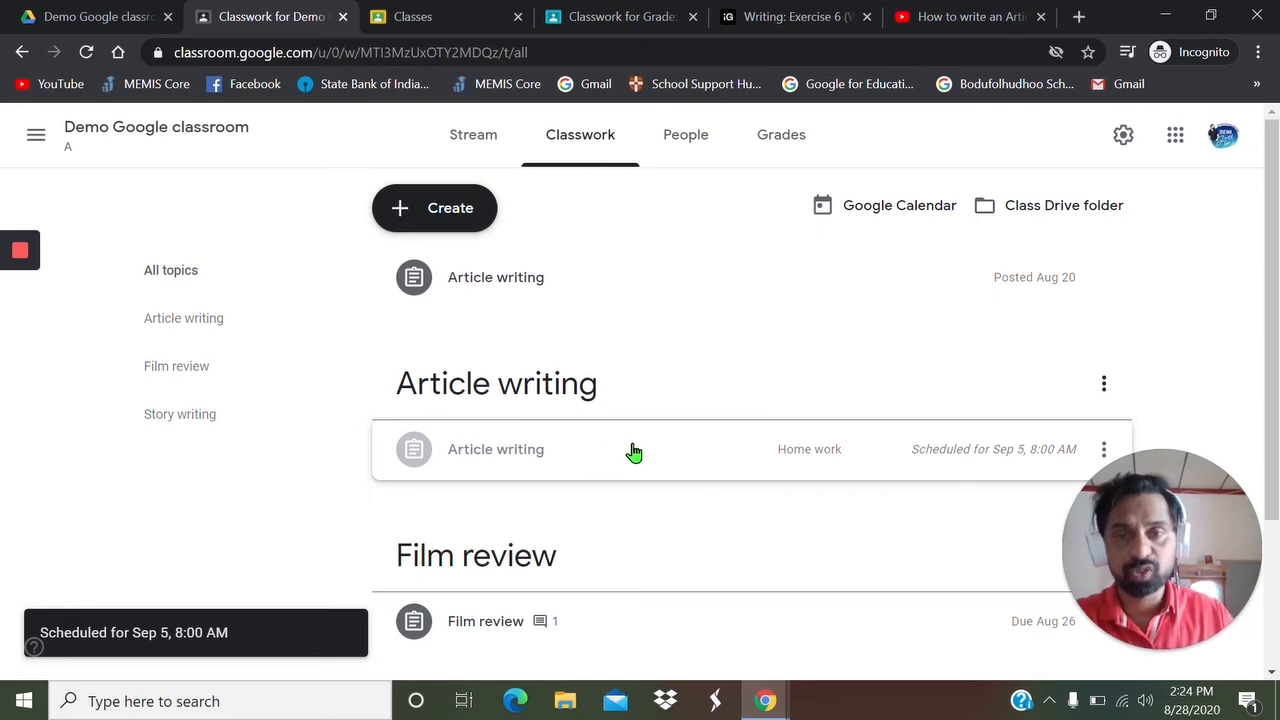
scroll(850, 400, down, 1)
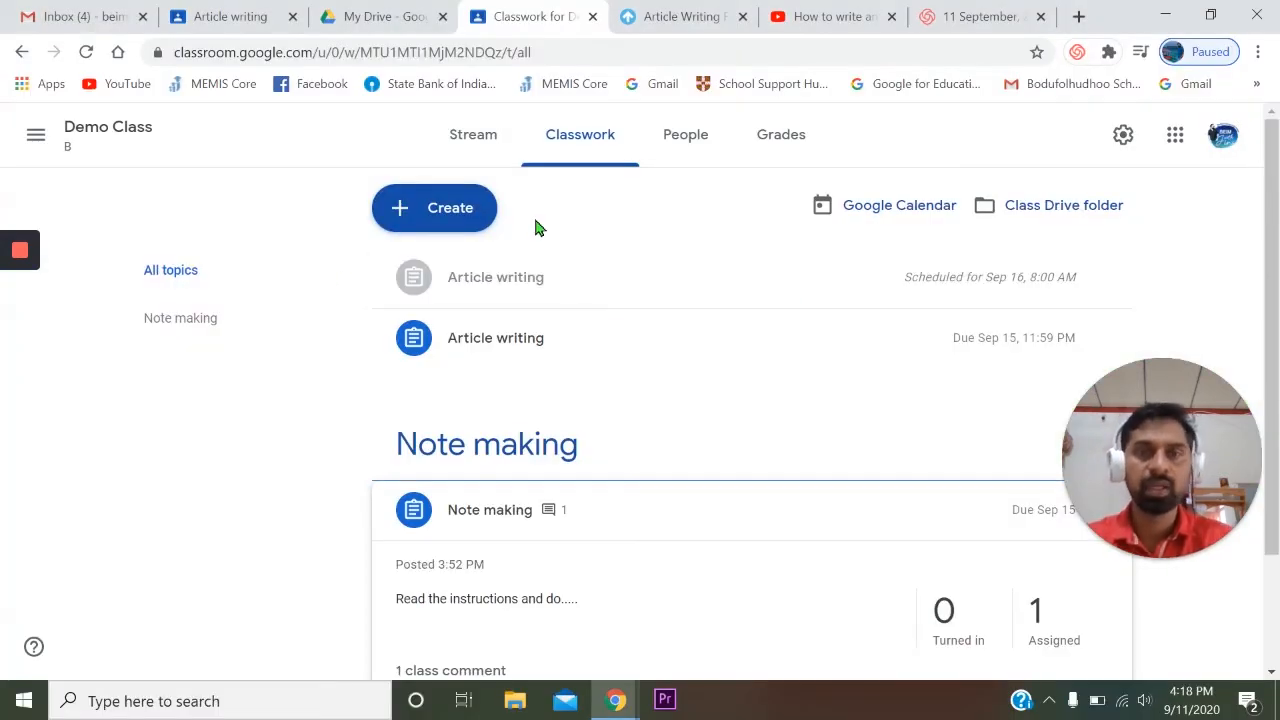
- Create a new assignment titled "sfsrf" in Demo Class B and save it as a draft
click(445, 212)
click(474, 262)
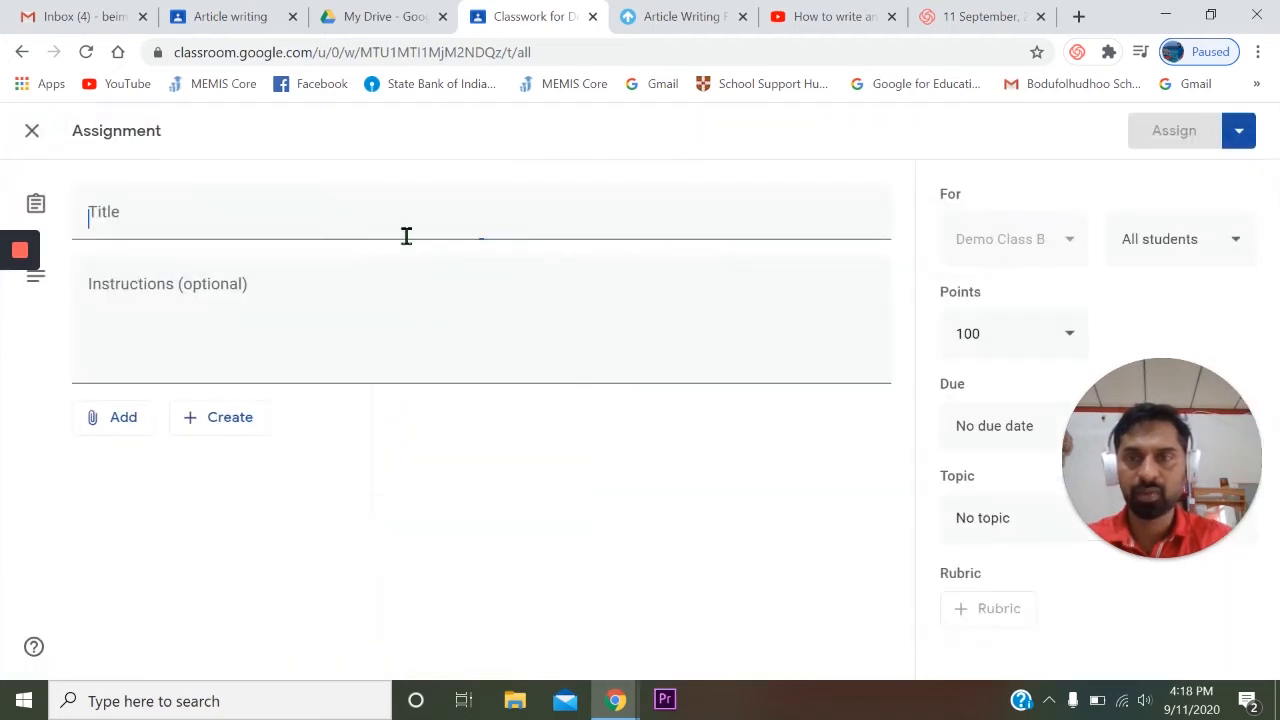
text(sfsrf)
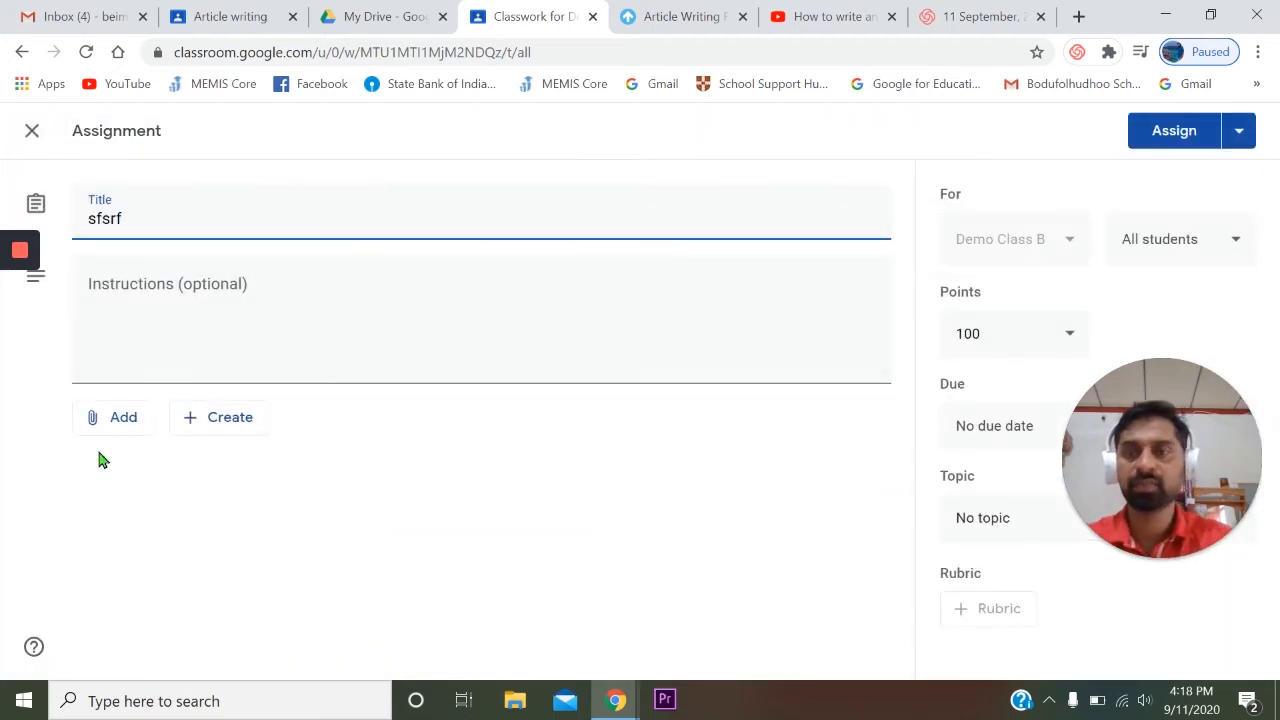
click(1239, 131)
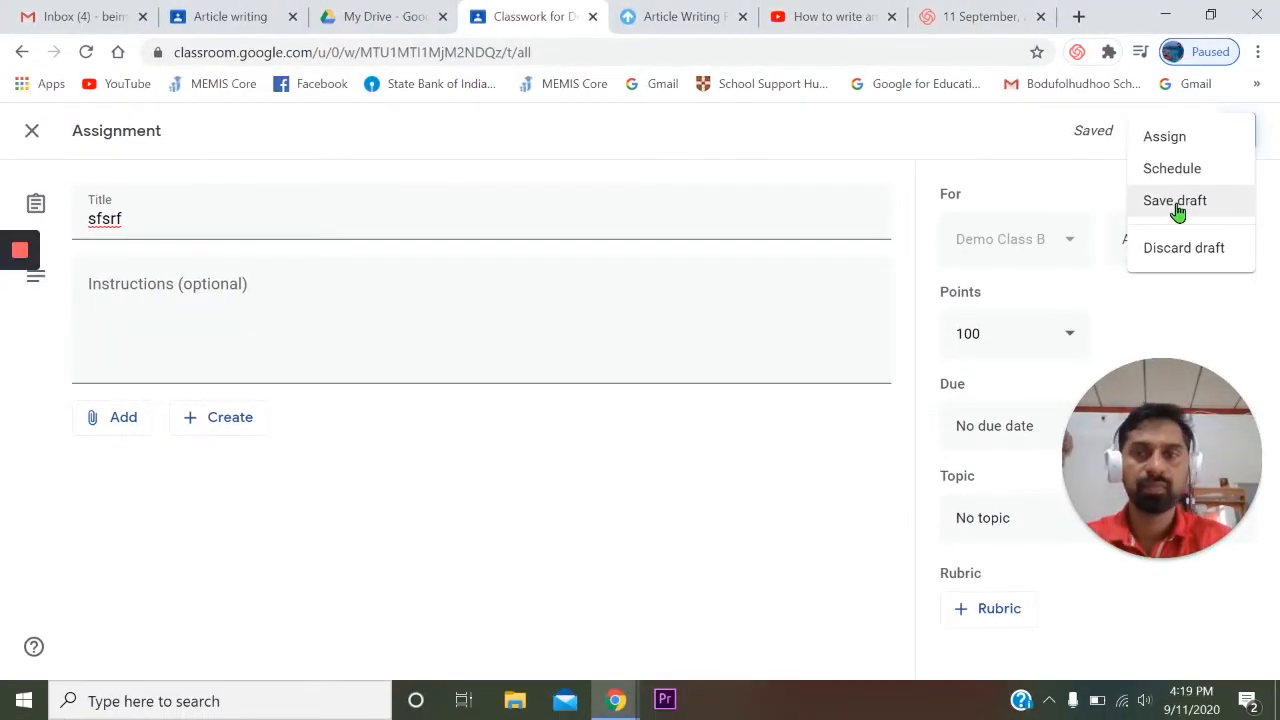
click(1176, 203)
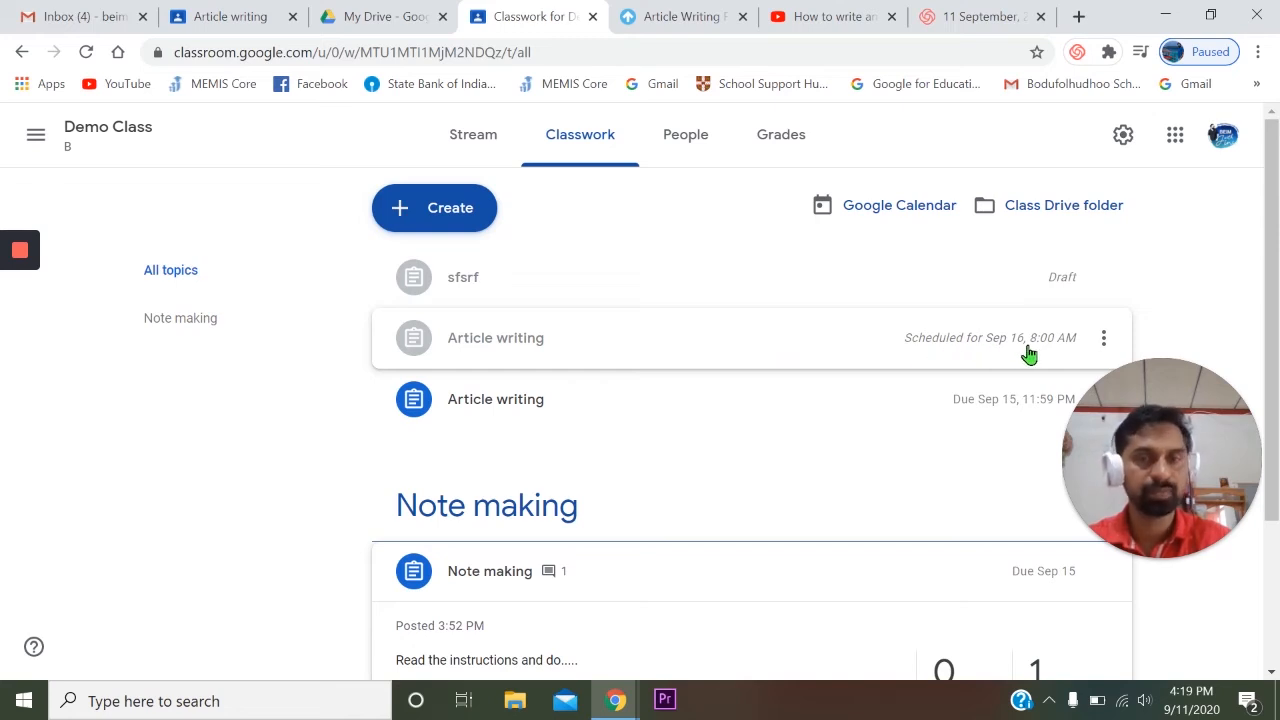
key(alt+Tab)
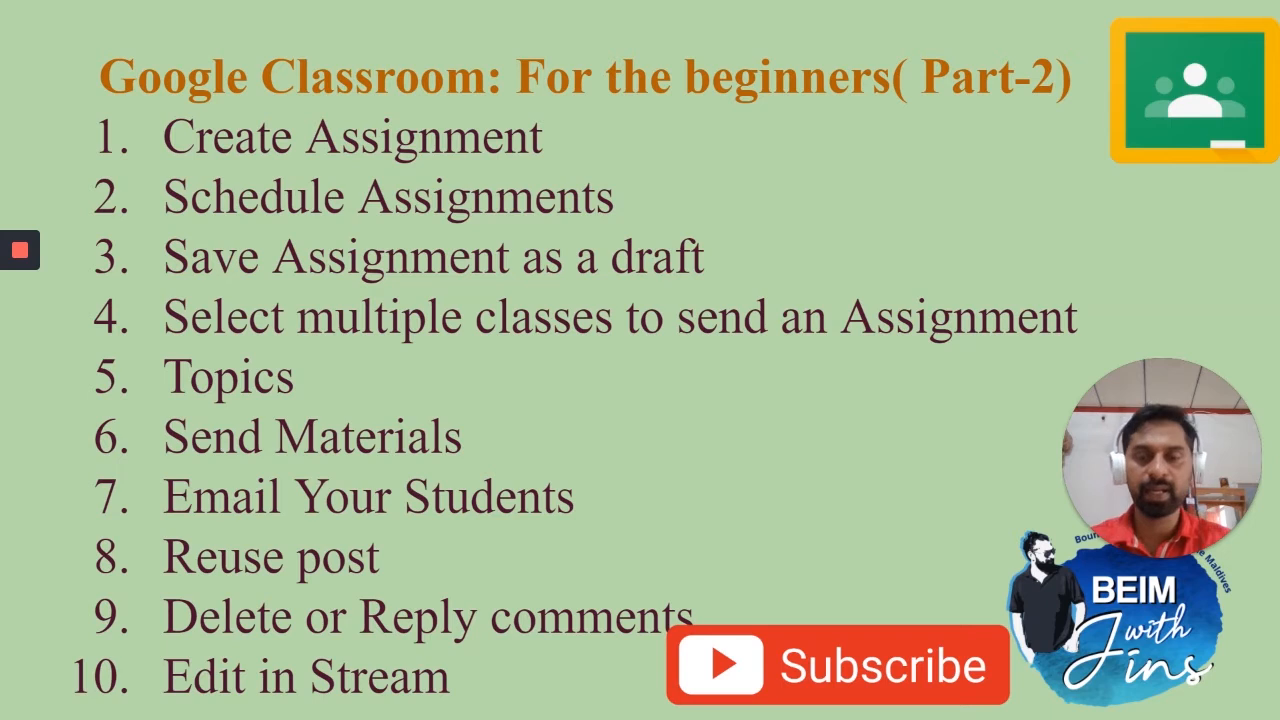
key(alt+Tab)
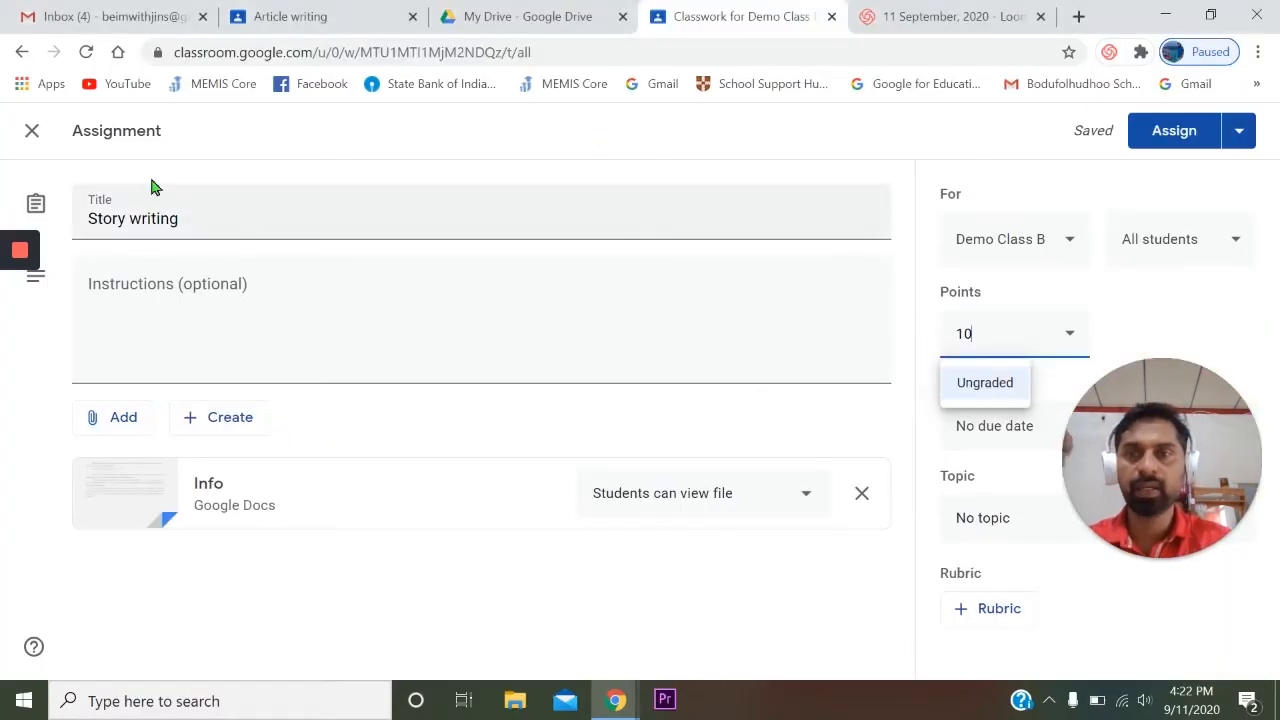
- In the "Story writing" assignment, set the attached Info document to "Make a copy for each student"
click(205, 222)
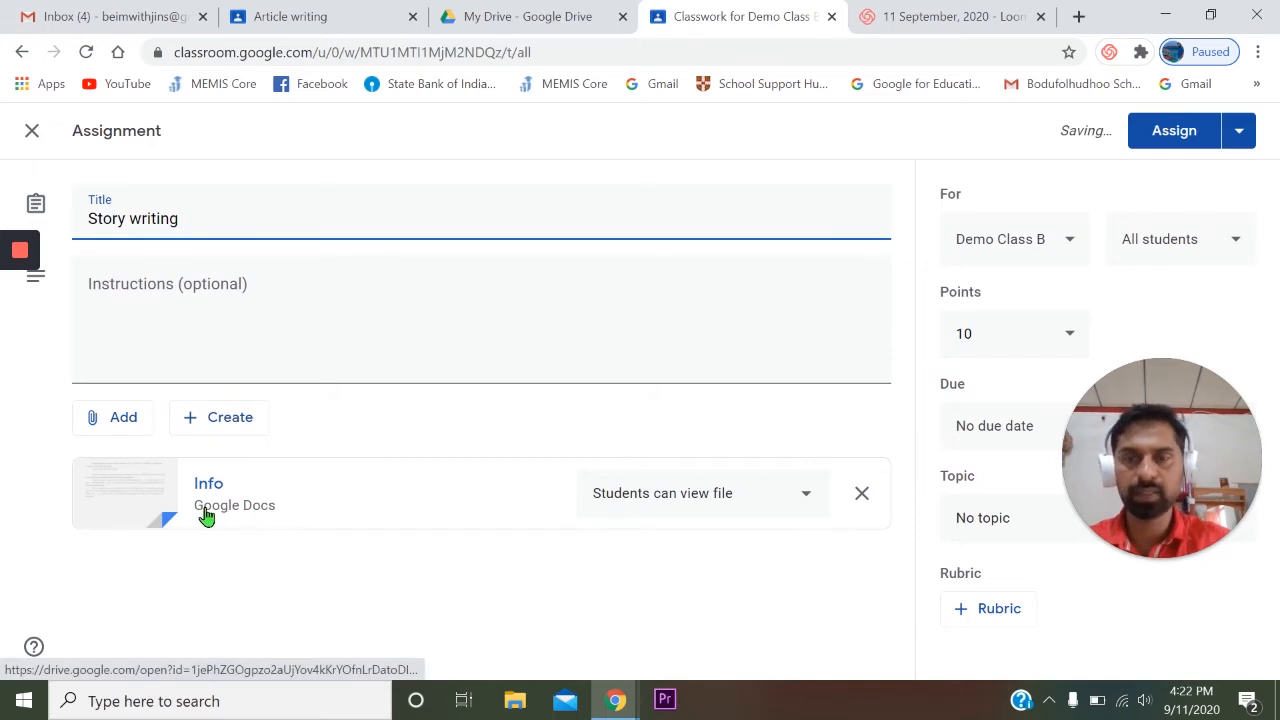
click(800, 503)
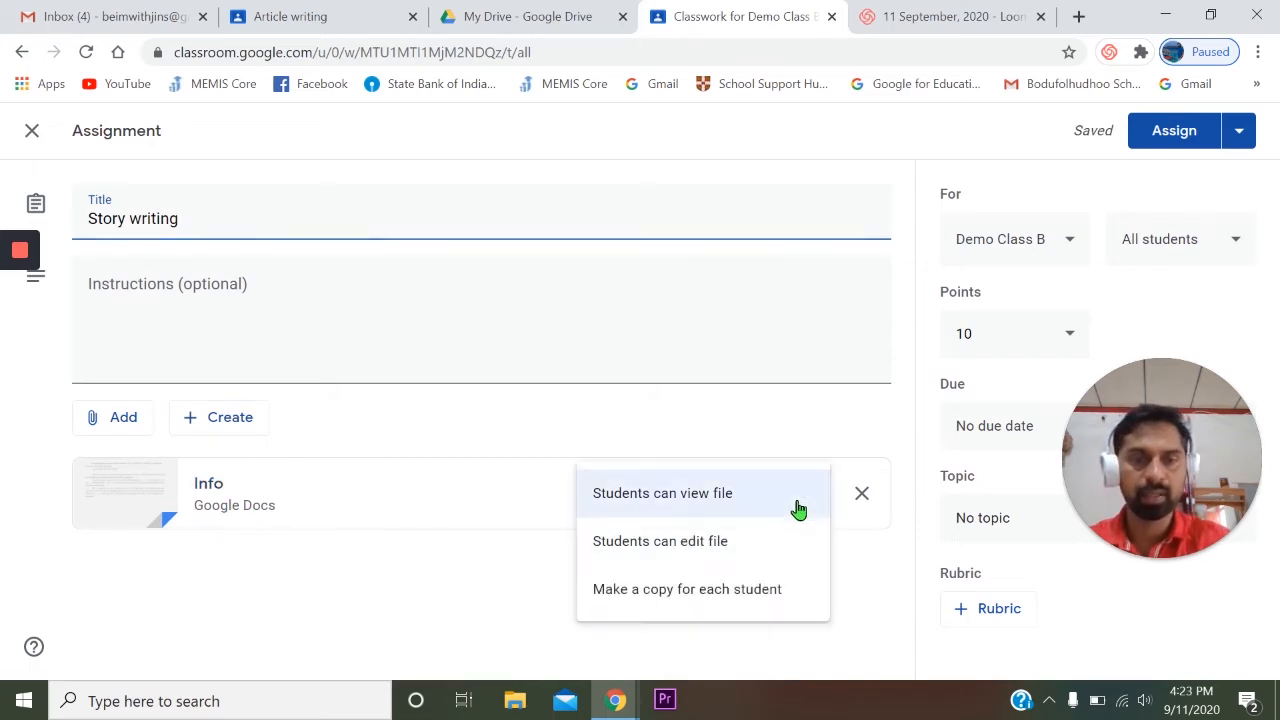
click(698, 590)
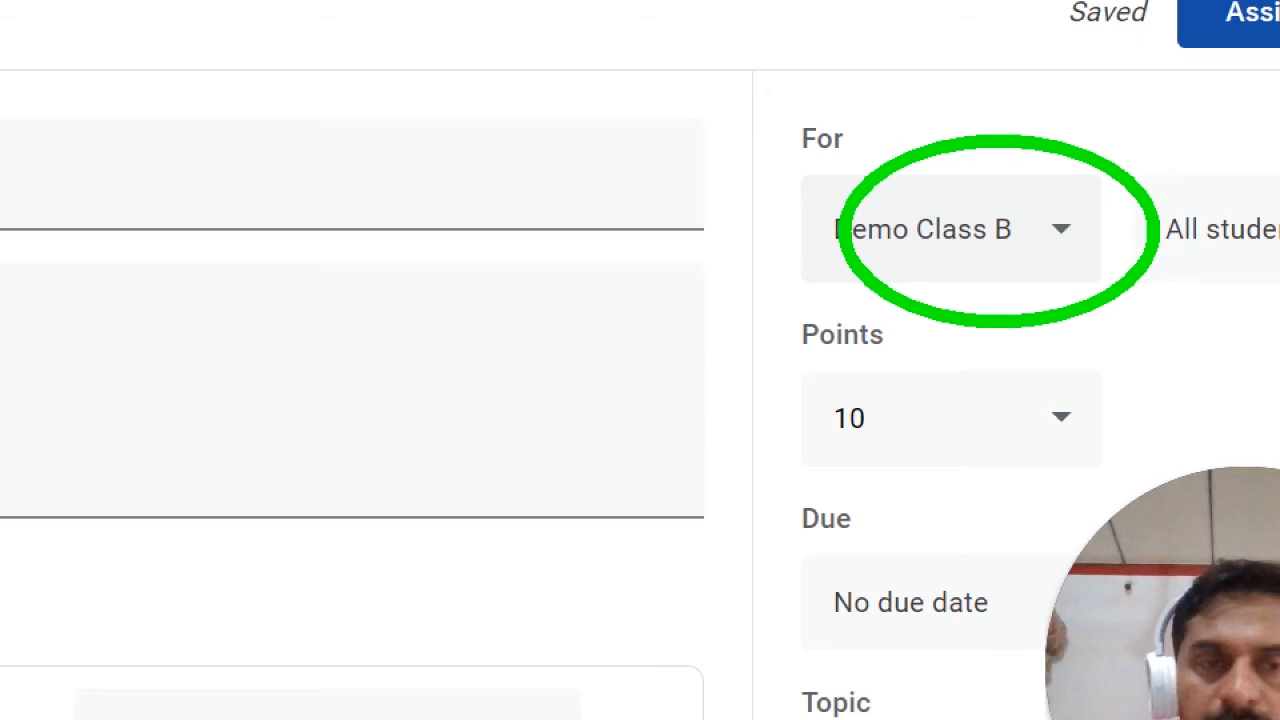
- Add the Gr.10 class as a second recipient of the "Story writing" assignment and assign it to both classes
click(1070, 239)
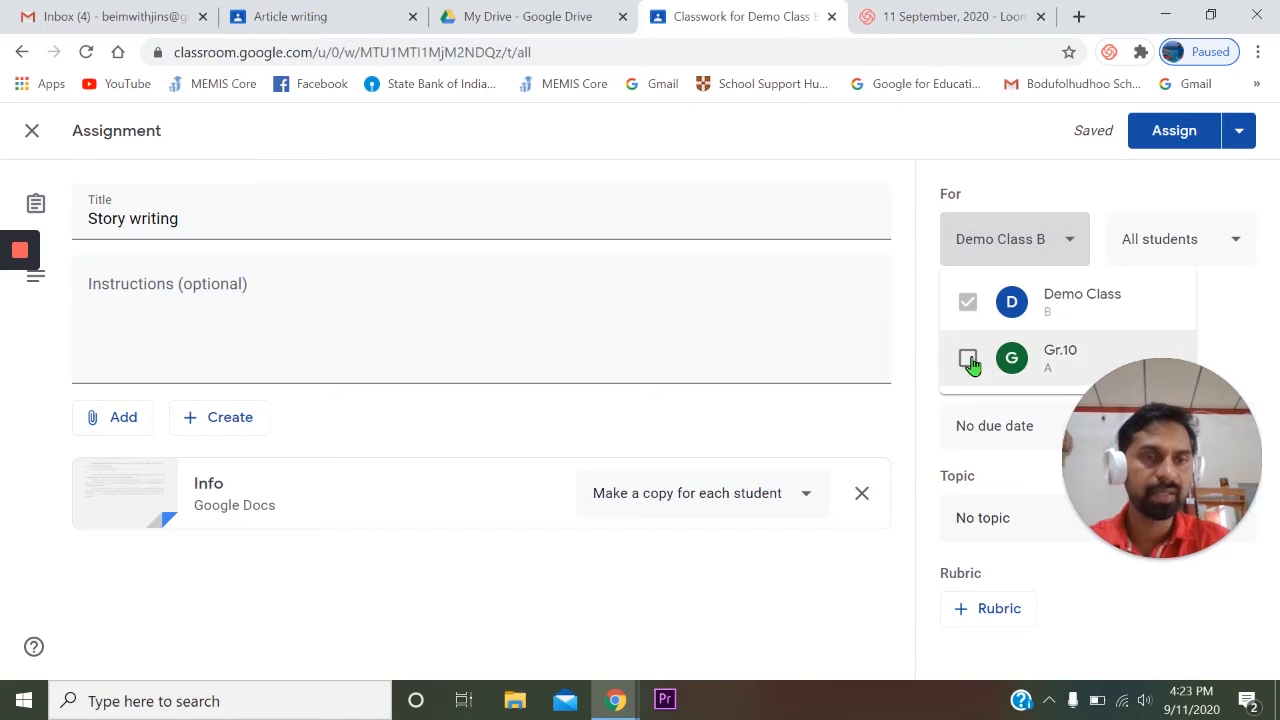
click(968, 360)
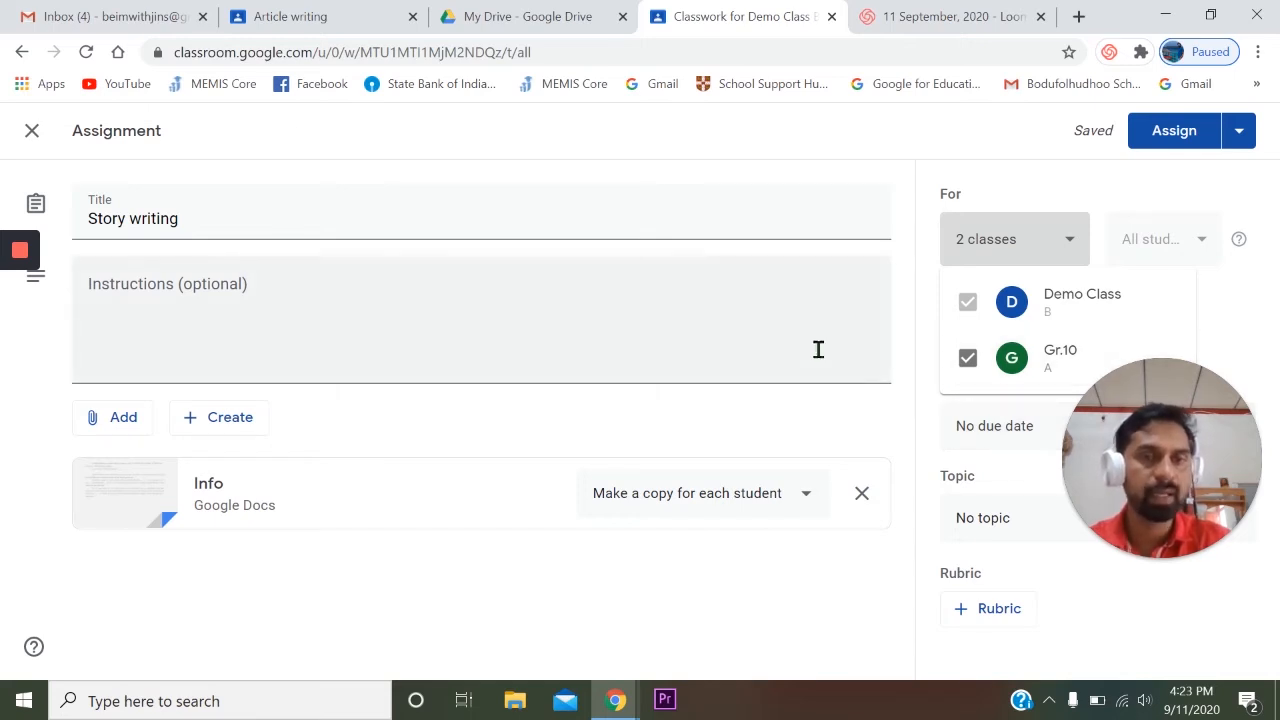
click(868, 416)
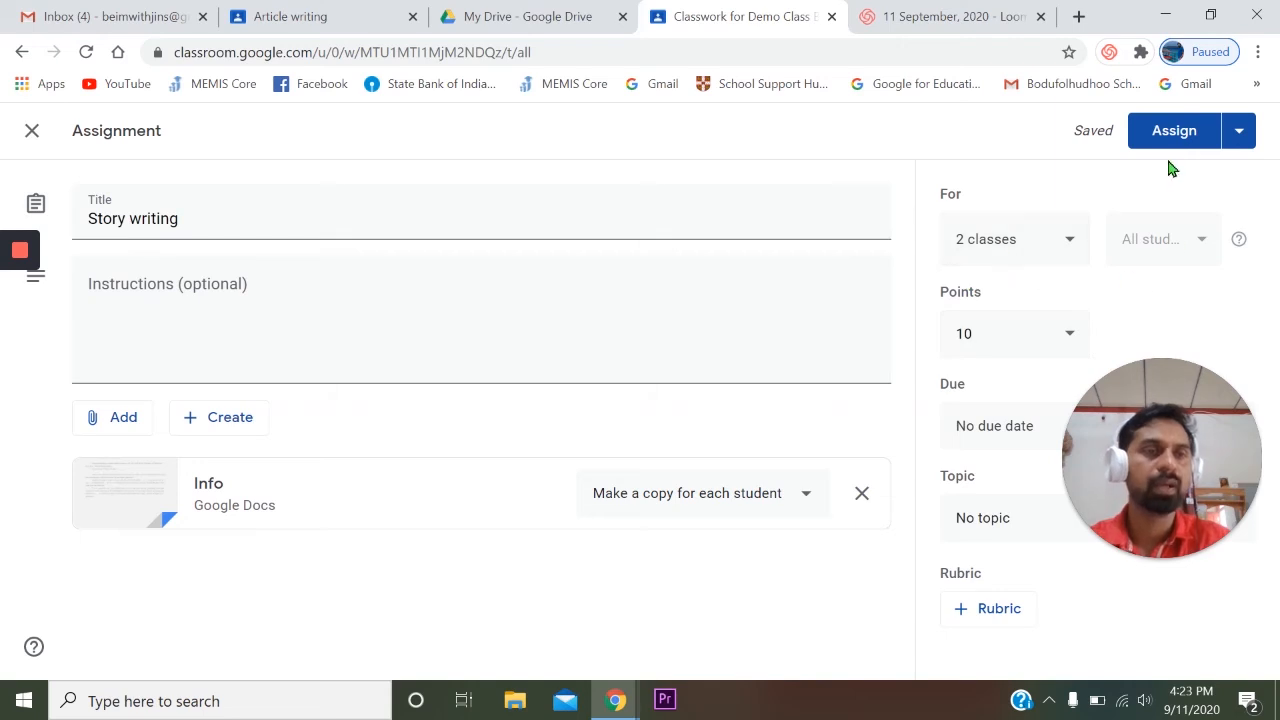
click(1238, 131)
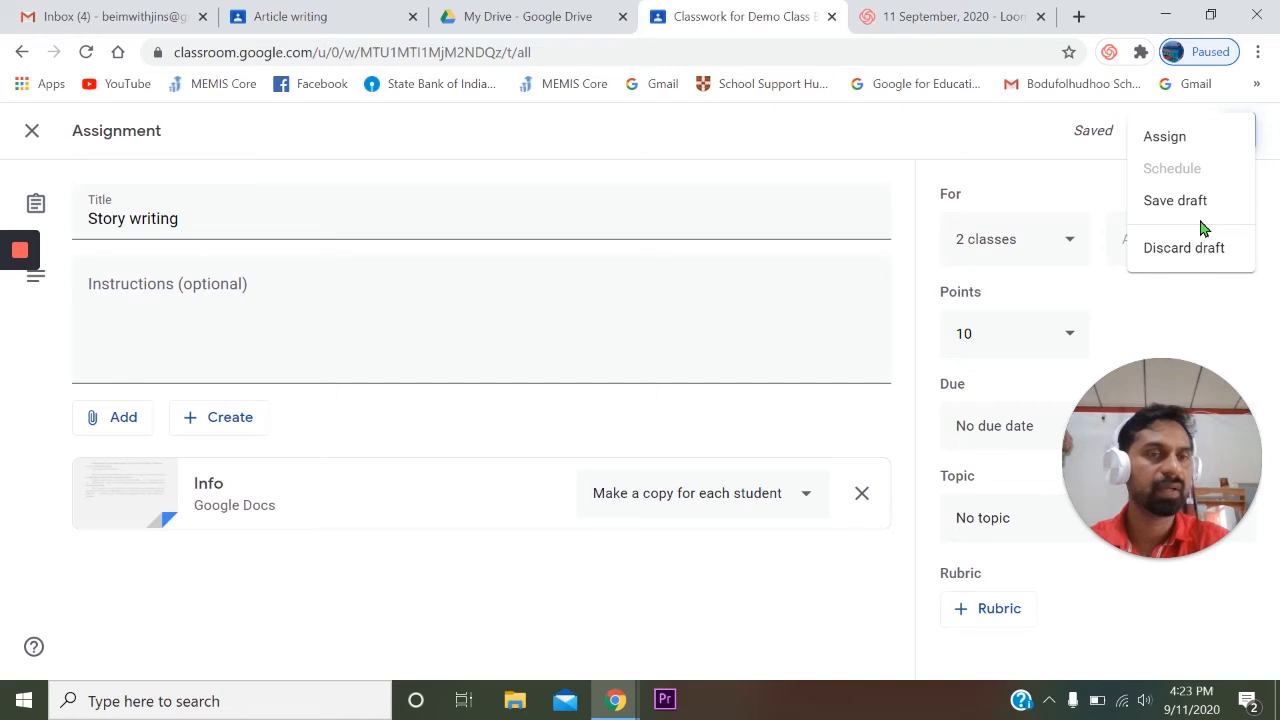
click(979, 143)
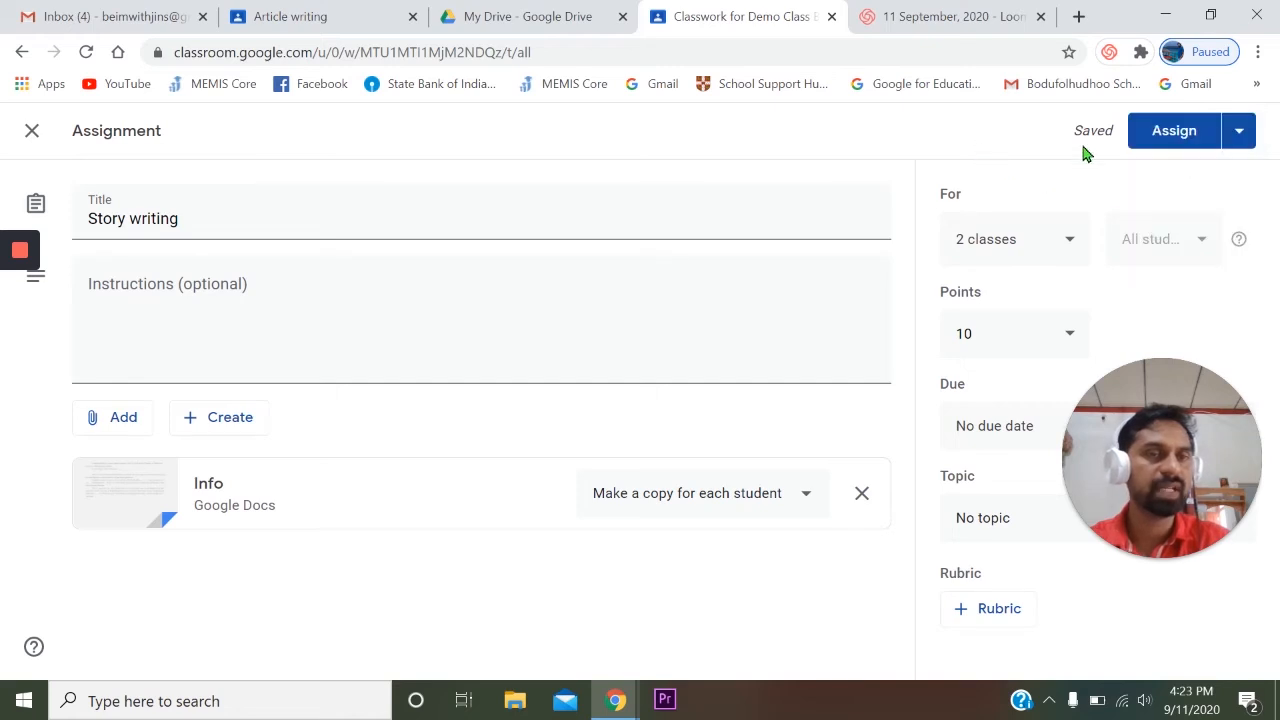
click(1176, 140)
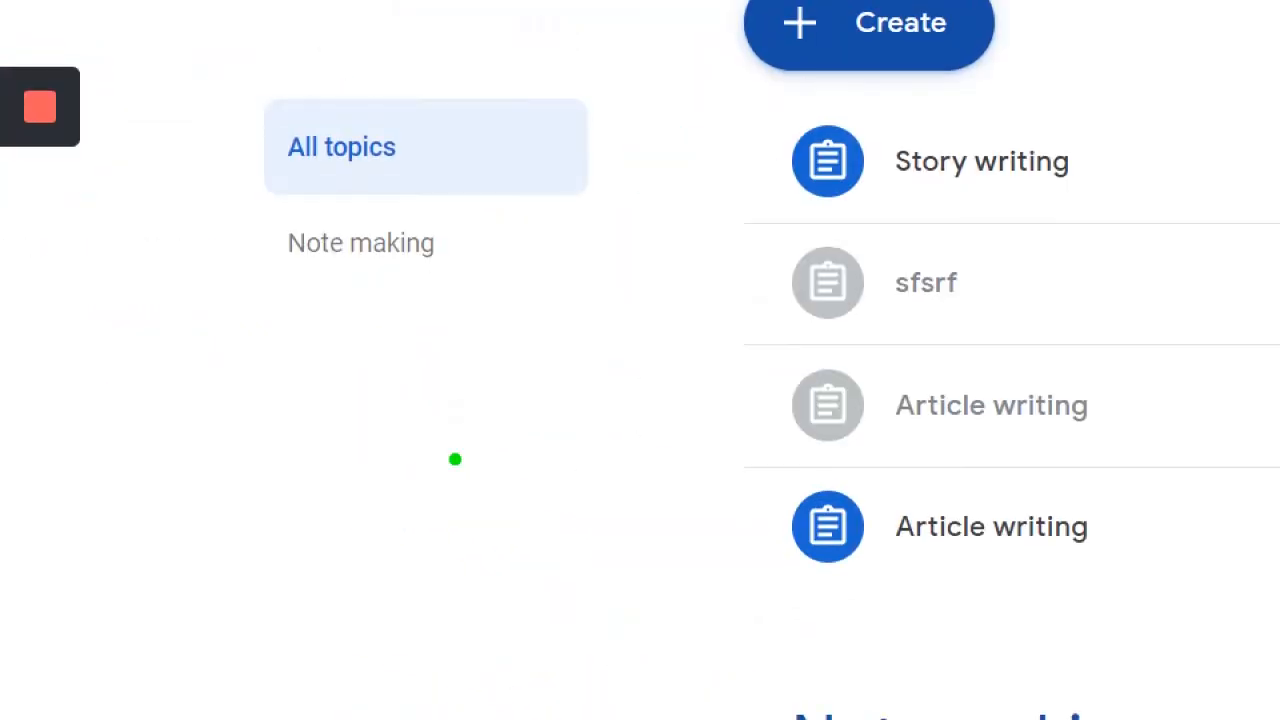
- Create a new assignment titled "numbers" with the instructions "fdgdfh", 10 points and the due date Sep 15
mouse_move(198, 236)
mouse_down()
mouse_move(244, 269)
mouse_move(250, 258)
mouse_up()
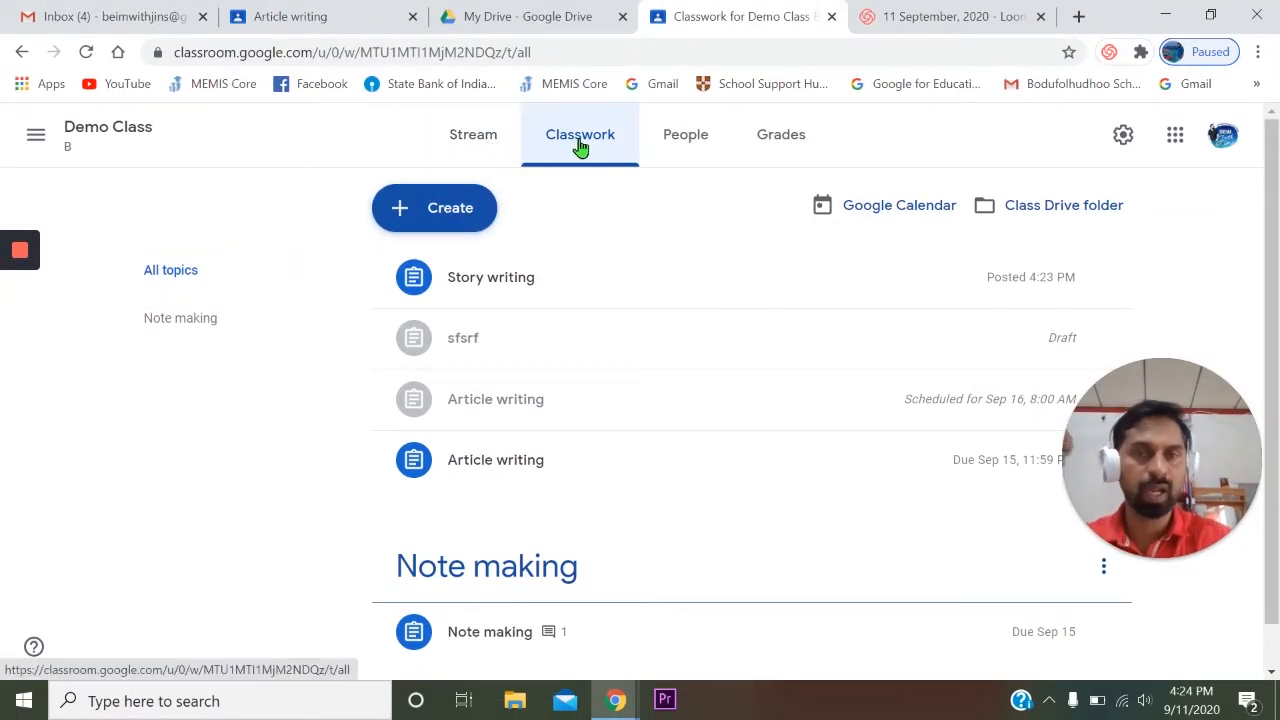
click(443, 205)
click(467, 262)
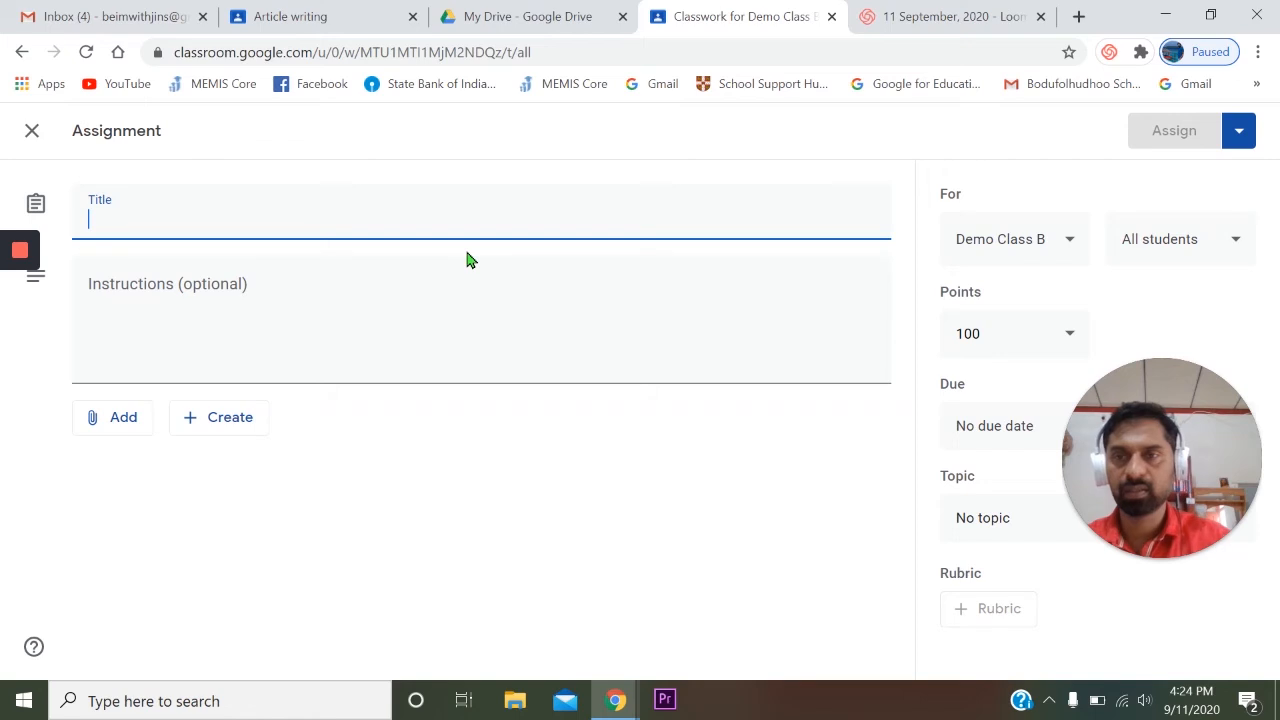
text(numbers)
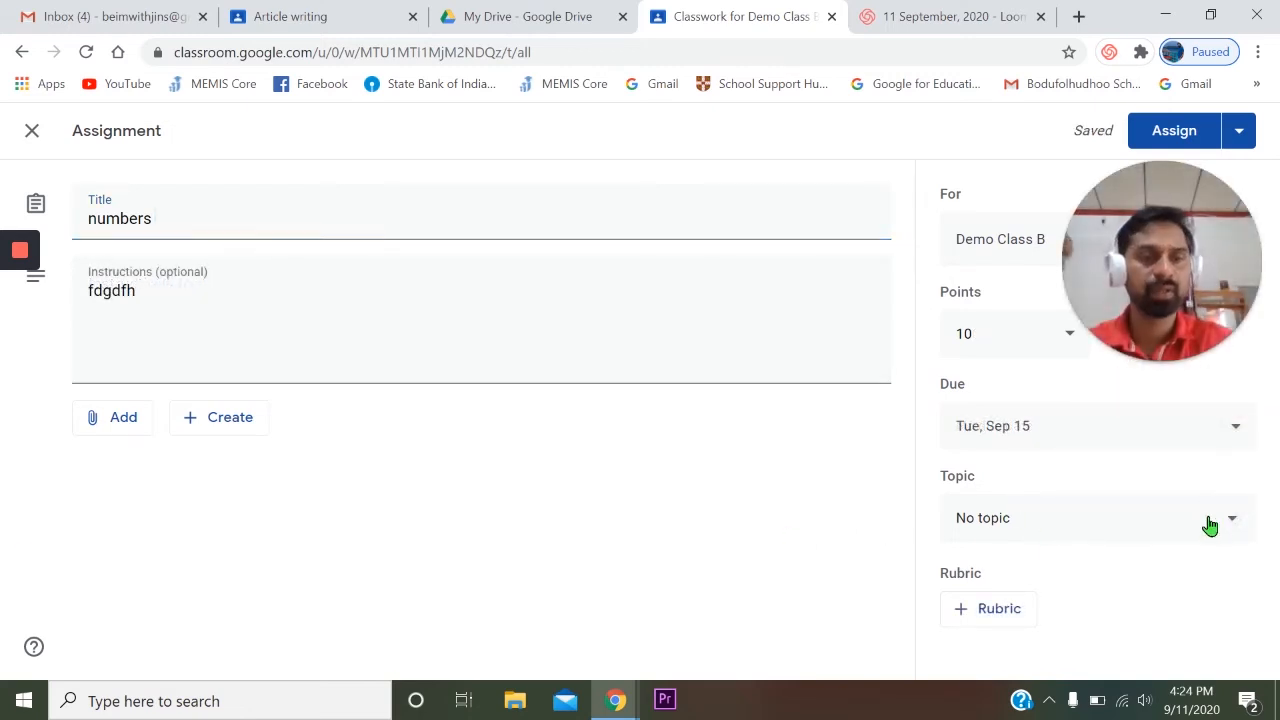
- Give the "numbers" assignment a new topic named "Maths" and assign it
click(1228, 523)
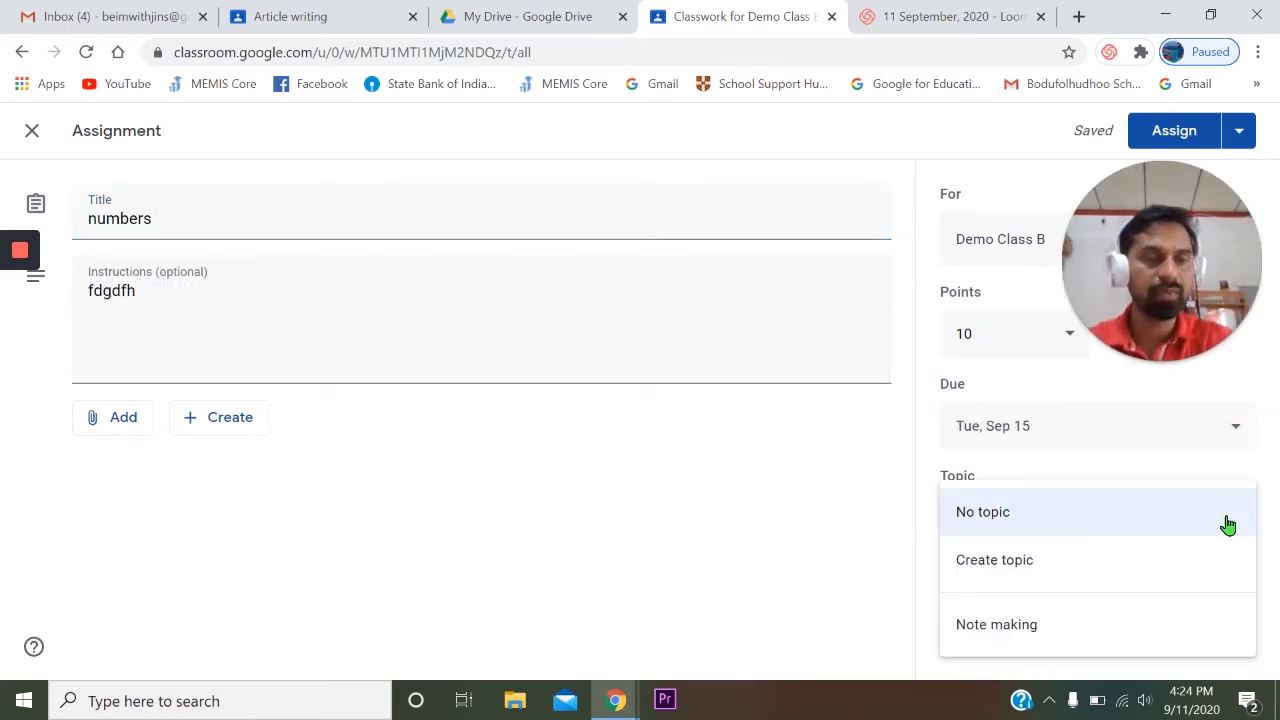
click(1025, 568)
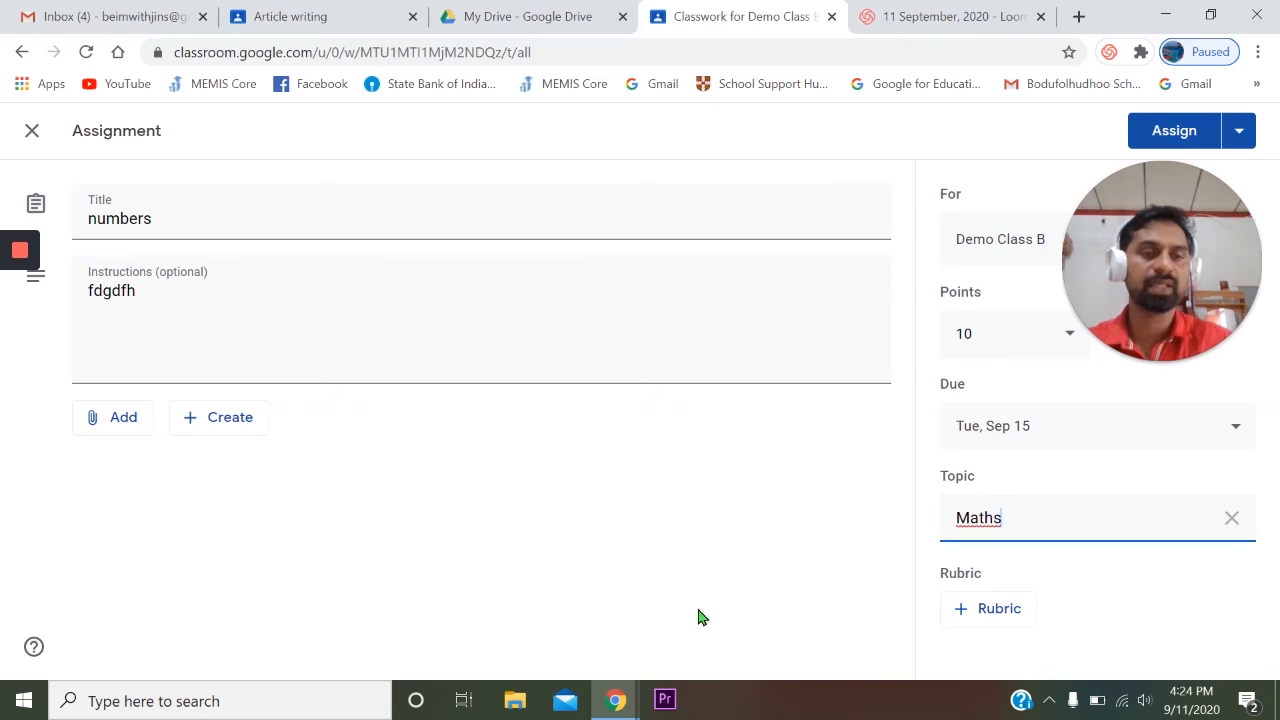
click(798, 567)
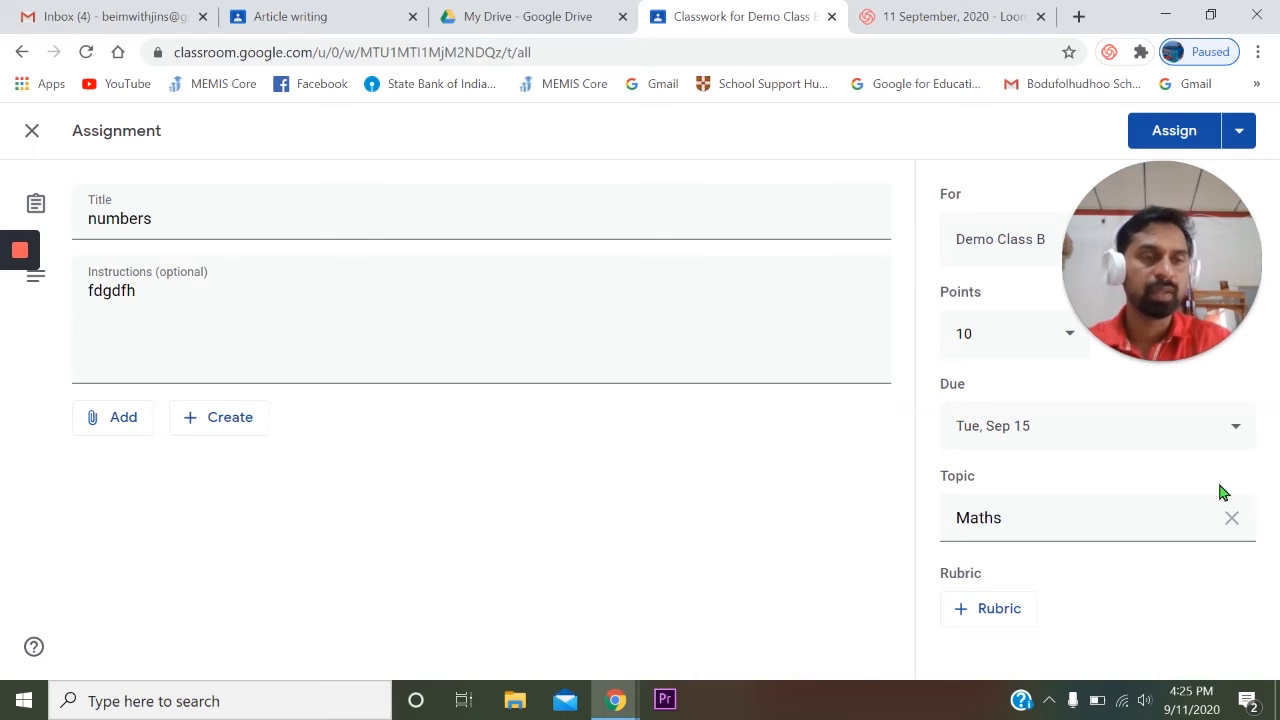
click(1174, 131)
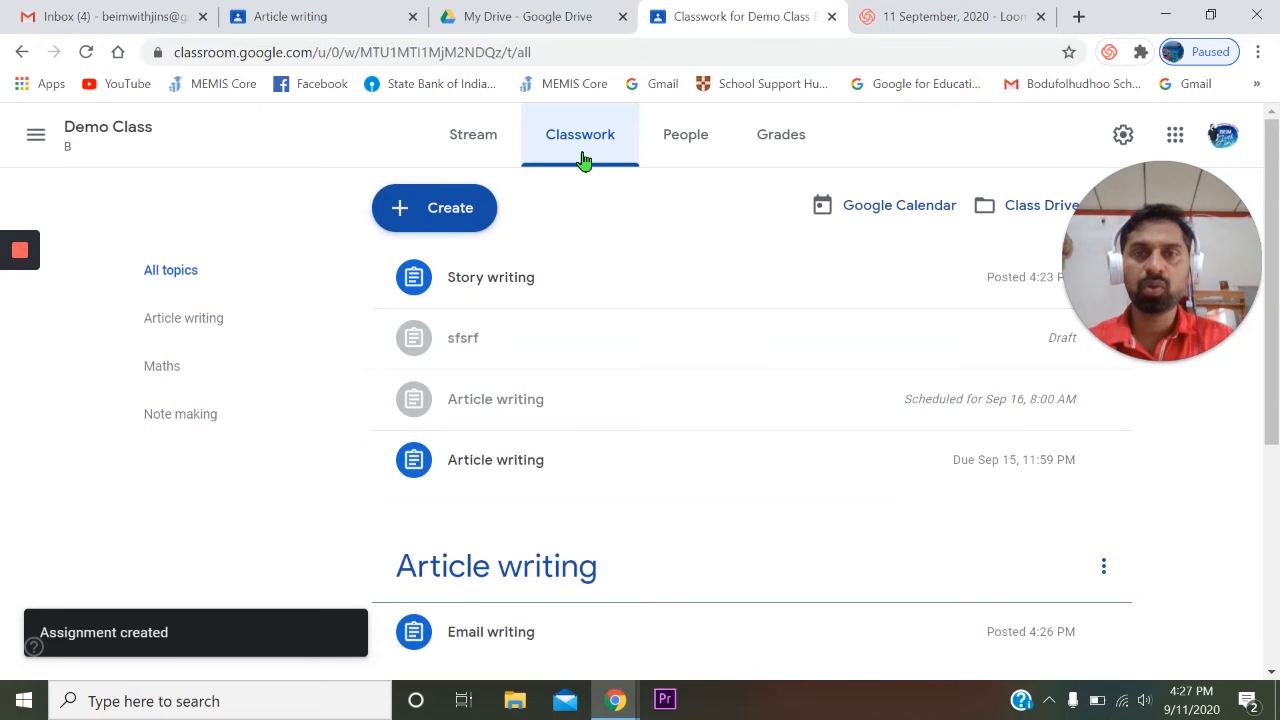
- Create a new material post titled "Story writing" for Demo Class B
click(466, 208)
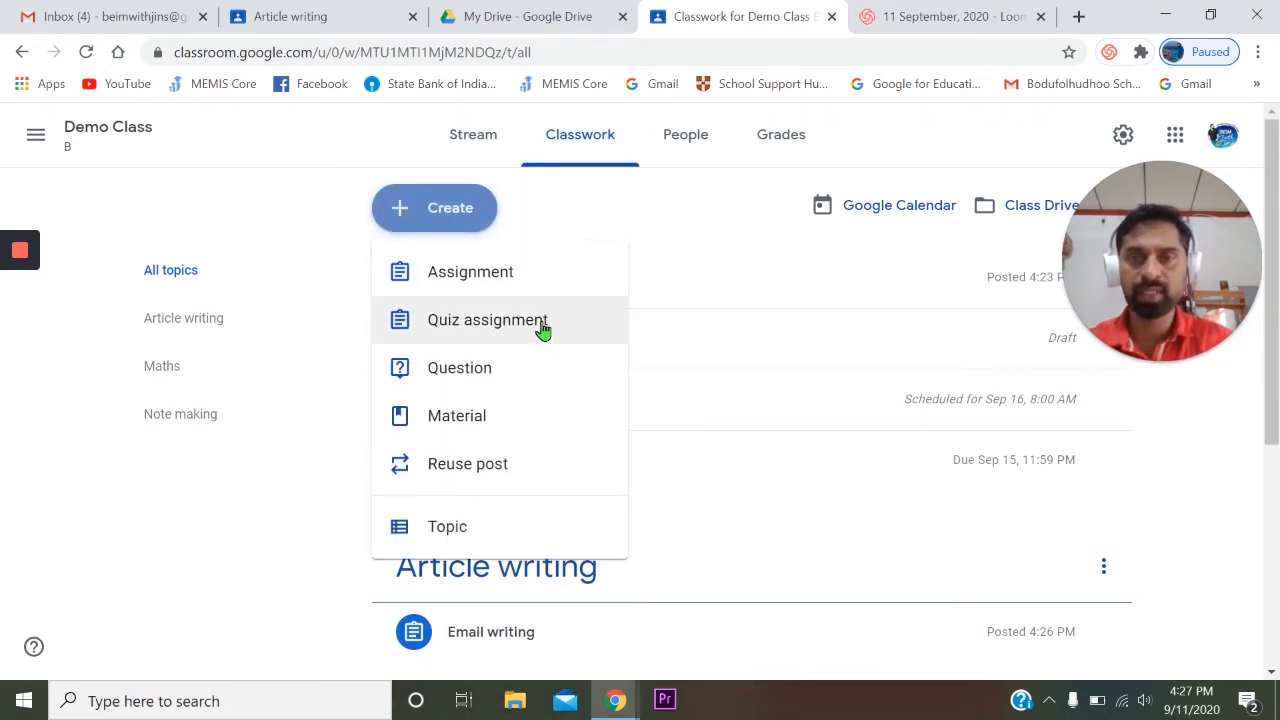
click(532, 418)
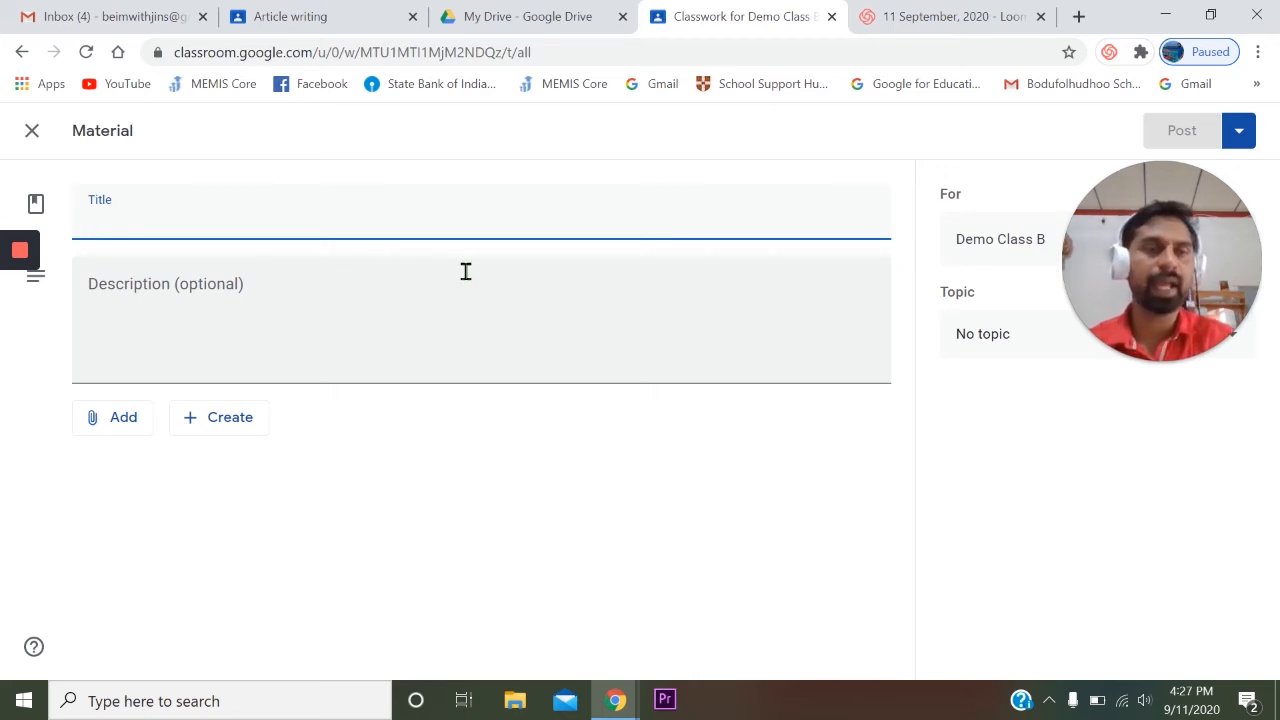
mouse_move(1181, 226)
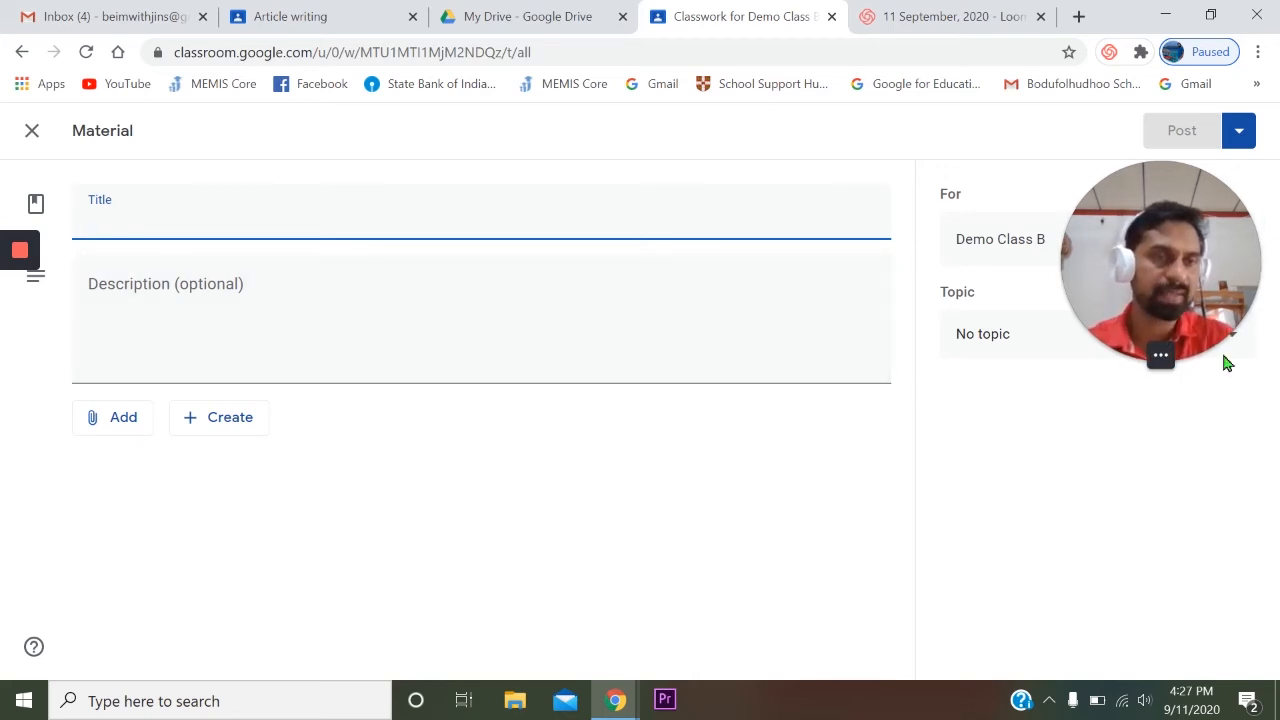
drag(1214, 217, 1215, 489)
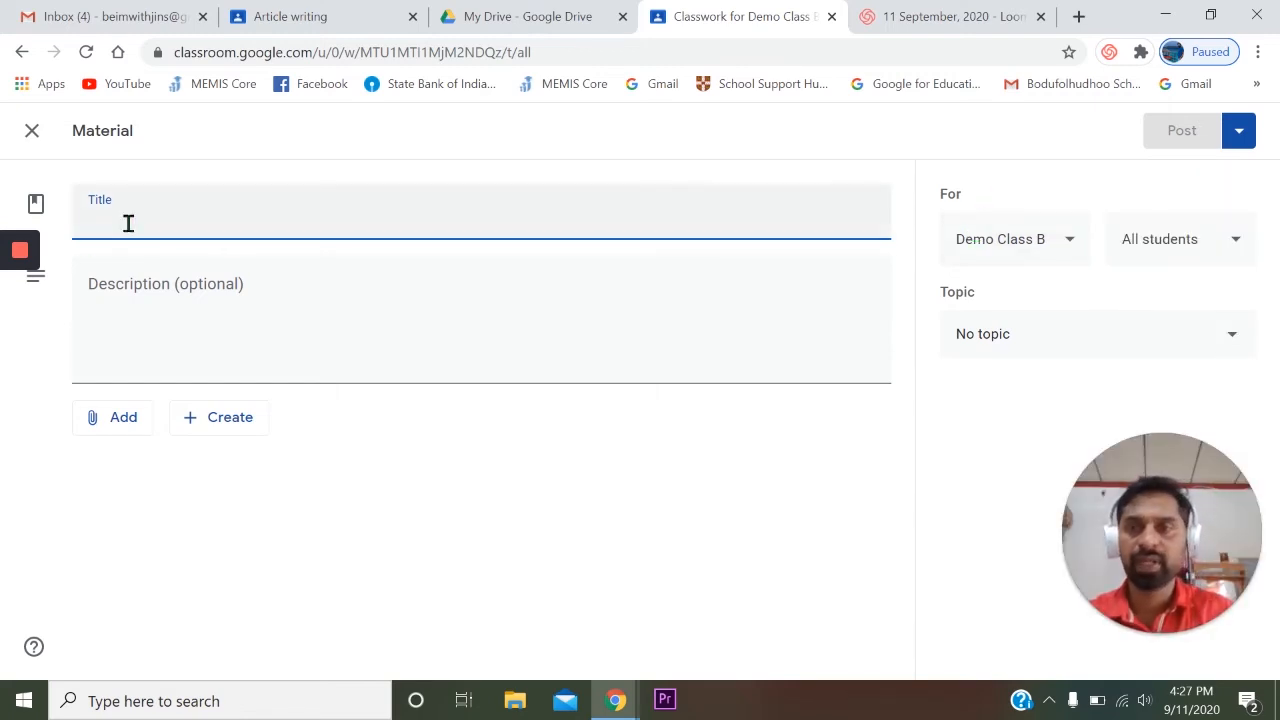
text(Story writing)
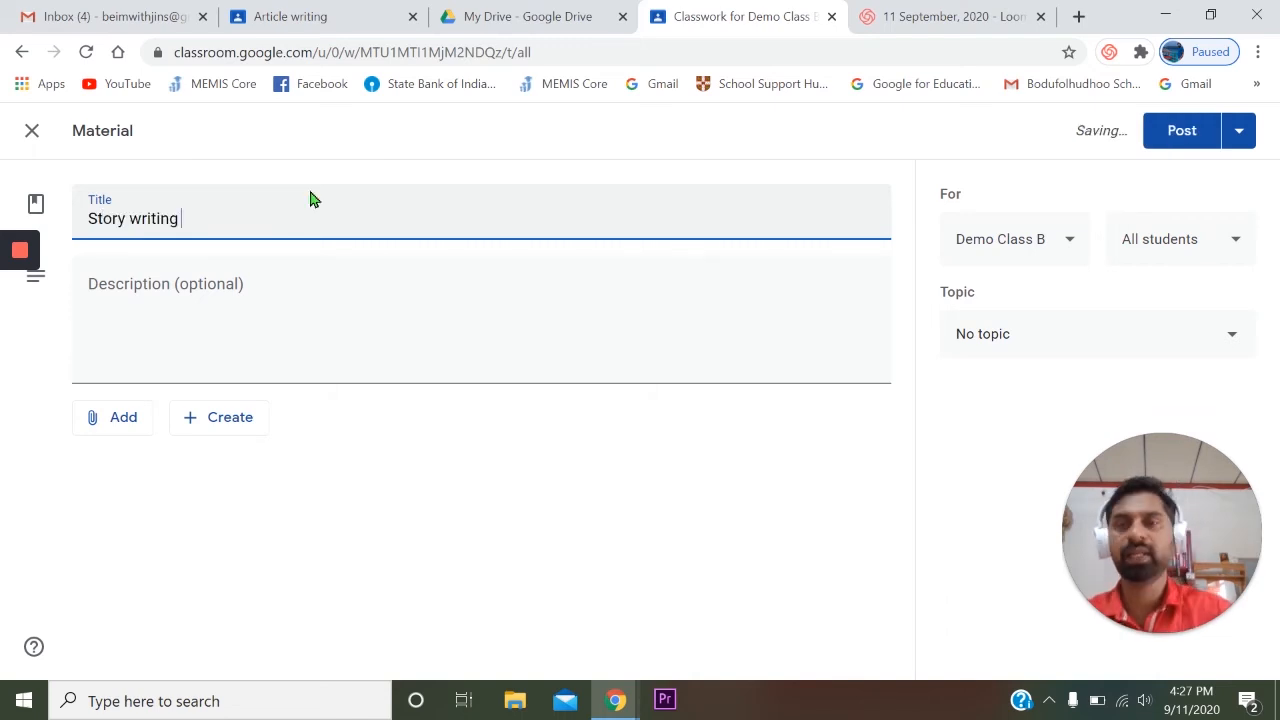
click(189, 277)
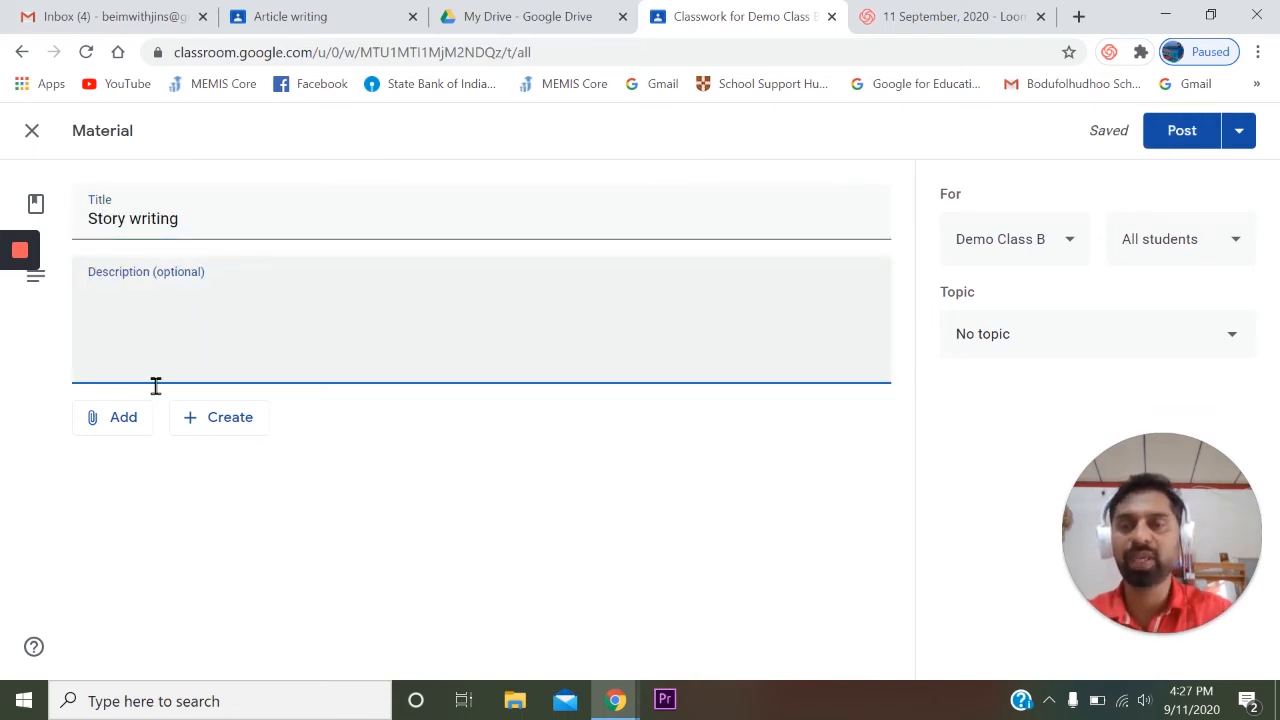
click(116, 424)
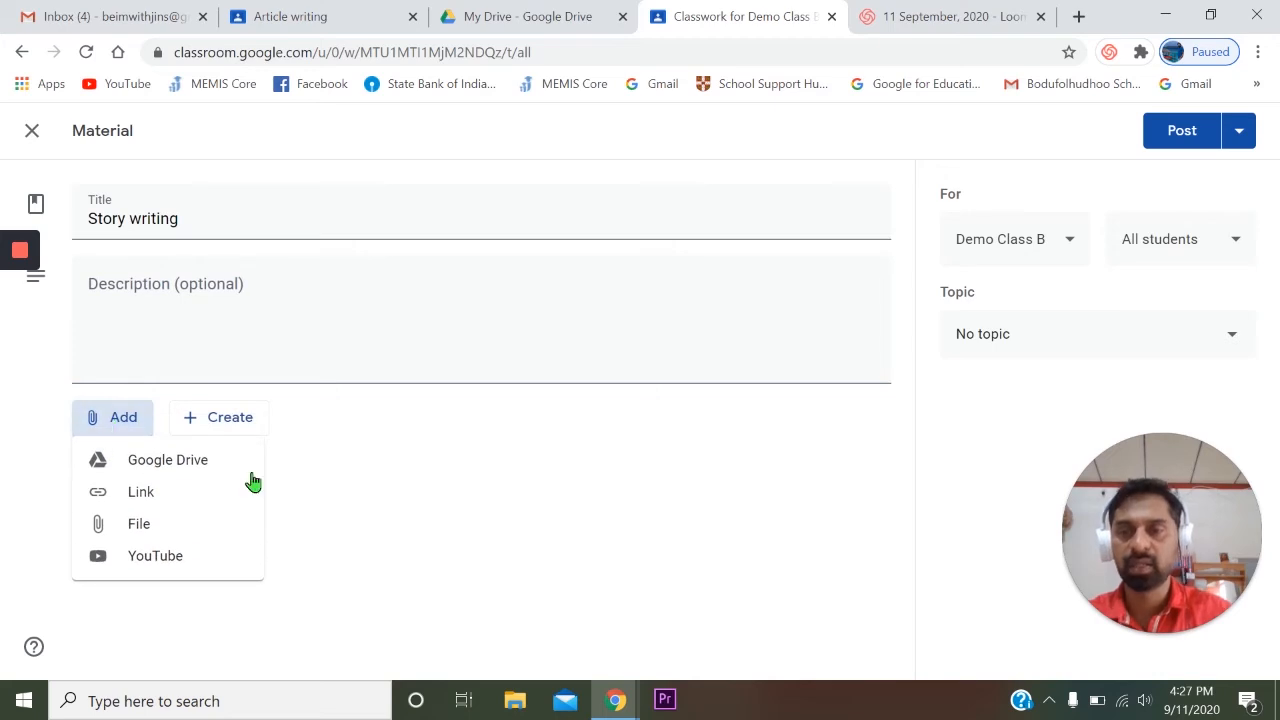
click(171, 459)
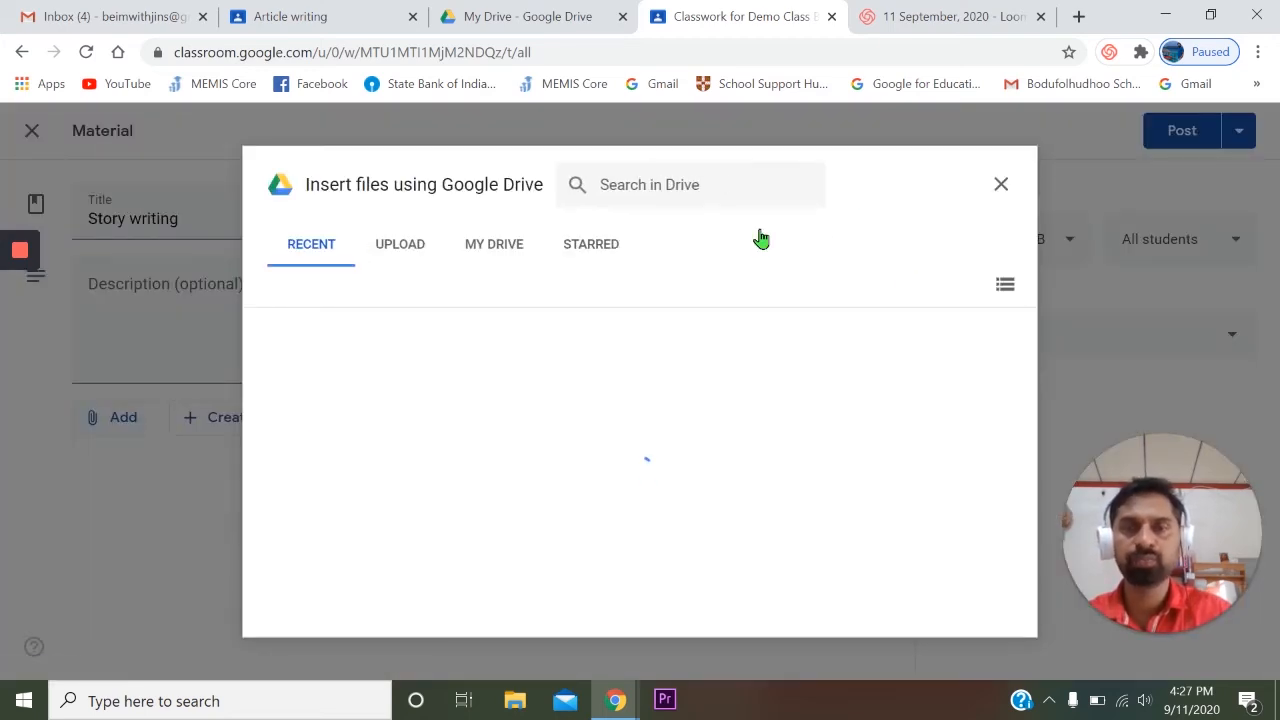
click(999, 186)
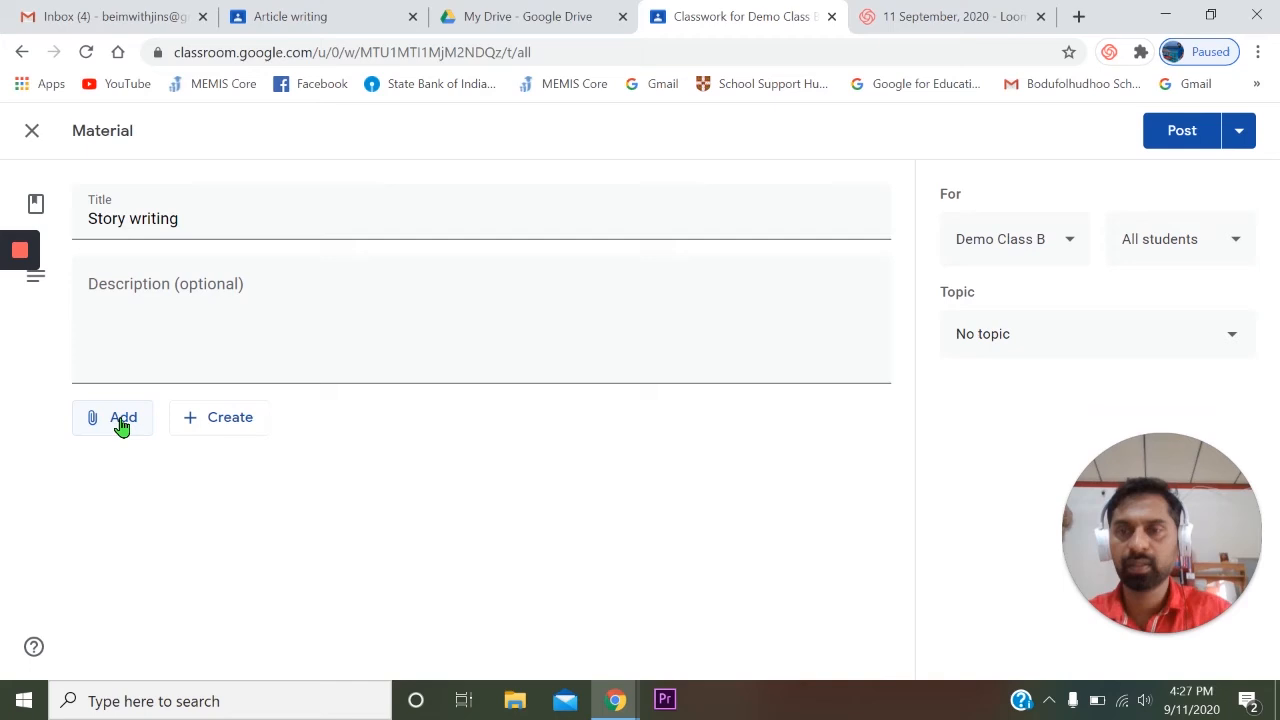
- Attach the YouTube video "Children's Story Sample Voice Over" to the "Story writing" material
click(121, 426)
click(145, 558)
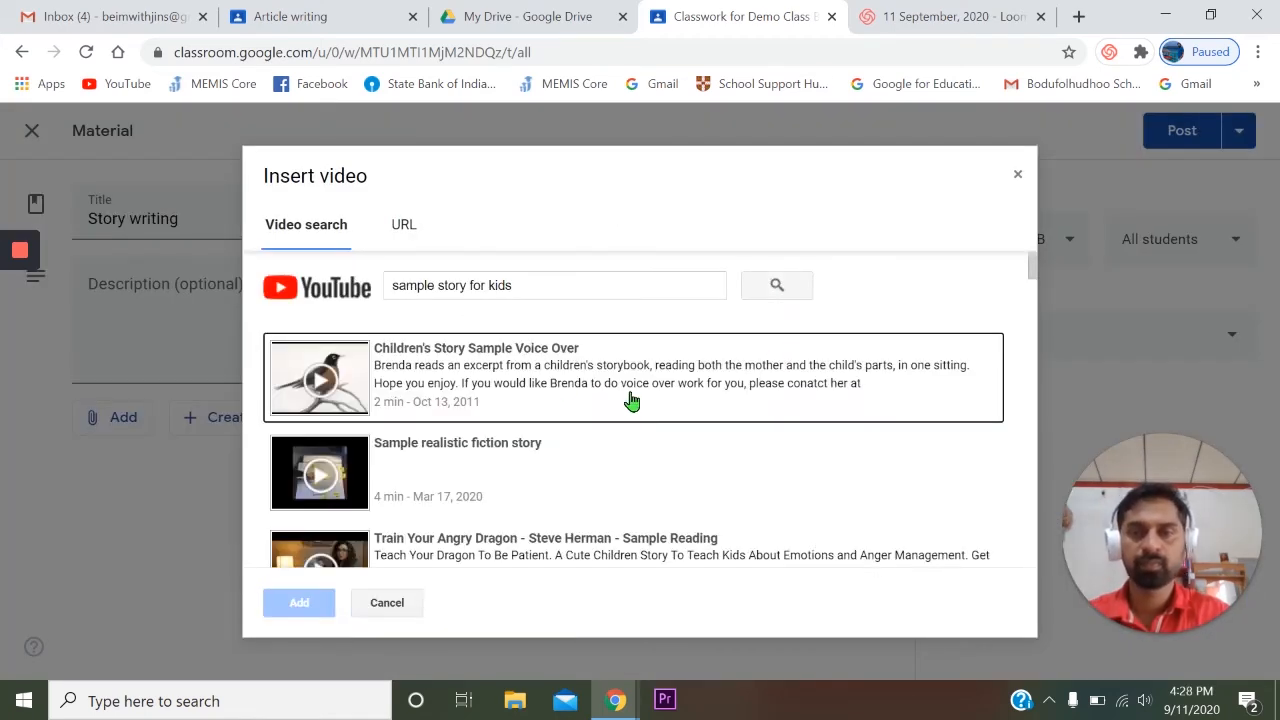
click(338, 372)
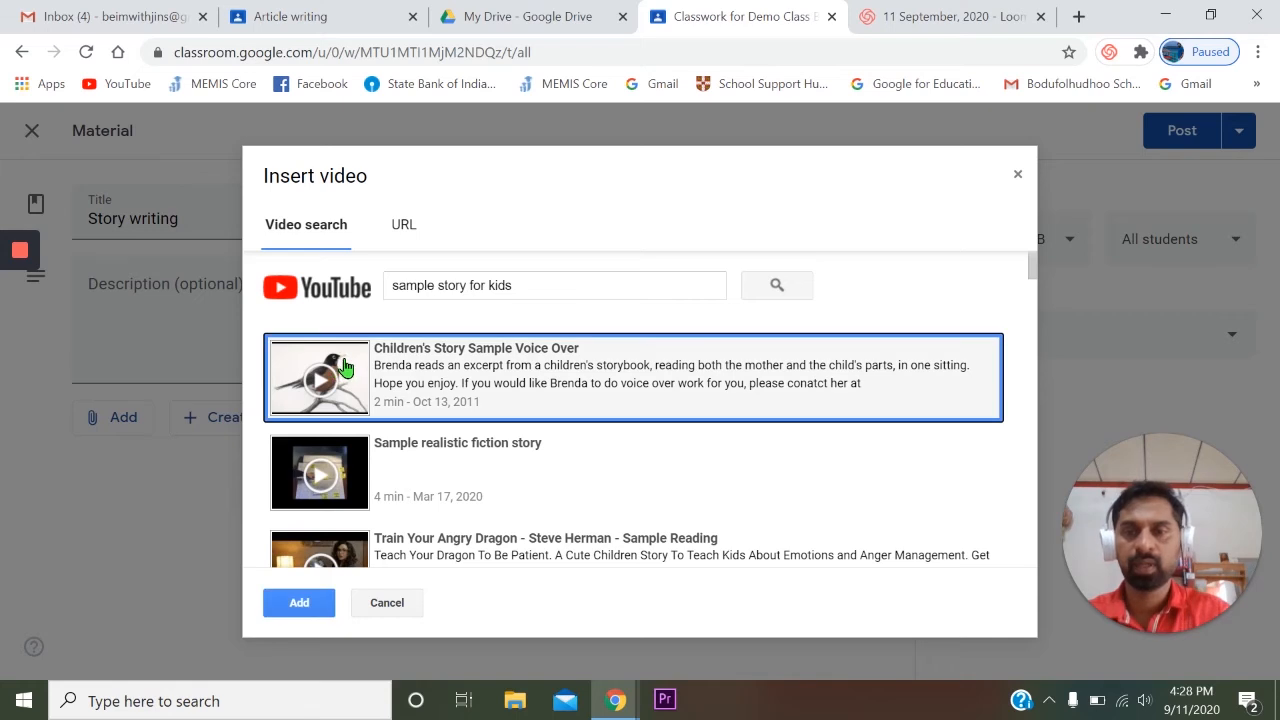
click(305, 601)
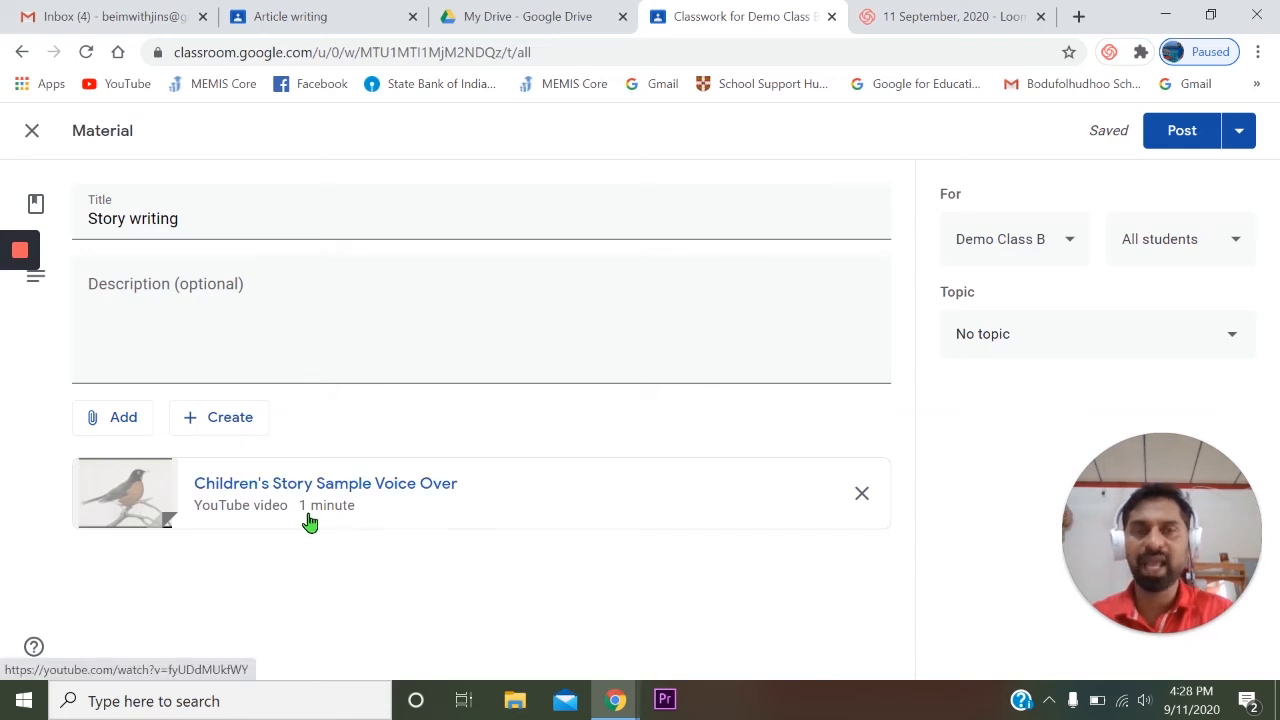
- Give the material a new topic named "Story writing" and post it to all students of Demo Class B
click(1073, 251)
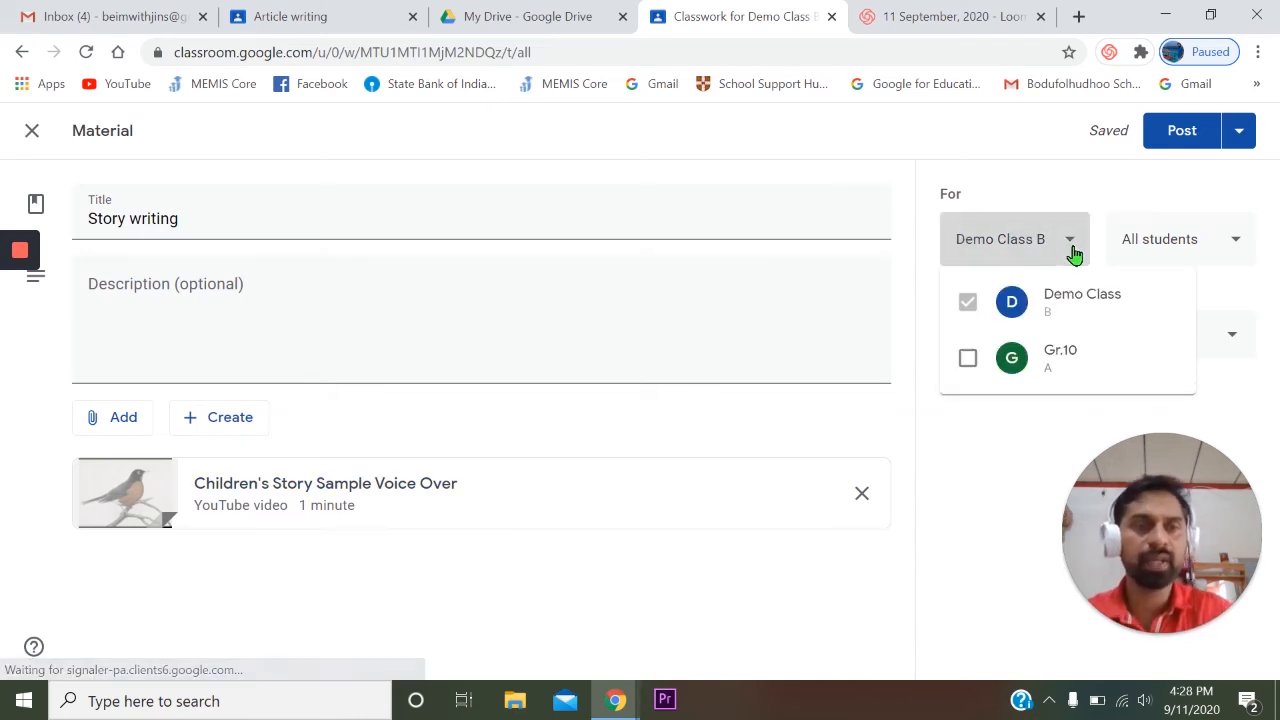
click(967, 463)
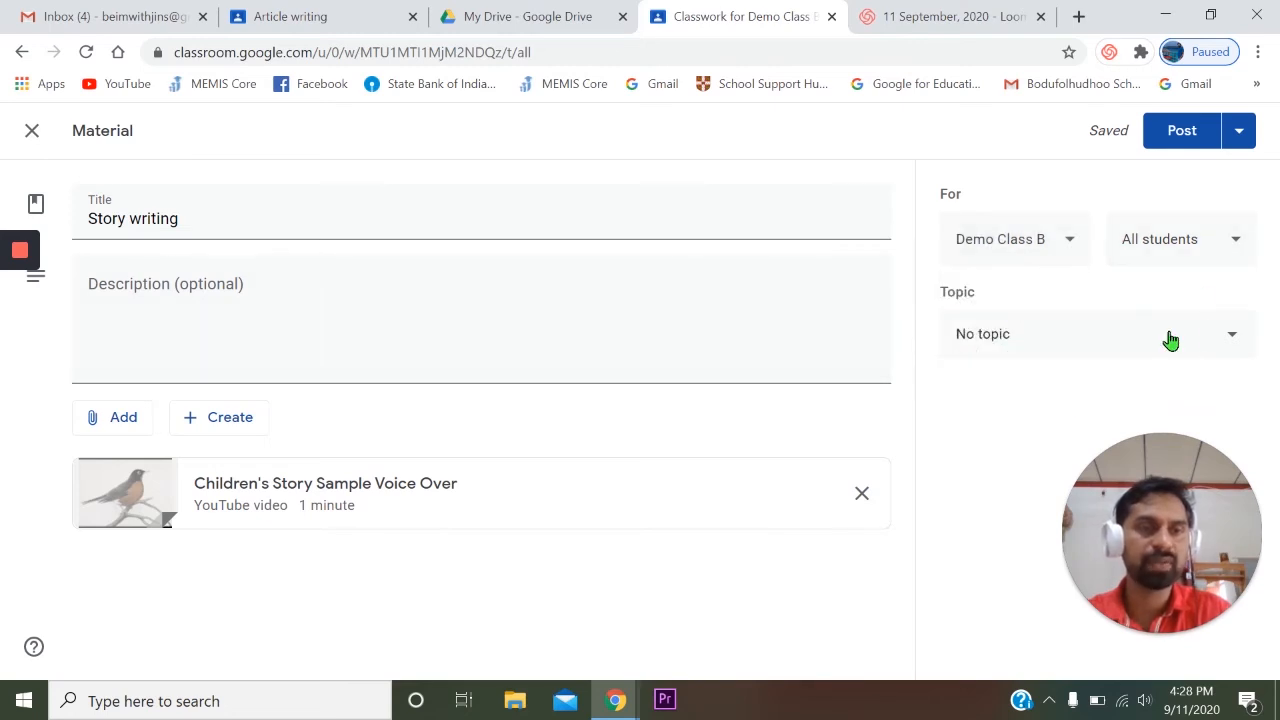
click(1214, 337)
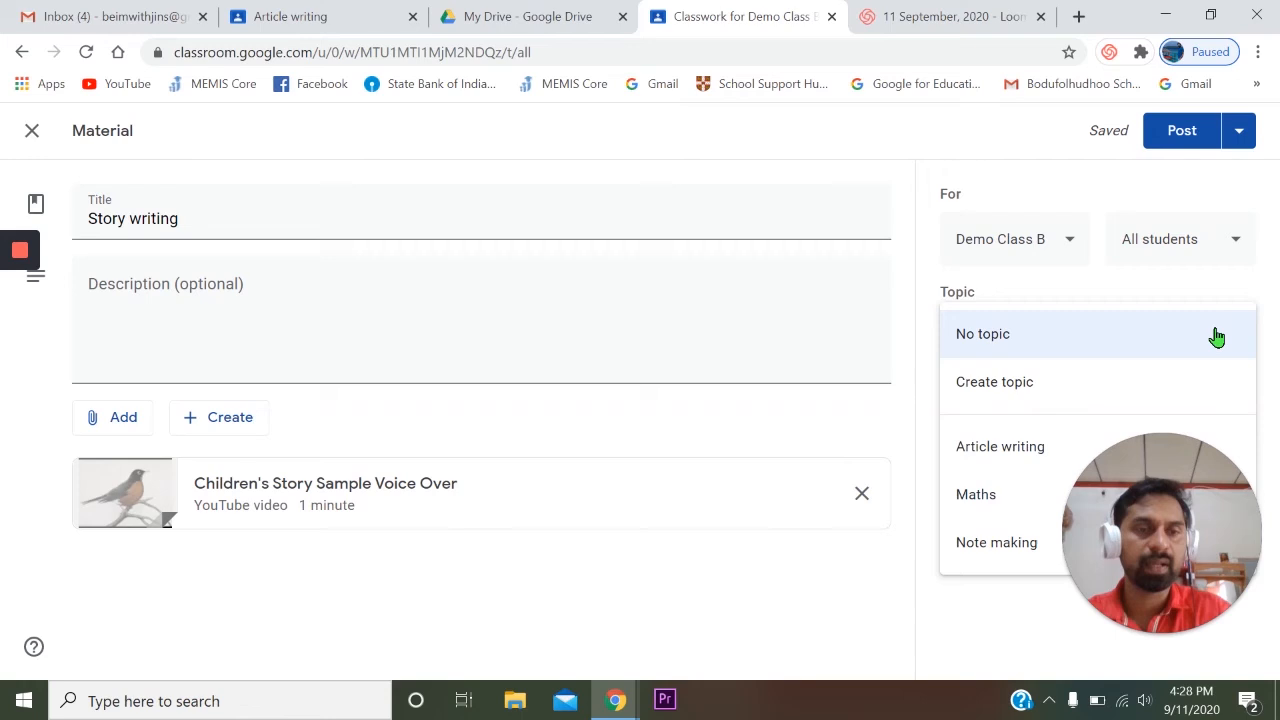
click(1037, 394)
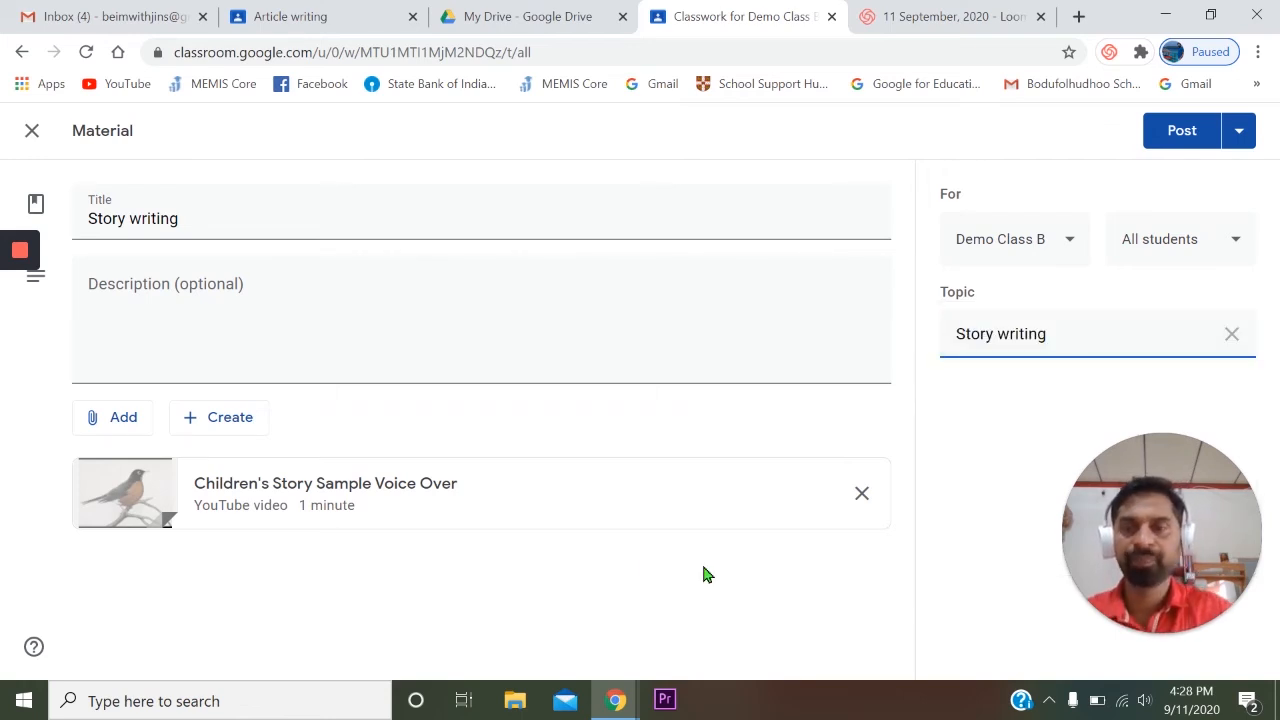
click(704, 574)
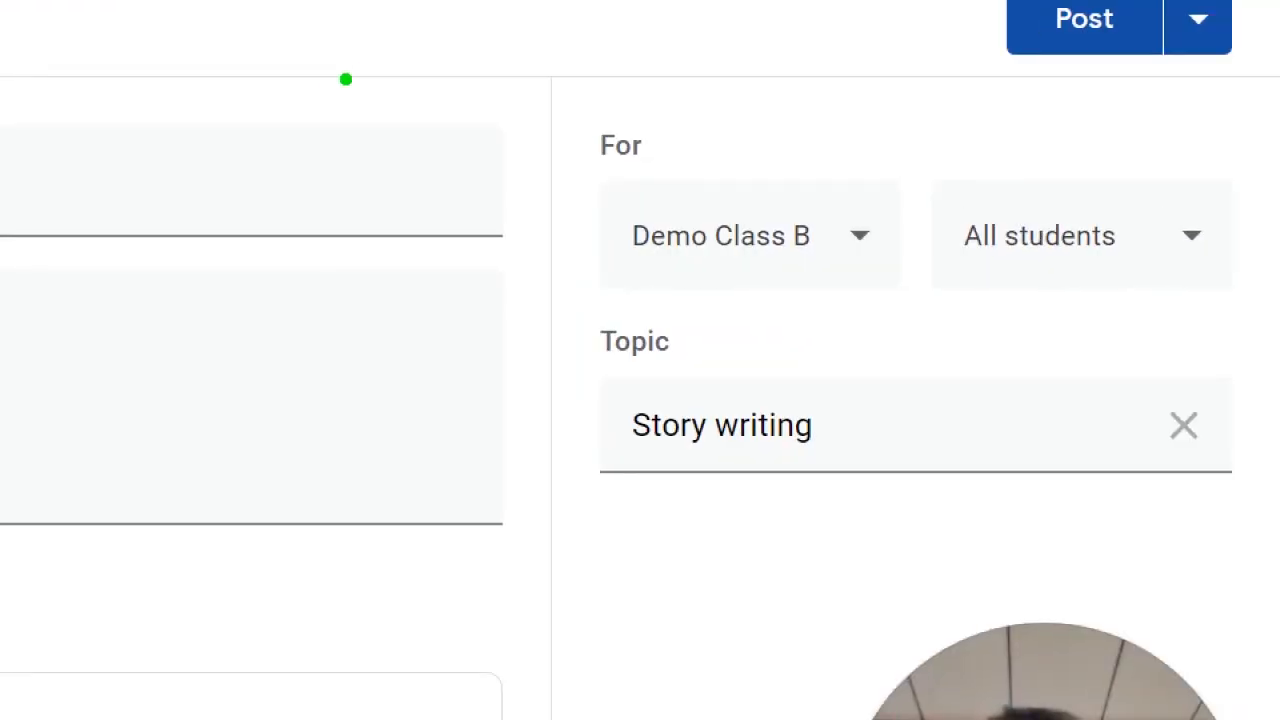
drag(554, 99, 1265, 518)
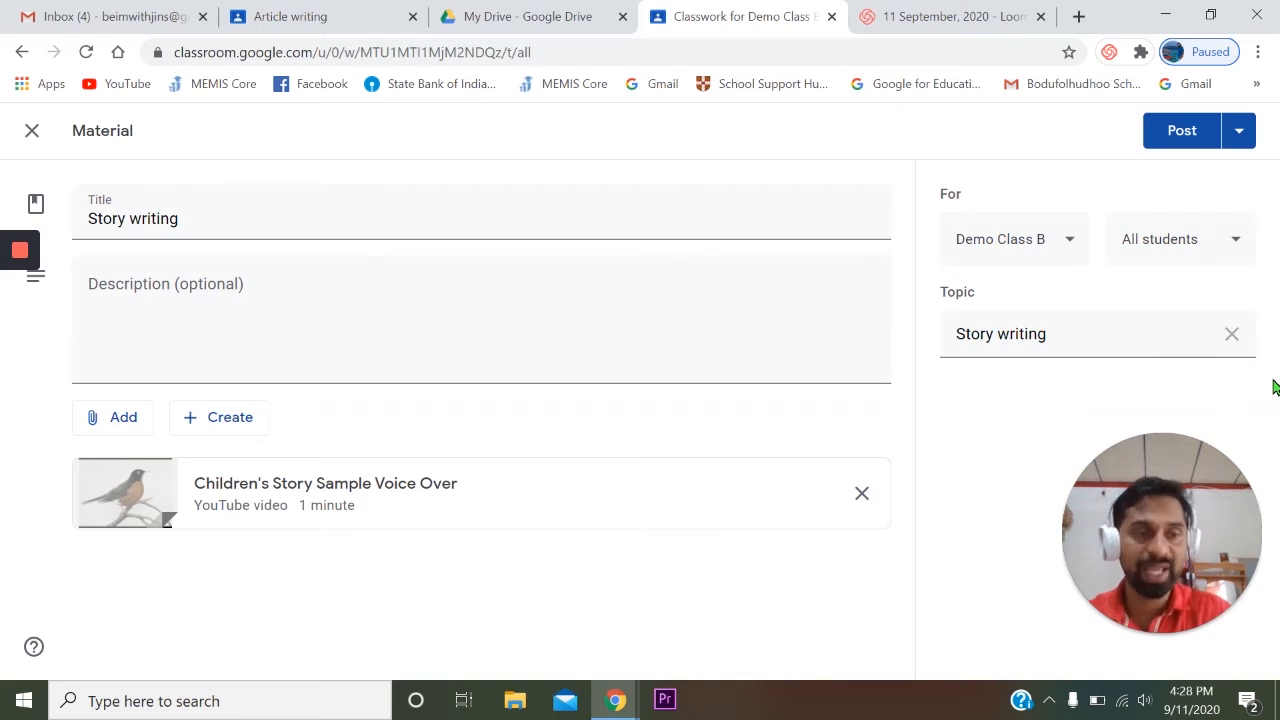
click(1241, 134)
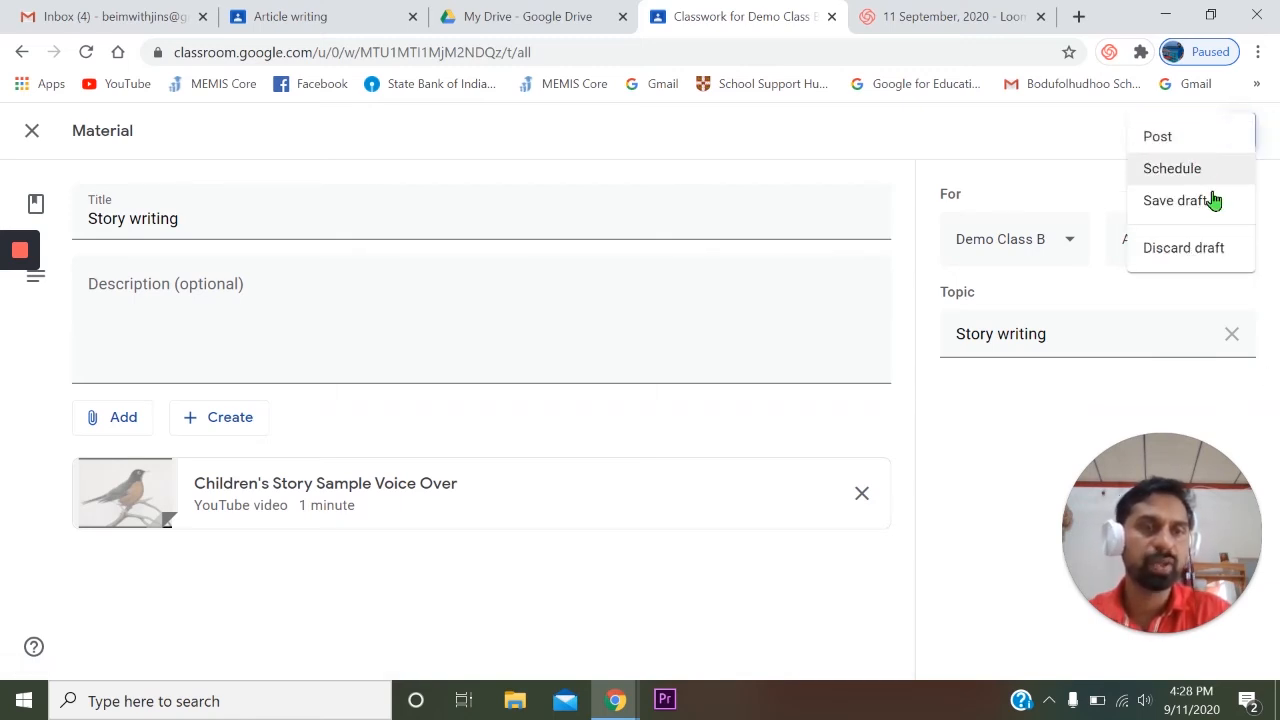
click(1048, 180)
click(1168, 138)
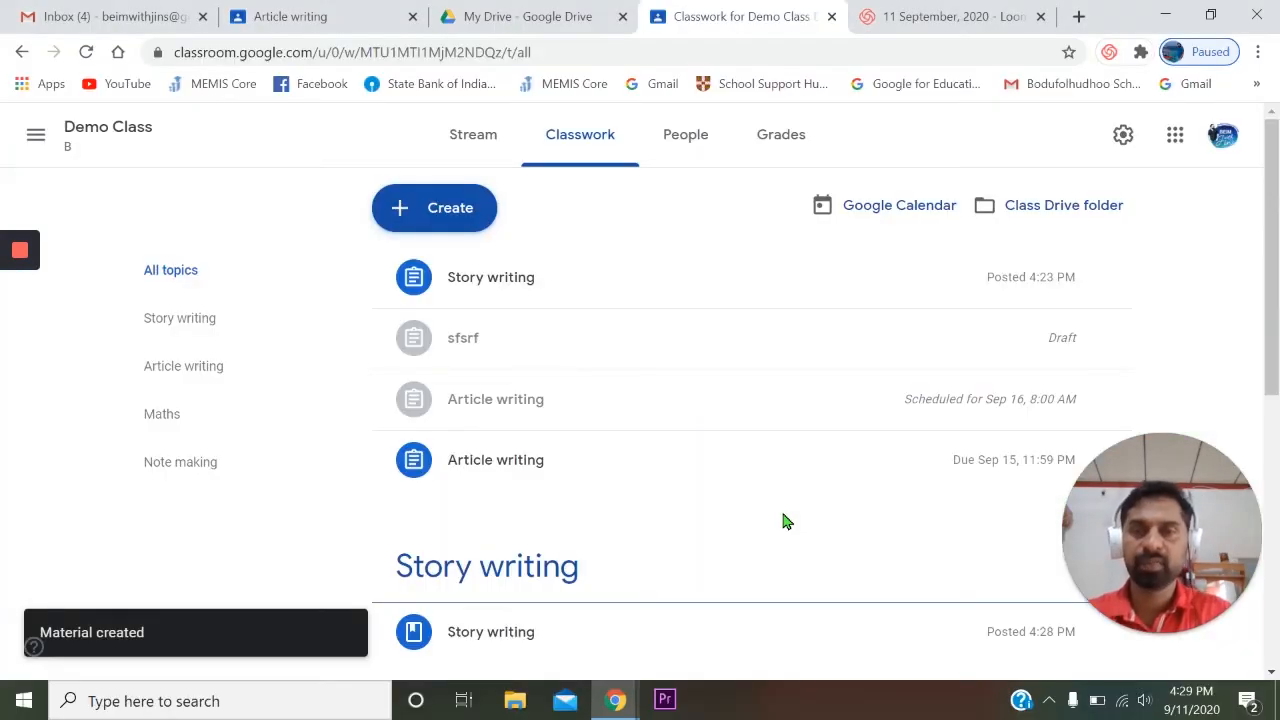
- Open the class's list of people and check the email option for the enrolled student
click(695, 145)
scroll(814, 390, down, 1)
click(977, 629)
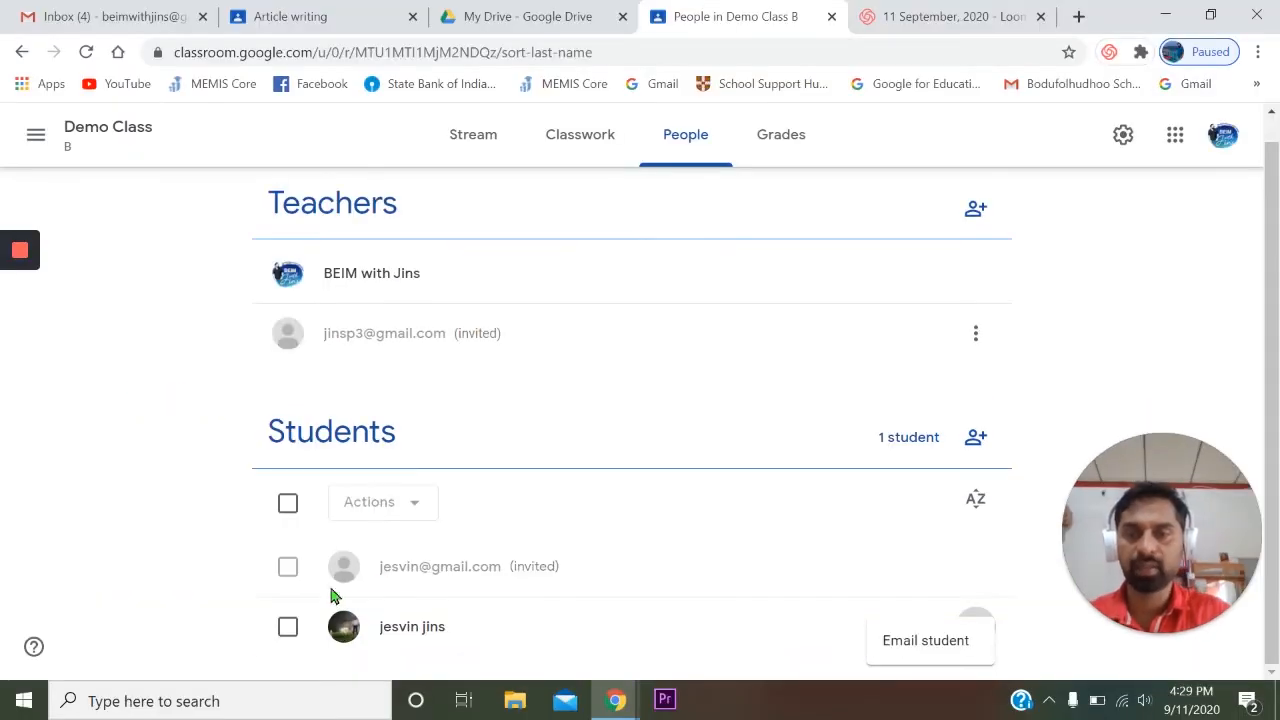
- Select the enrolled student in the class list and start an email to that student
click(288, 627)
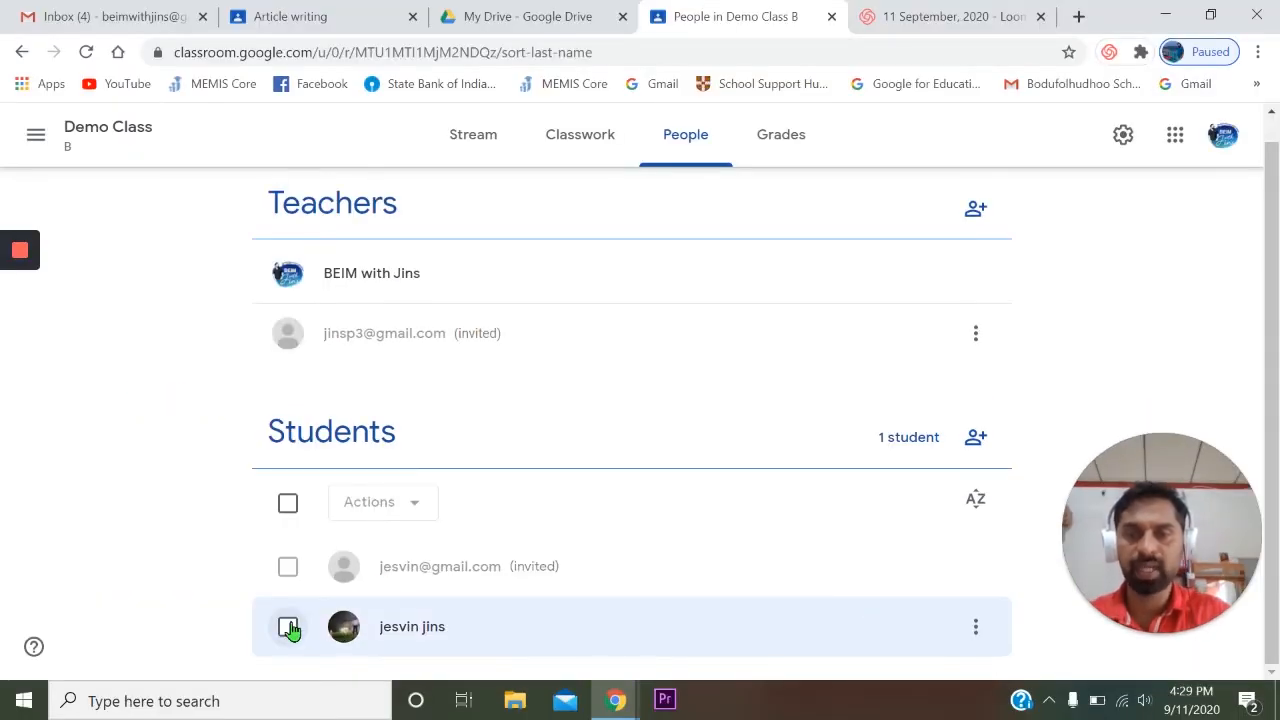
click(288, 627)
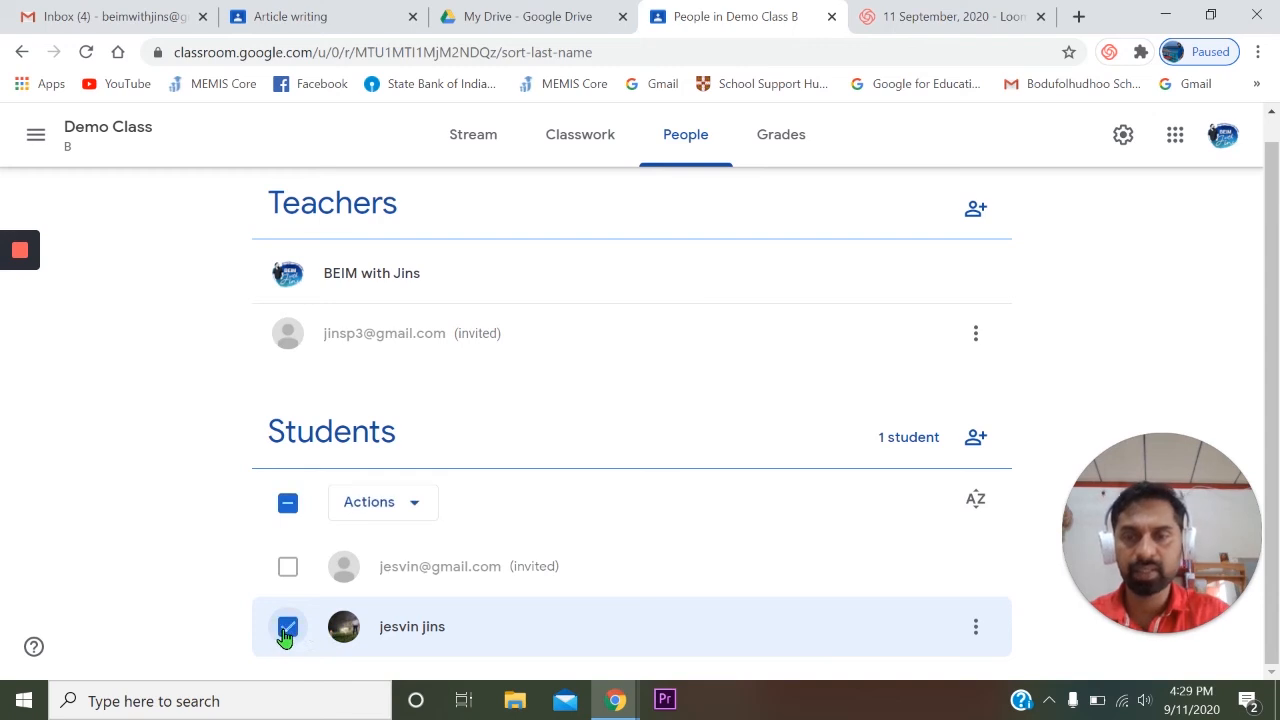
click(413, 512)
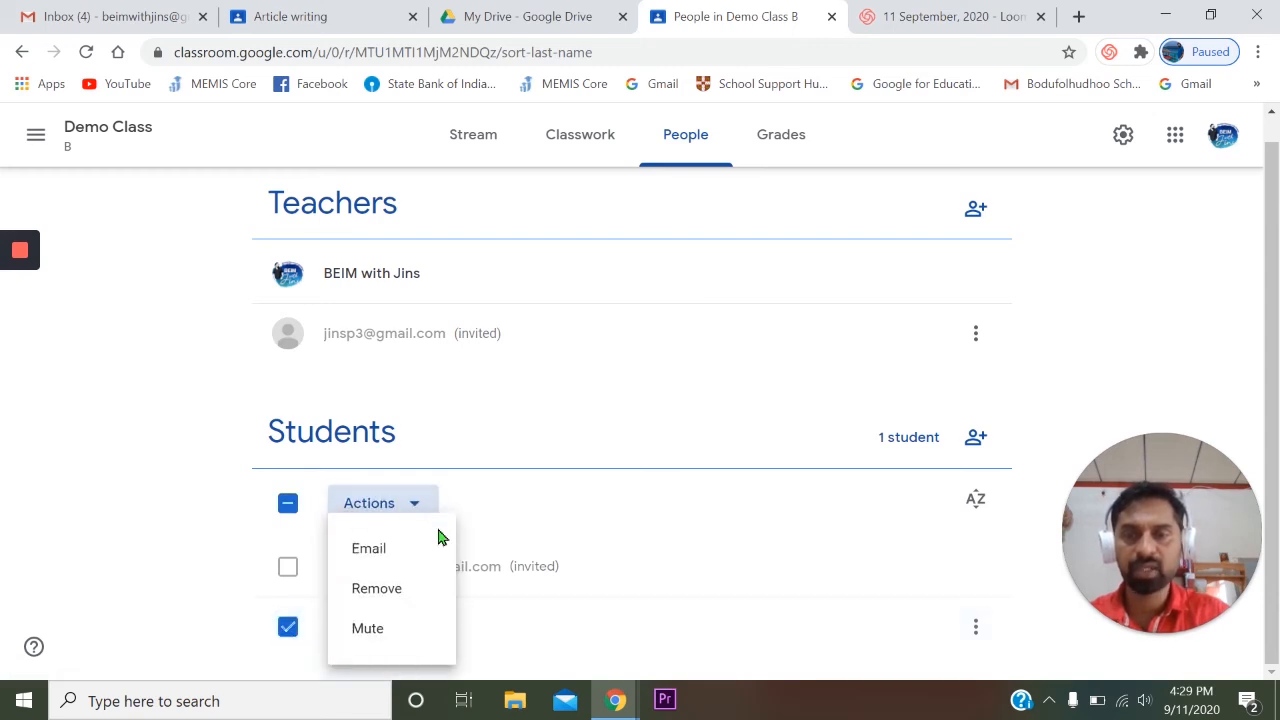
click(396, 550)
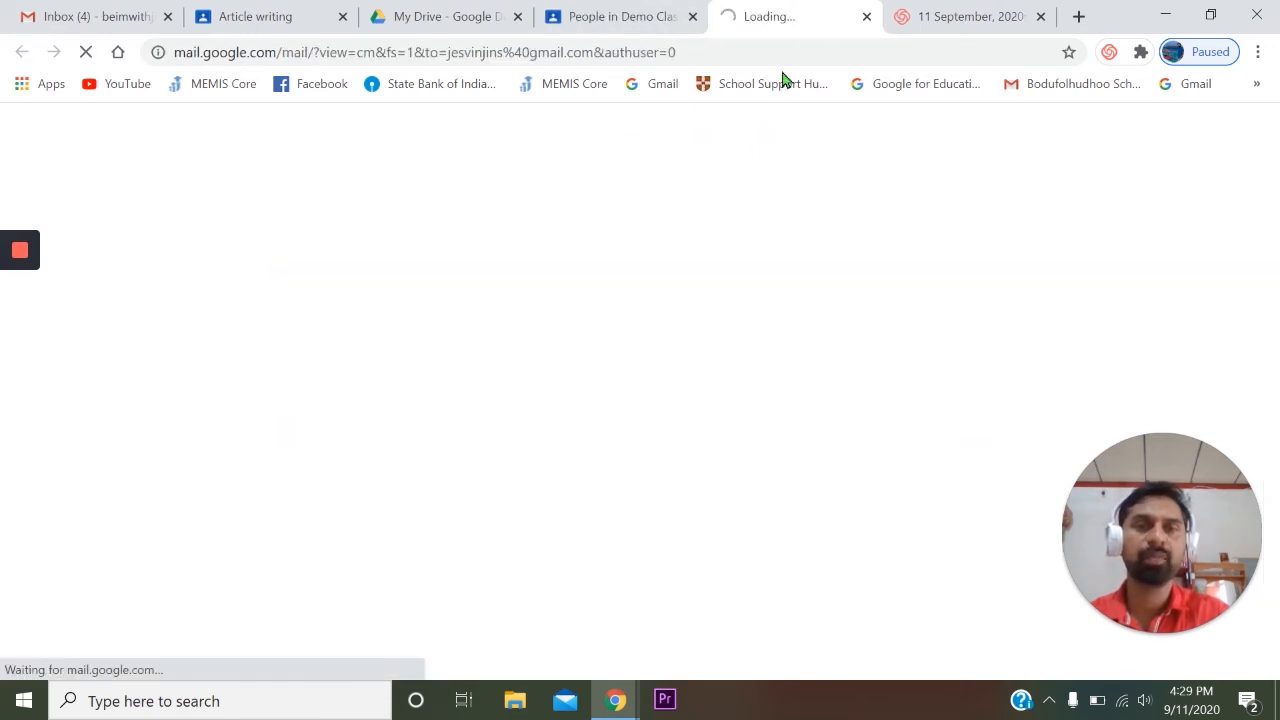
click(866, 17)
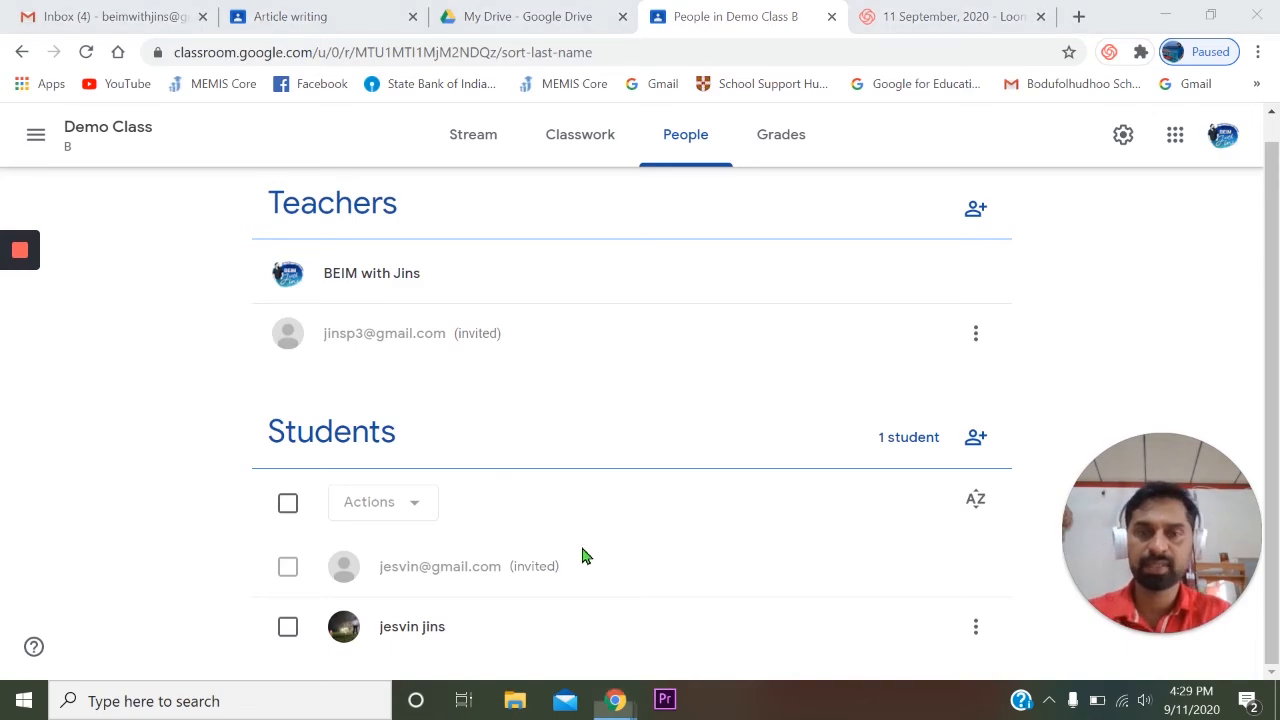
key(alt+Tab)
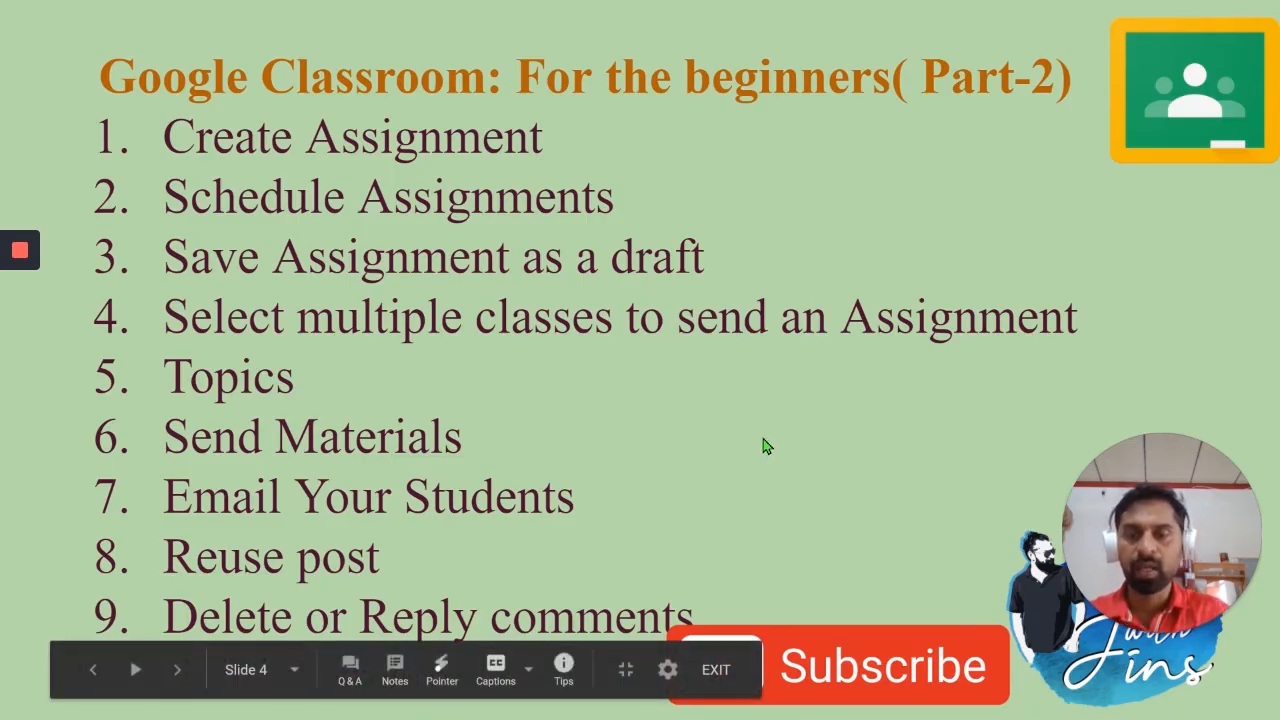
key(alt+Tab)
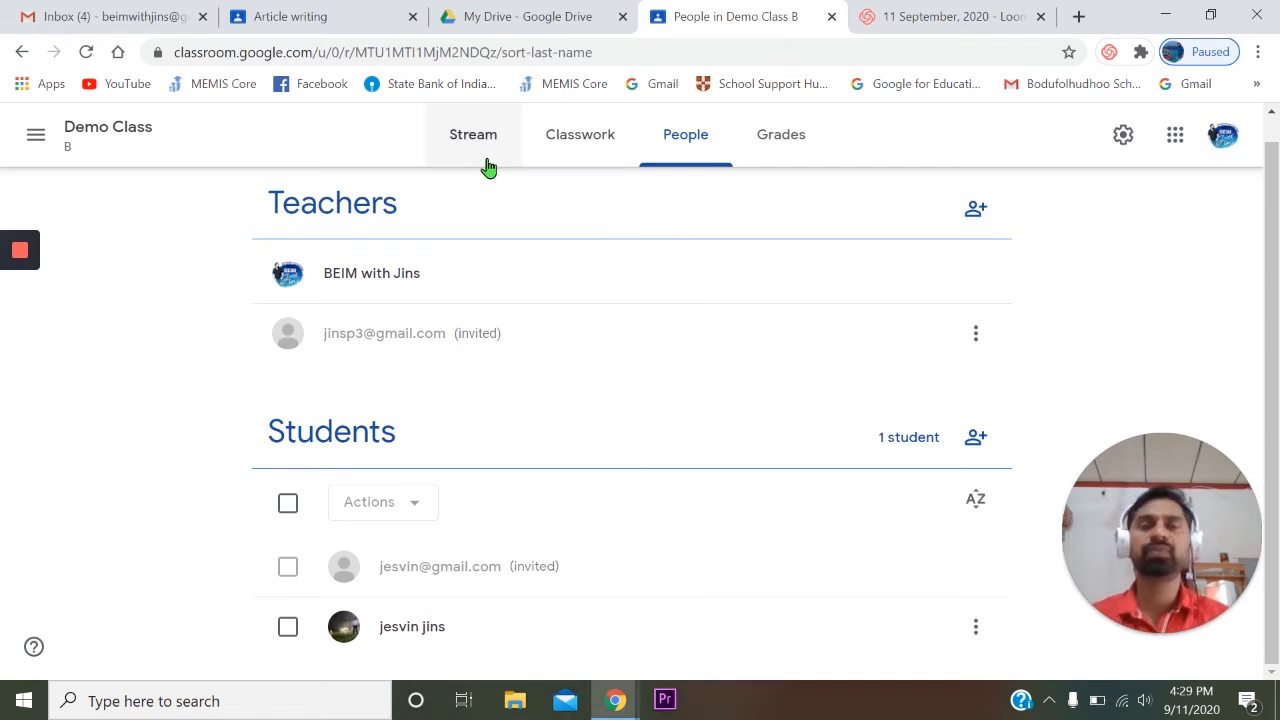
- Reuse the "Film review" post from the Gr.10 class as a new Demo Class assignment, without creating new attachment copies
click(574, 138)
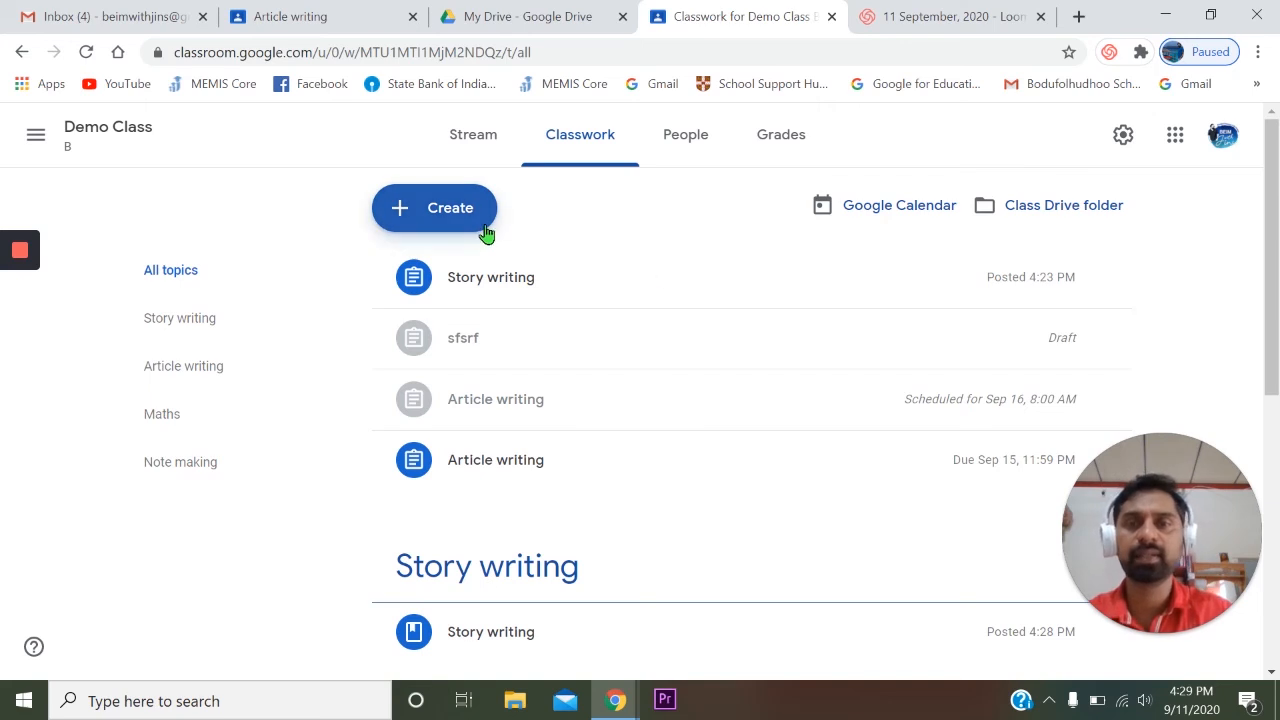
click(448, 214)
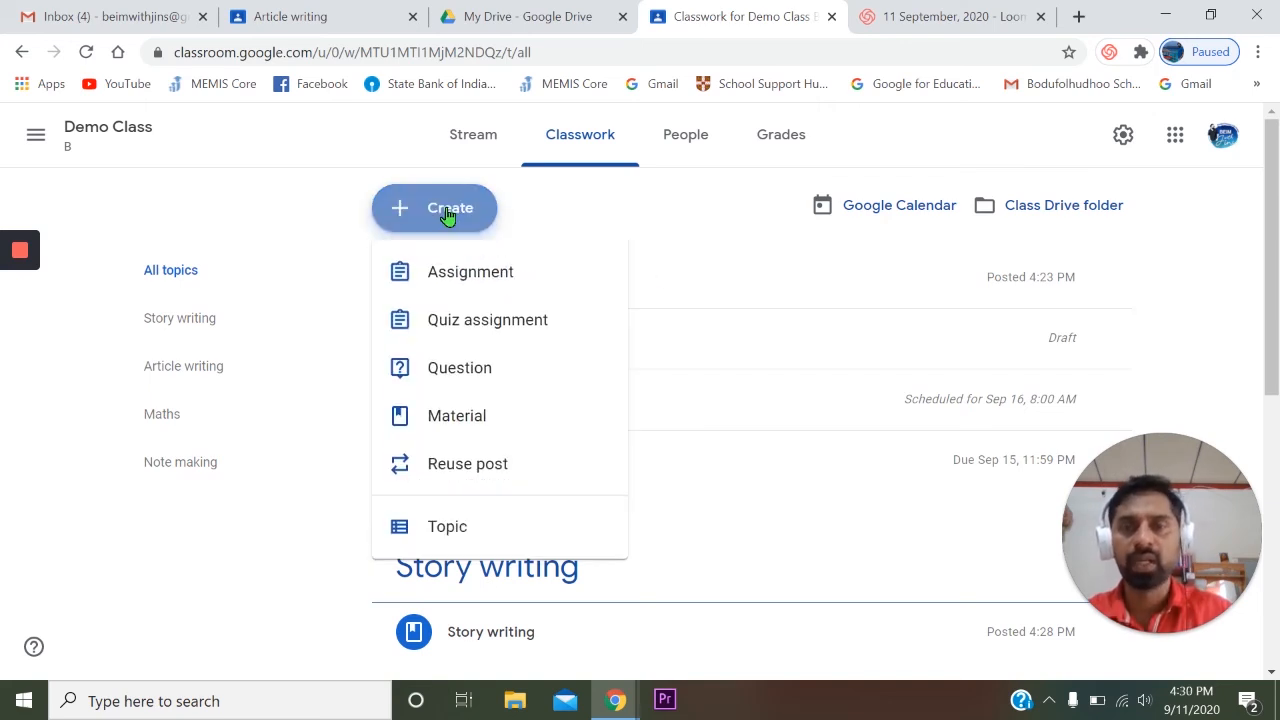
click(470, 467)
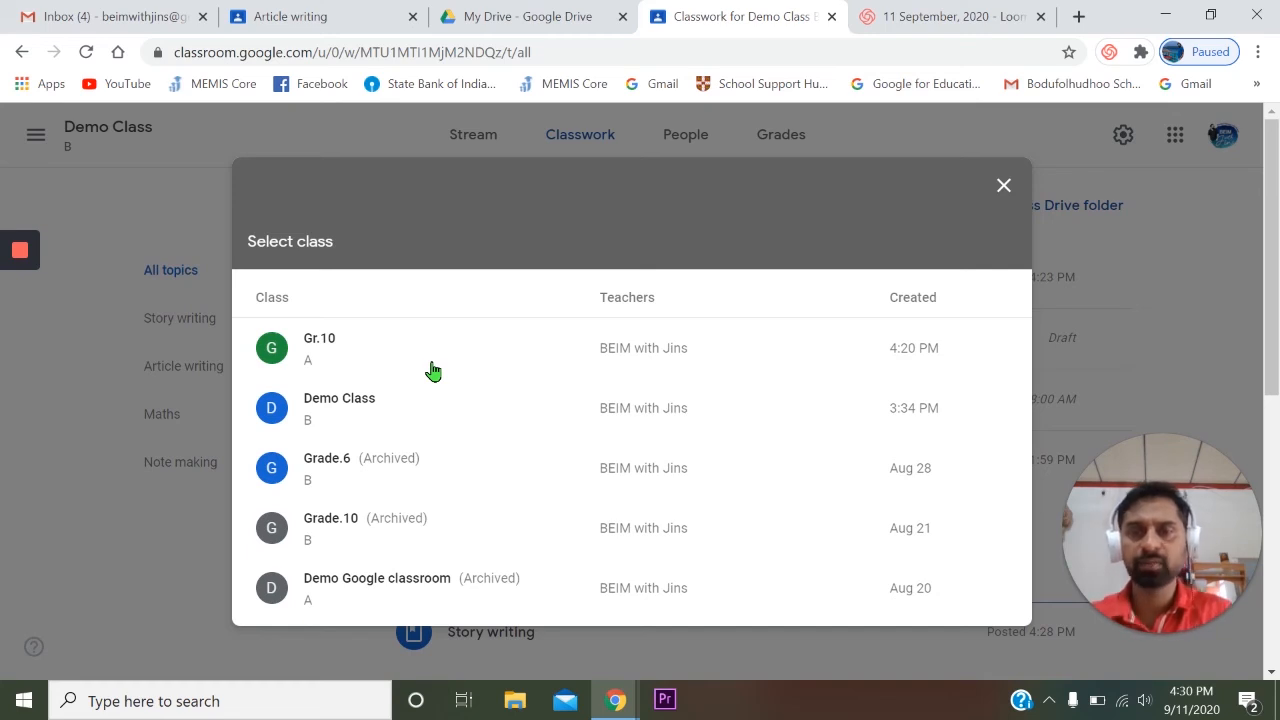
click(355, 341)
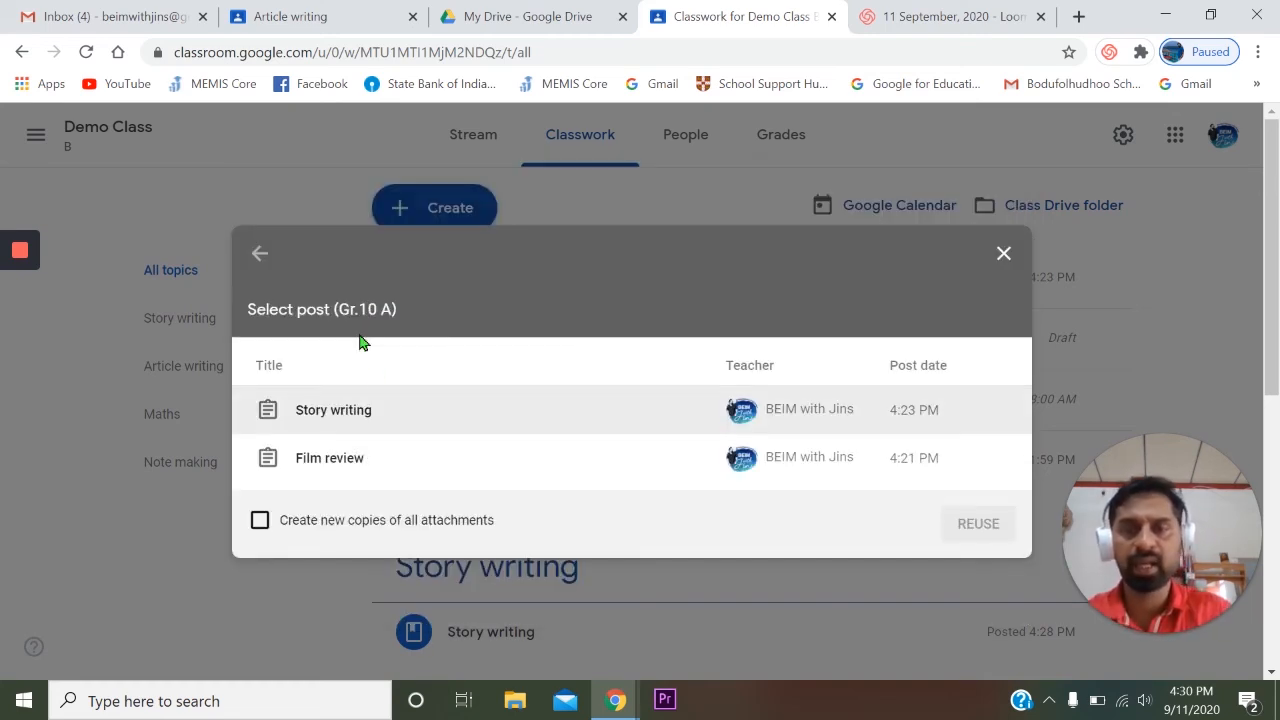
click(296, 461)
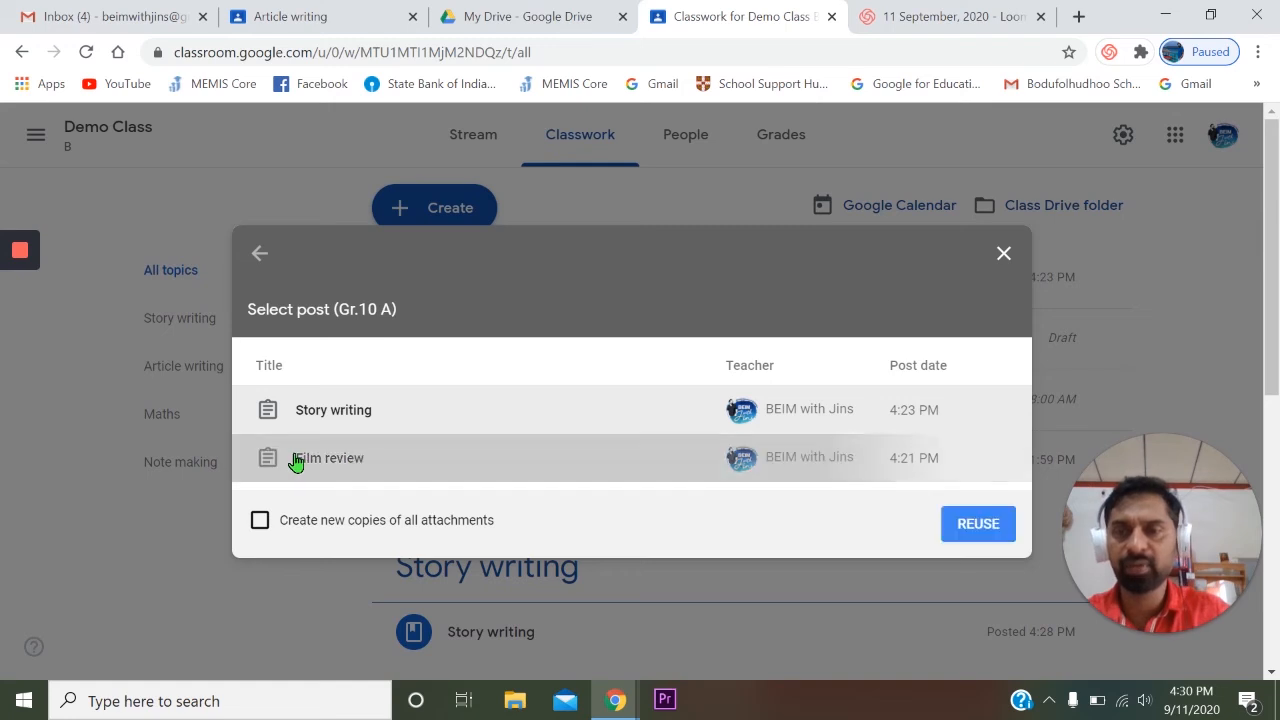
click(978, 530)
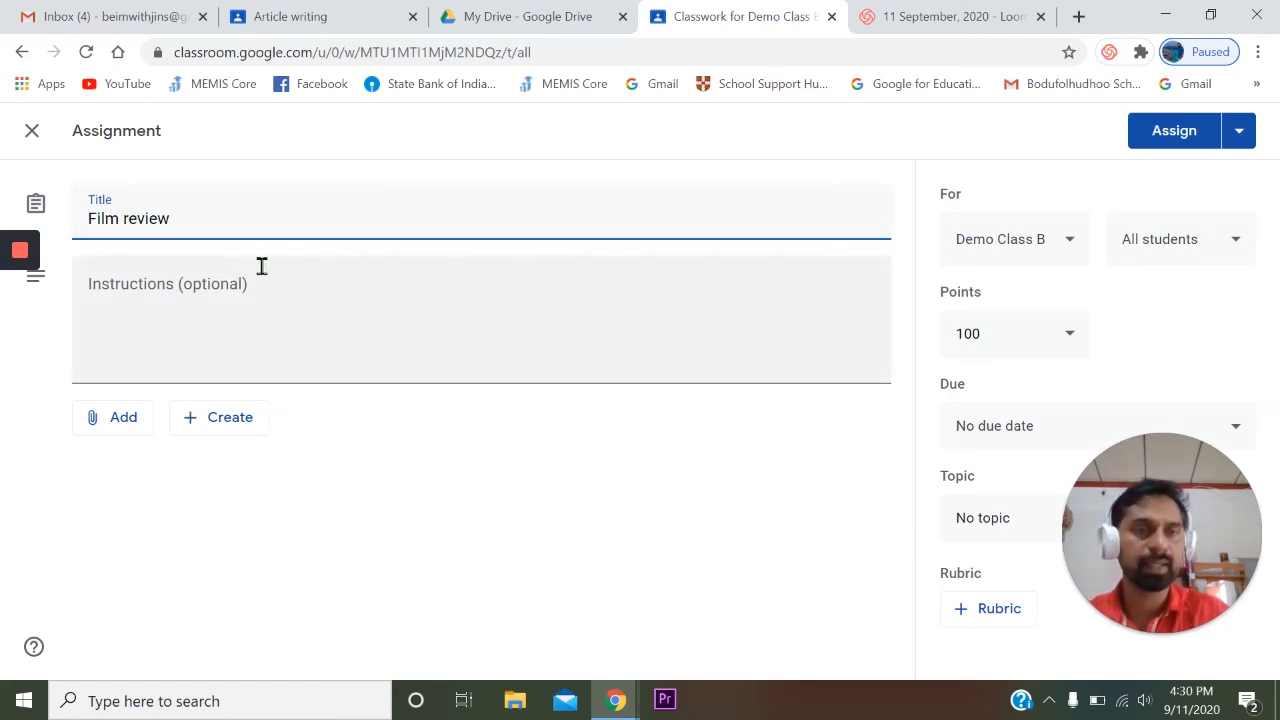
- Set the Film review assignment's points to 10 and assign it to all students of Demo Class B
click(1005, 333)
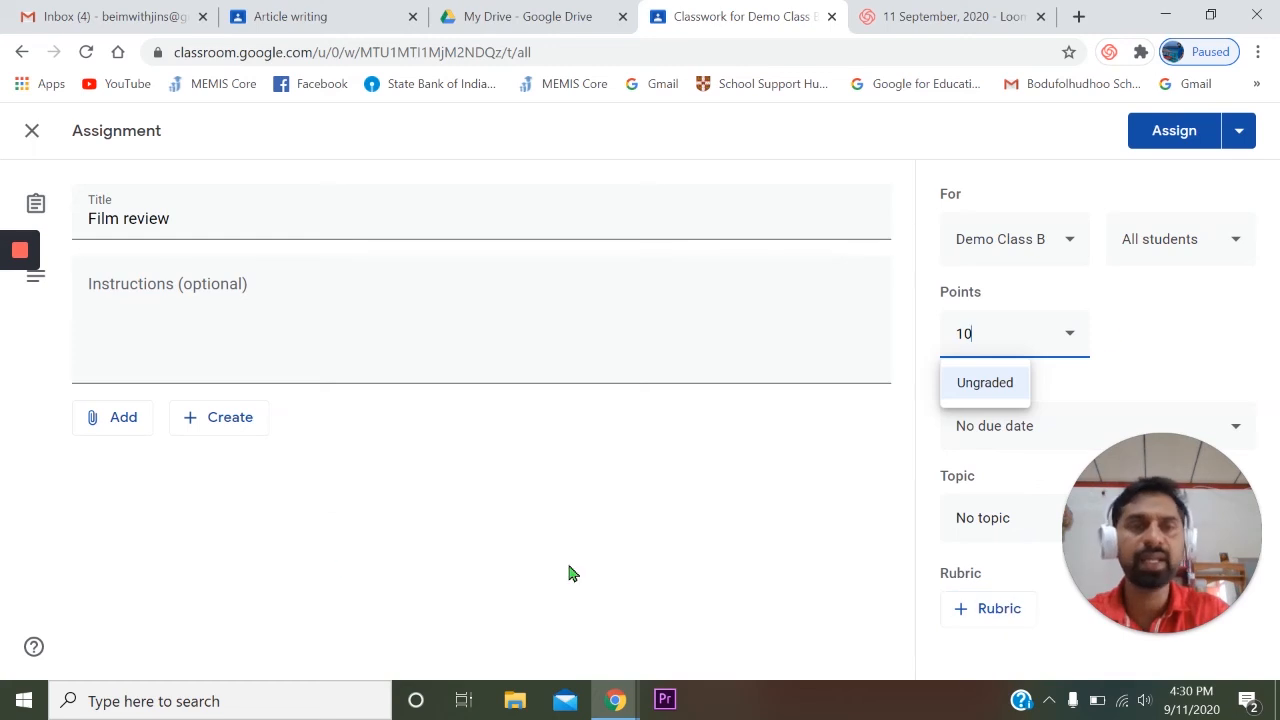
click(1174, 131)
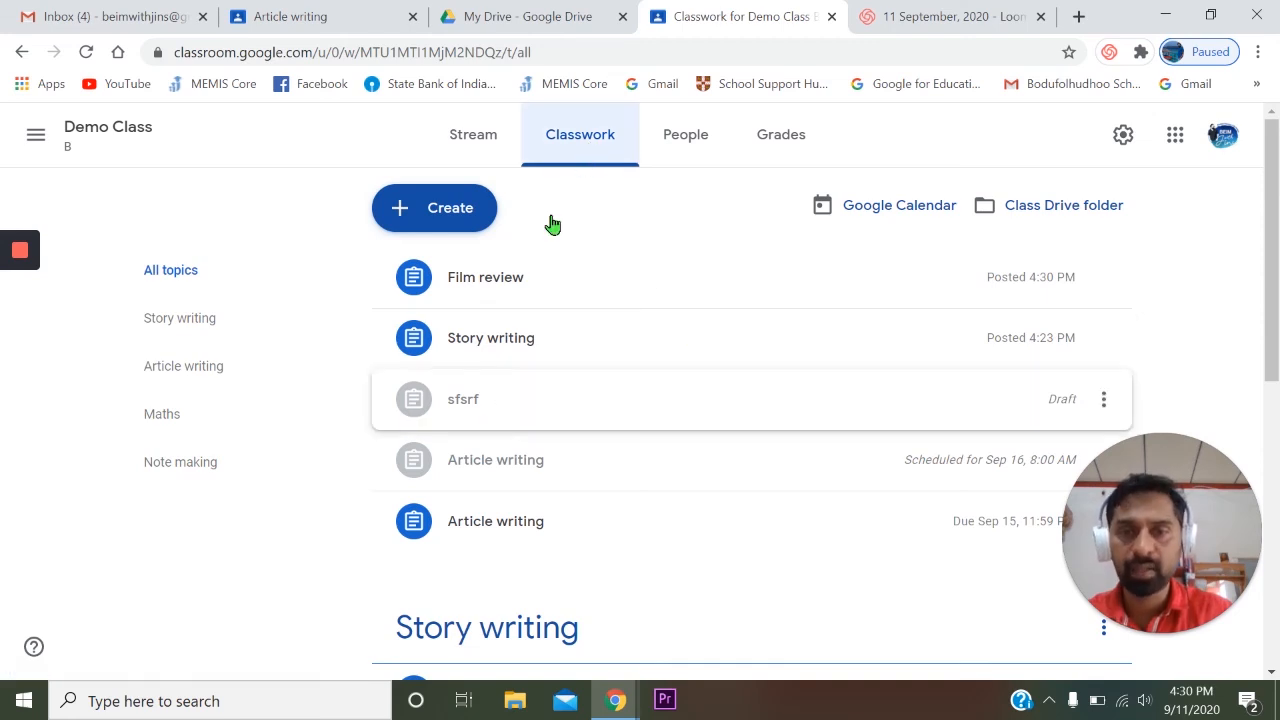
click(457, 208)
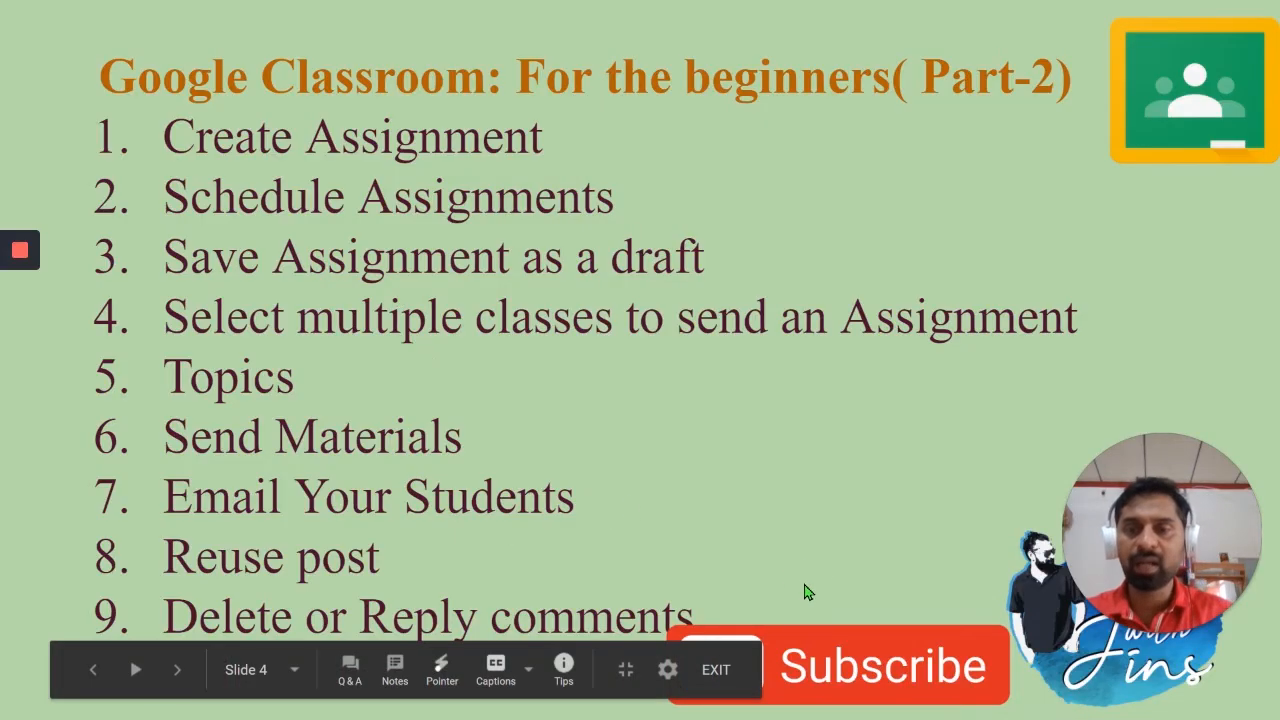
- Open the Demo Class stream and look through its posts down to the messages written by the student
key(alt+Tab)
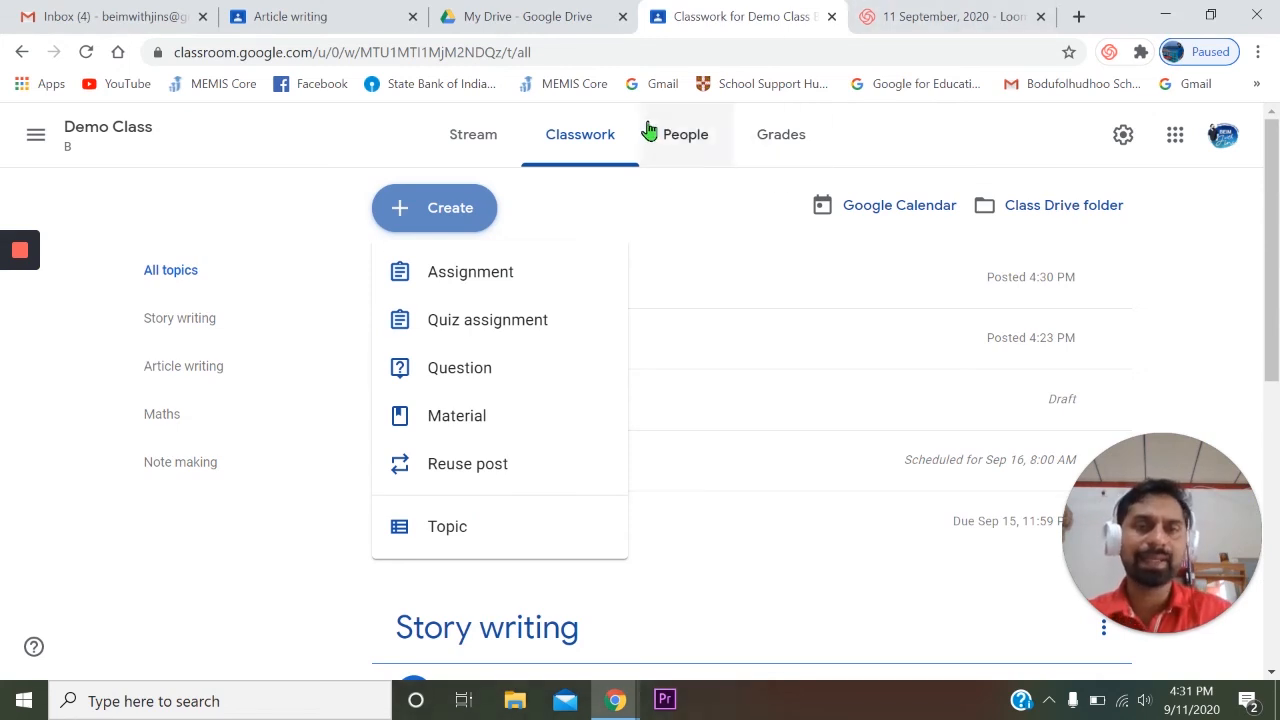
click(462, 134)
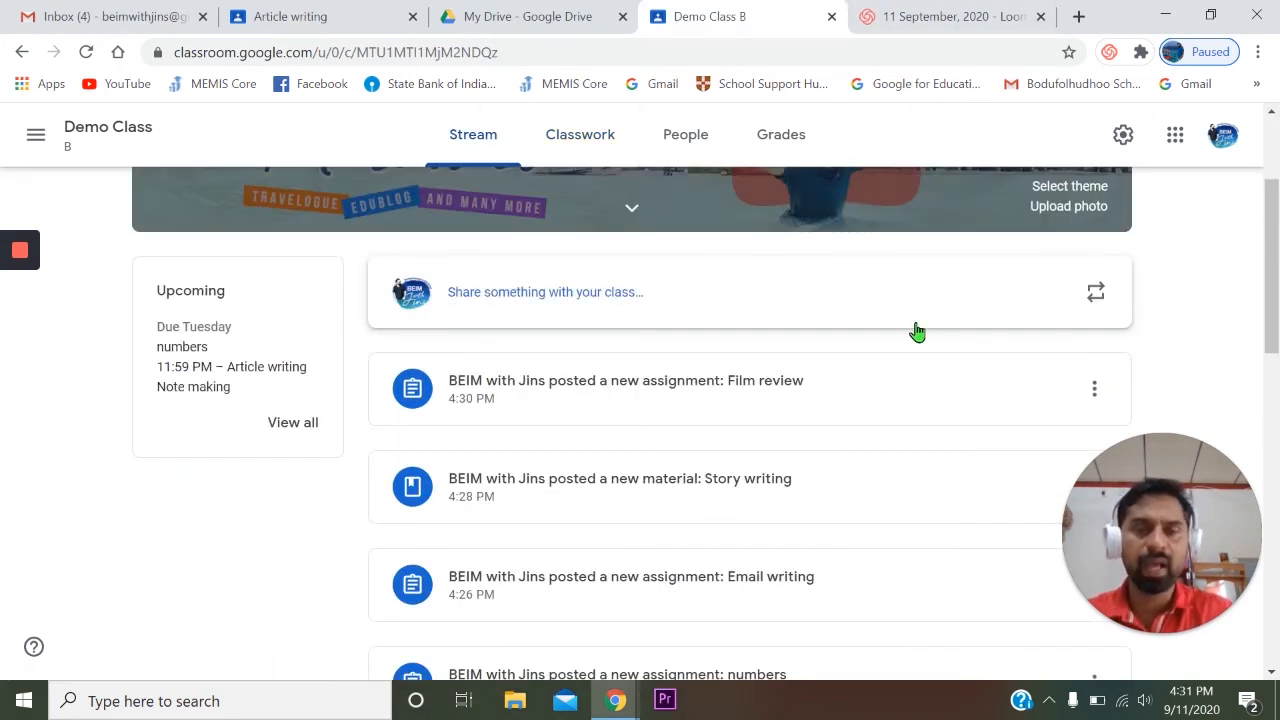
scroll(917, 333, down, 4)
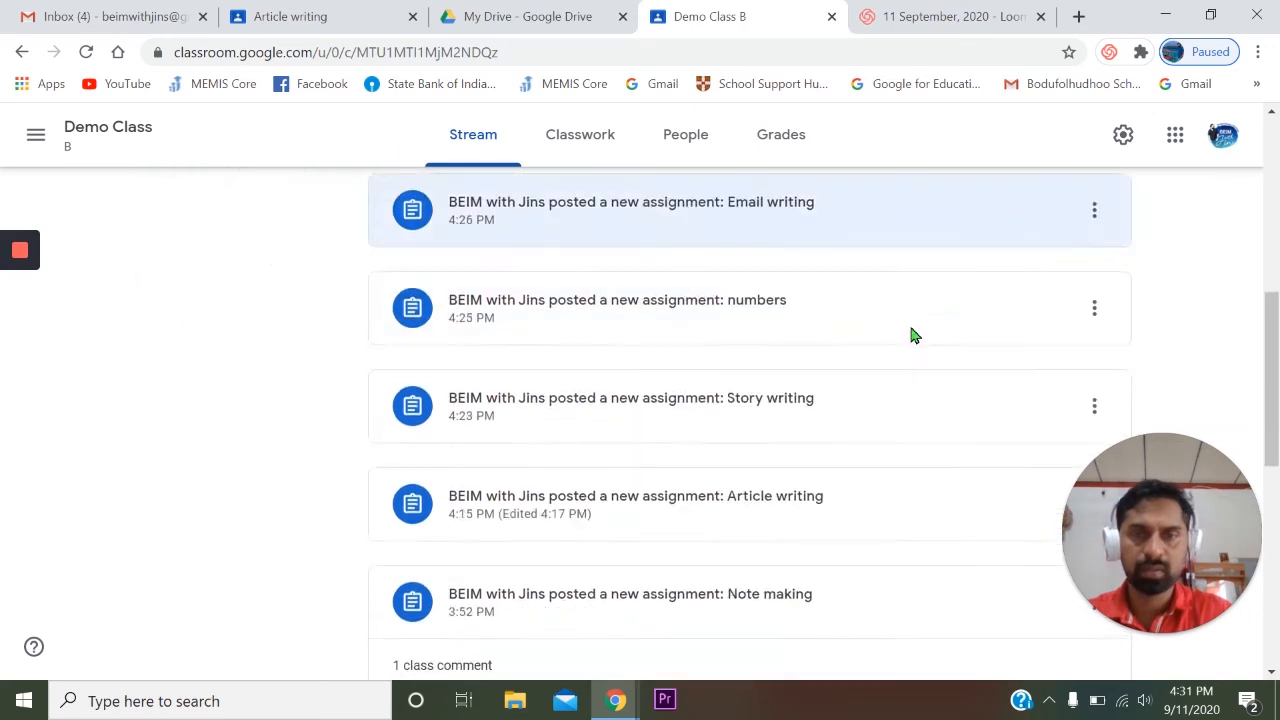
scroll(800, 330, down, 3)
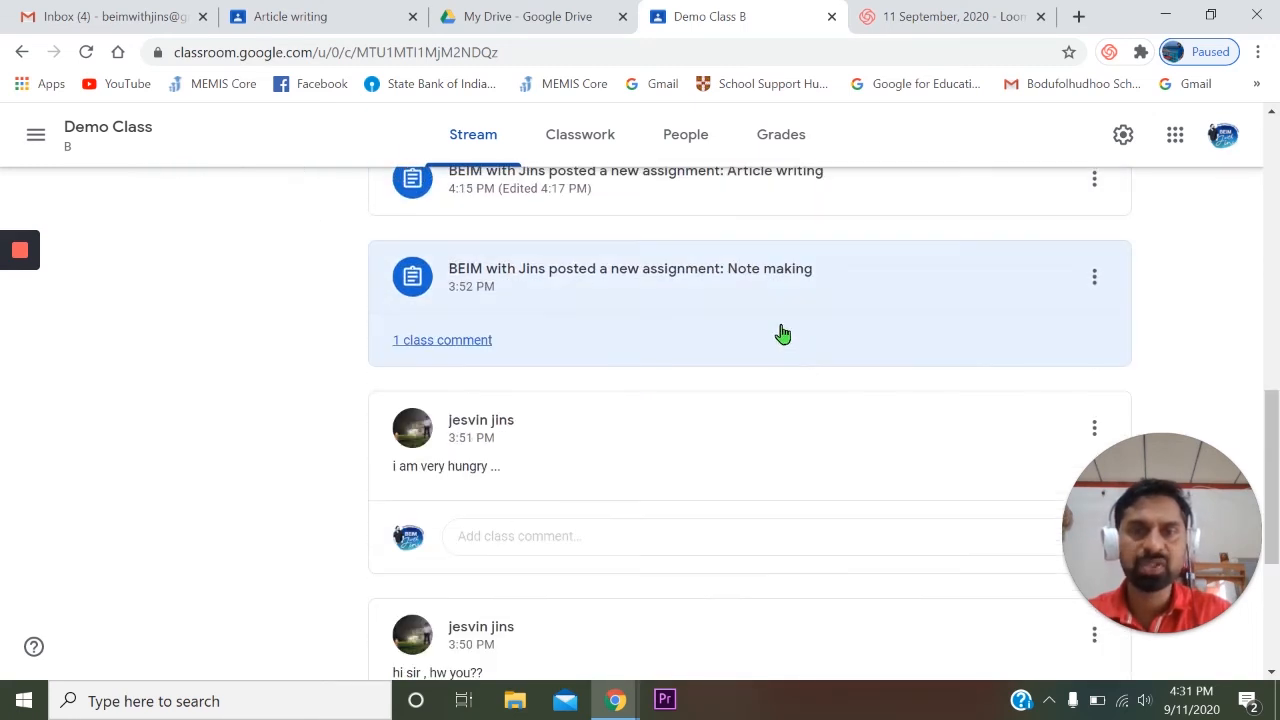
scroll(780, 334, down, 3)
scroll(829, 330, down, 1)
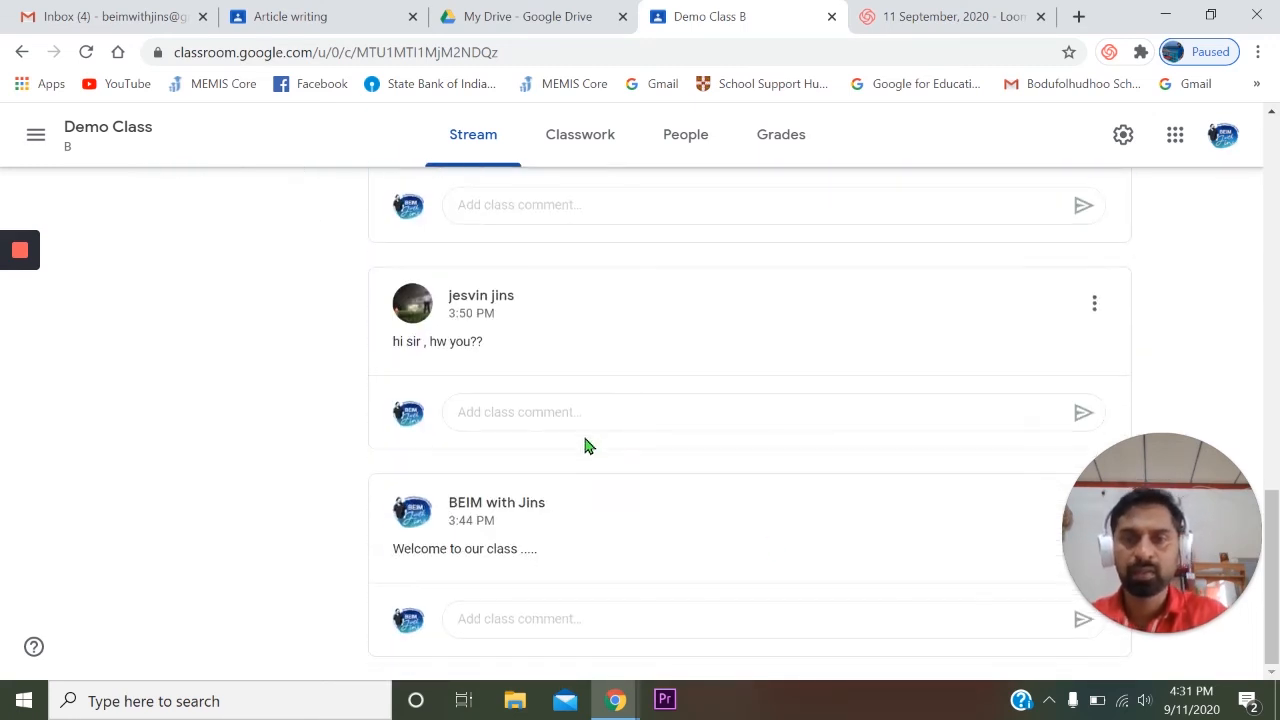
scroll(680, 460, up, 1)
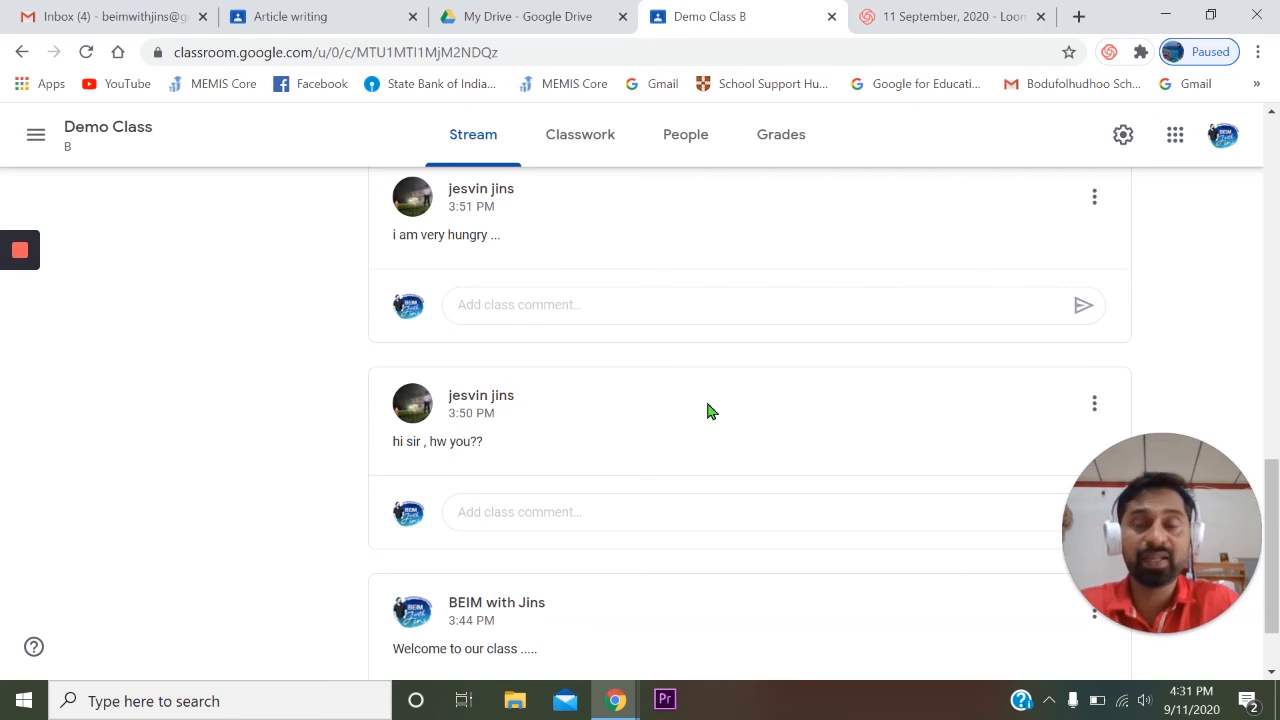
scroll(641, 412, up, 2)
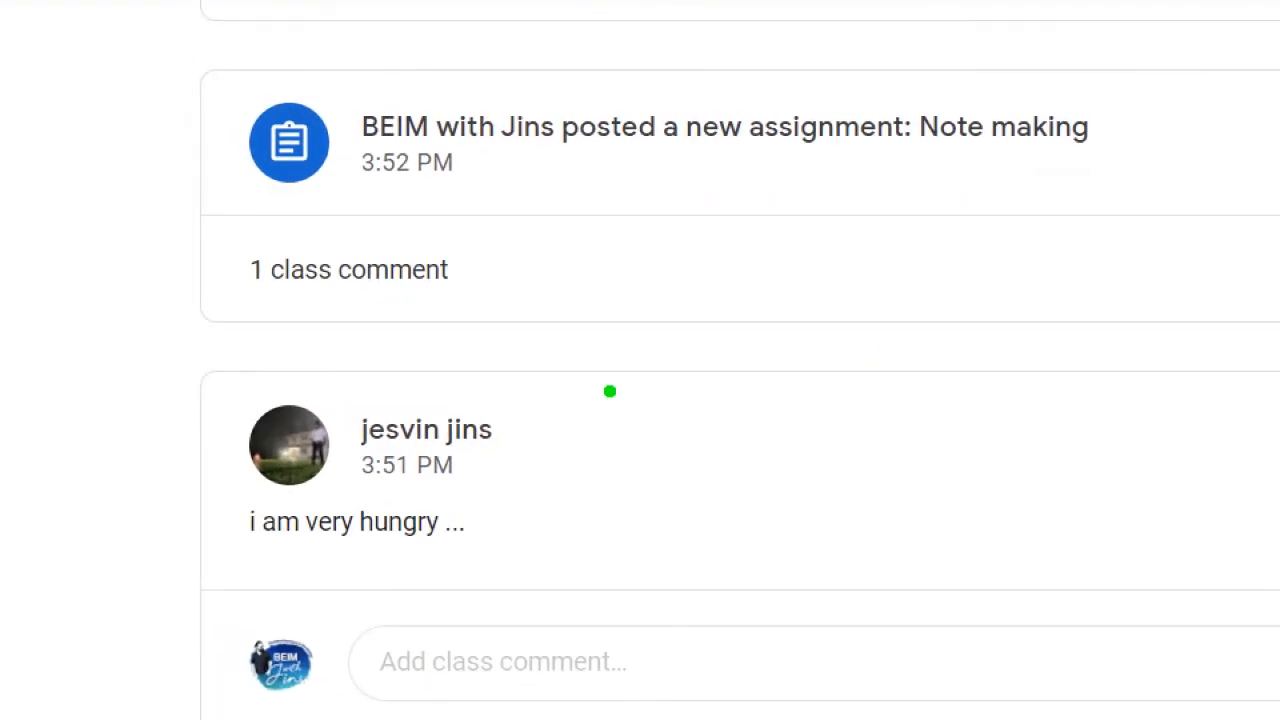
- Delete the student's "i am very hungry ..." post from the class stream
drag(180, 306, 740, 621)
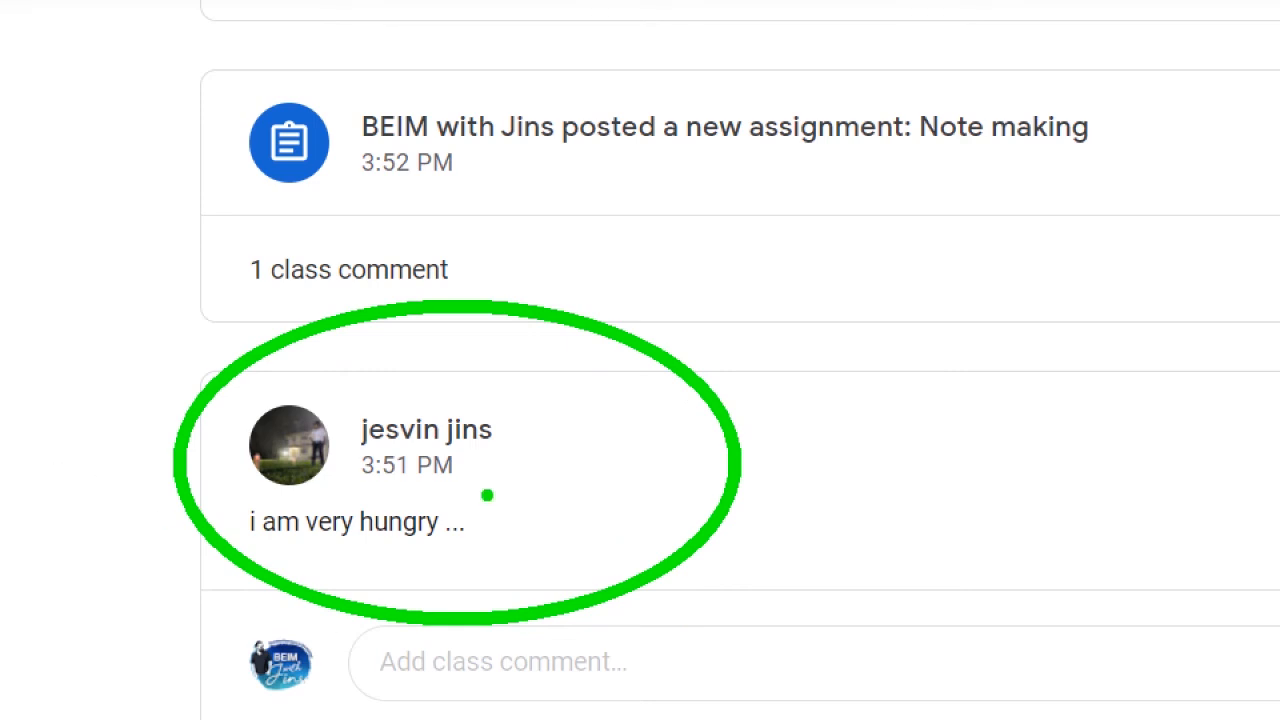
key(Escape)
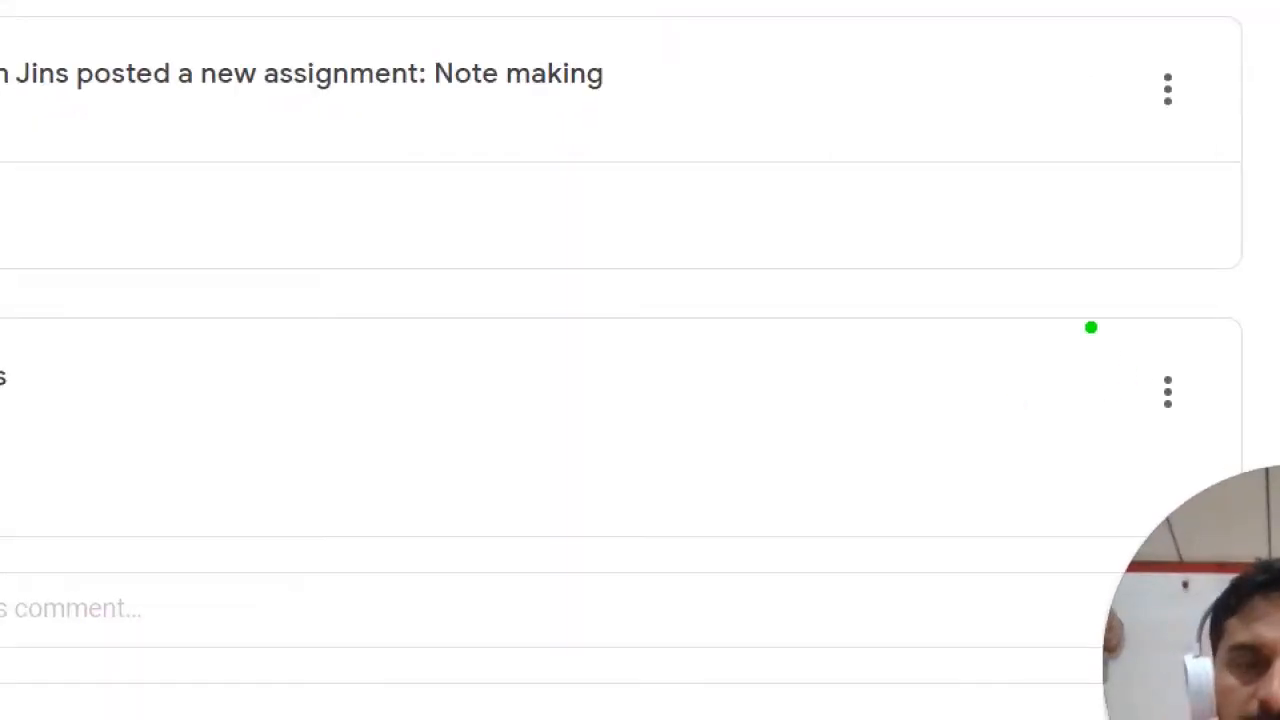
mouse_move(1055, 334)
mouse_down()
mouse_move(1200, 480)
mouse_move(1264, 486)
mouse_up()
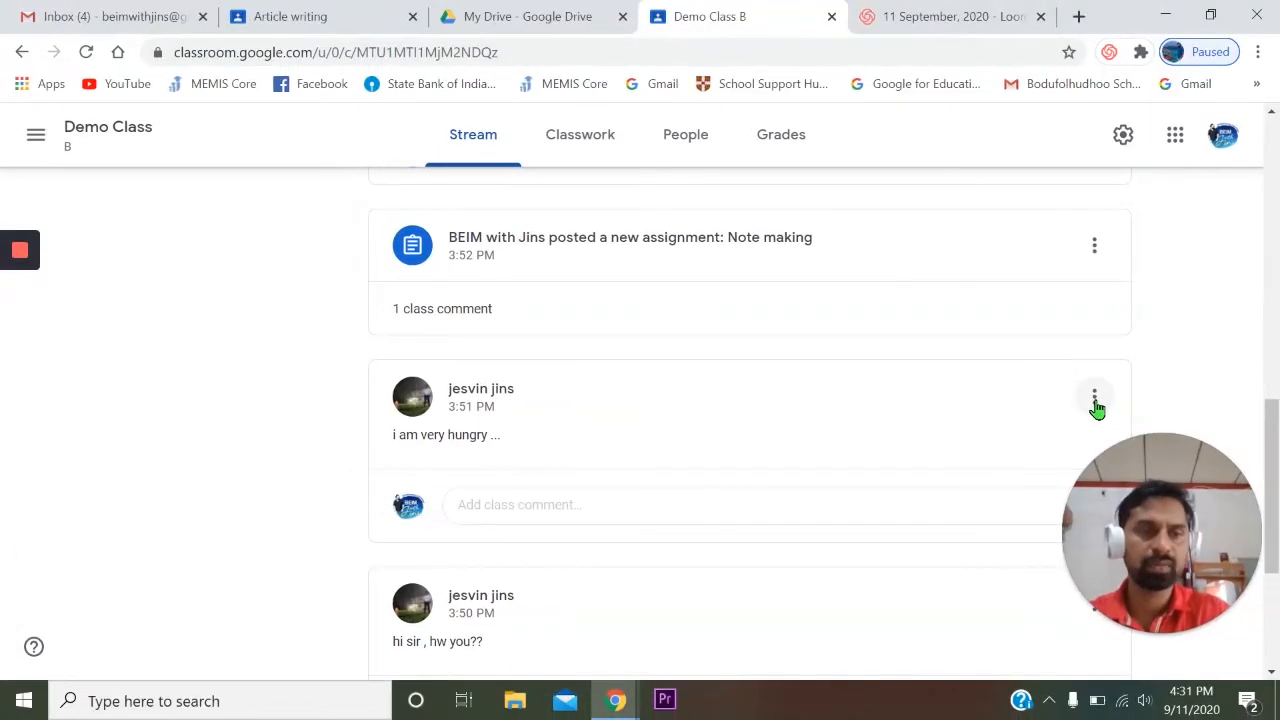
click(1095, 403)
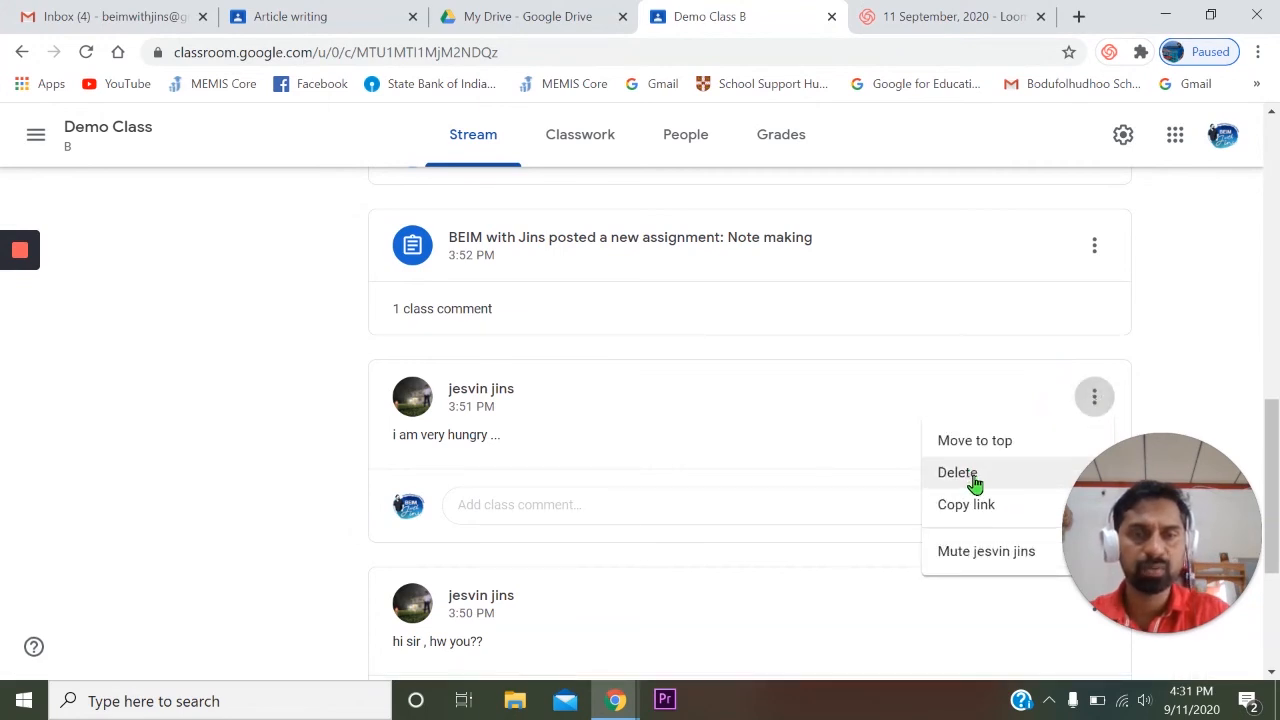
click(975, 480)
click(714, 434)
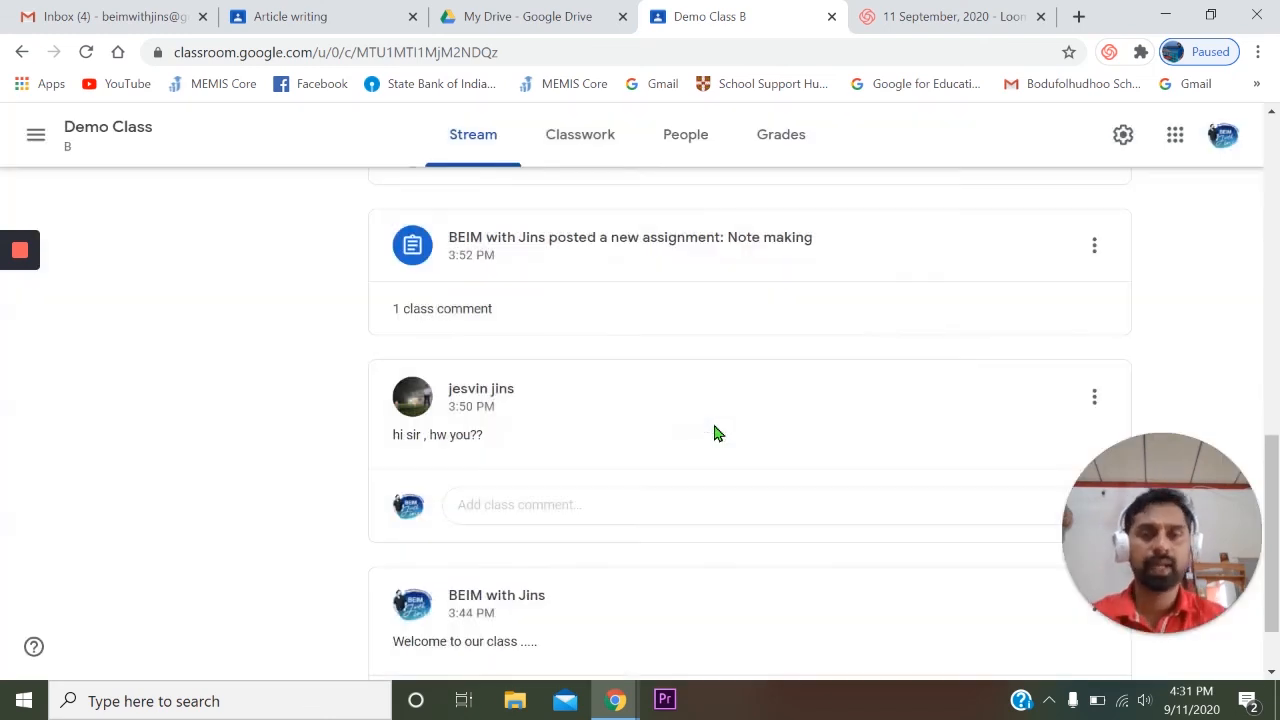
- Reply to the student's class comment on the Note making assignment with "pls read ....." and close the comments
scroll(762, 444, down, 1)
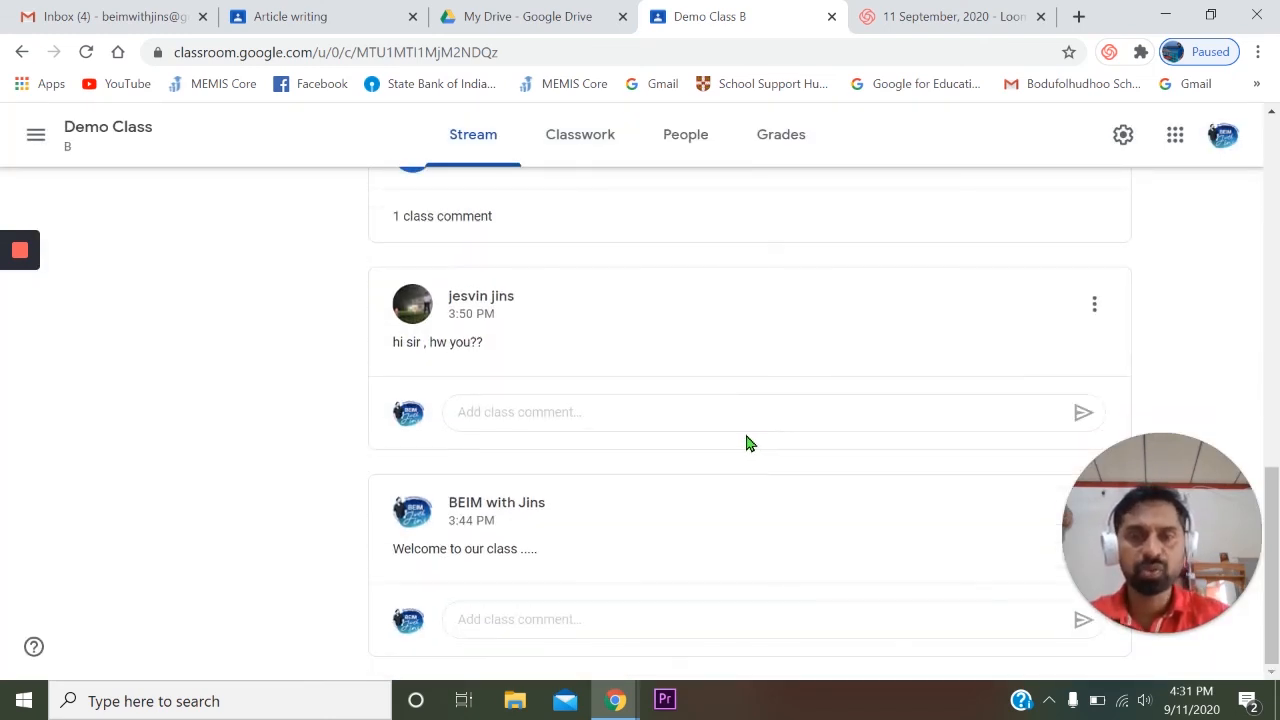
scroll(755, 444, up, 2)
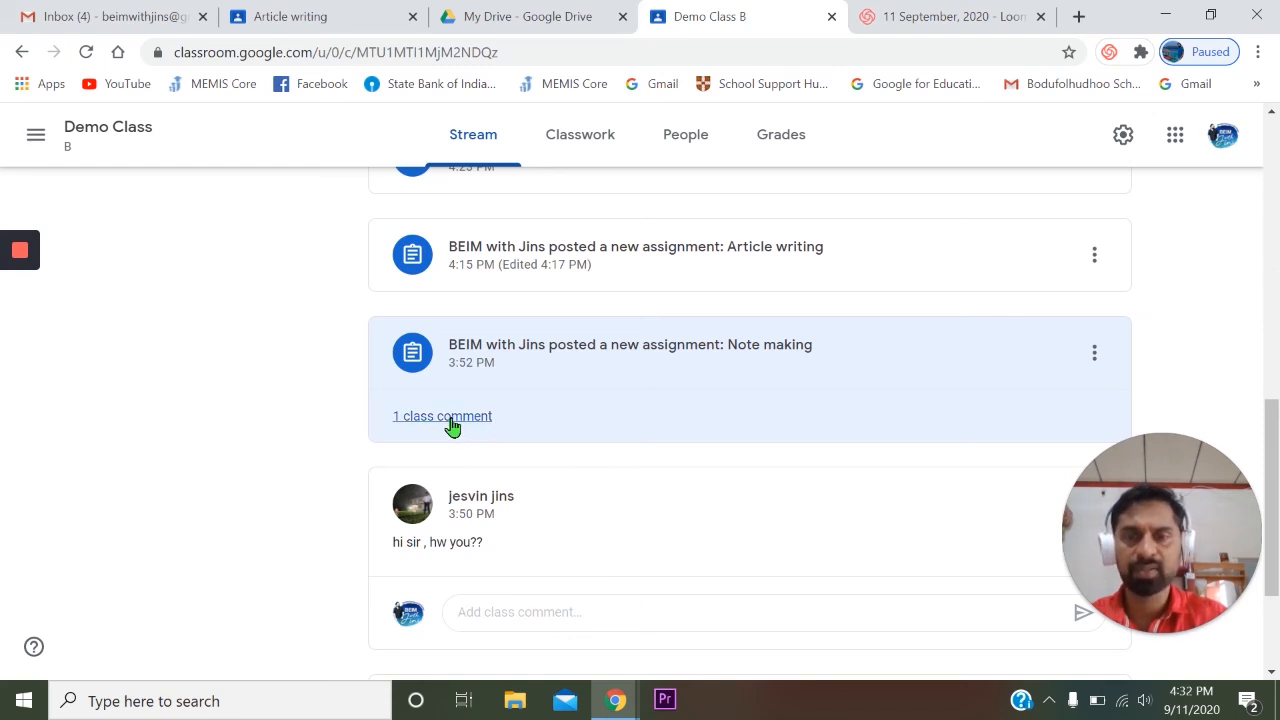
click(451, 420)
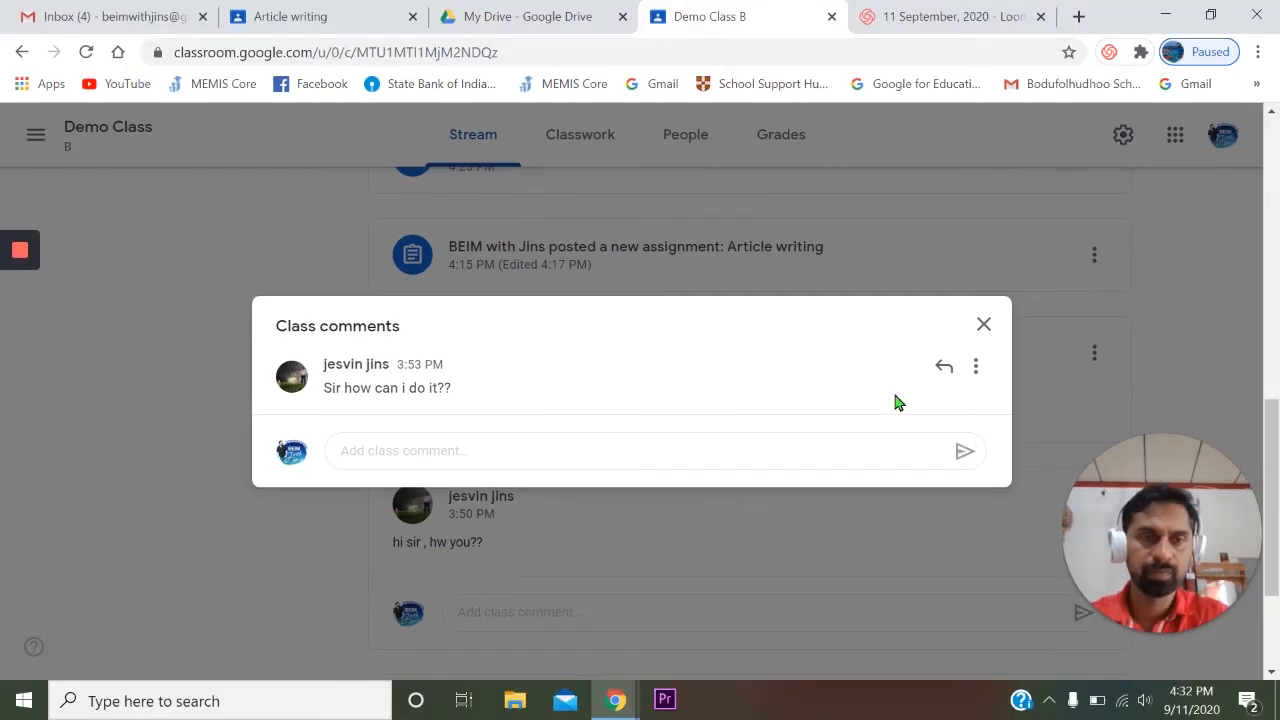
click(945, 370)
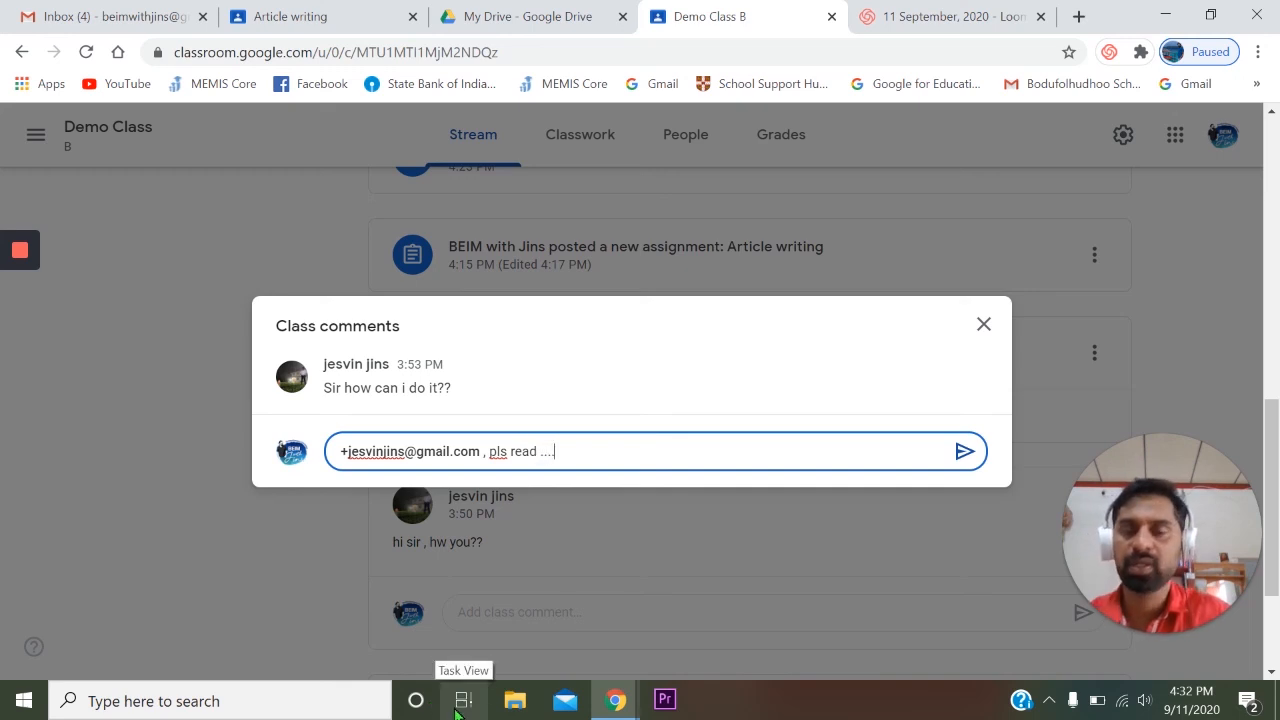
click(963, 451)
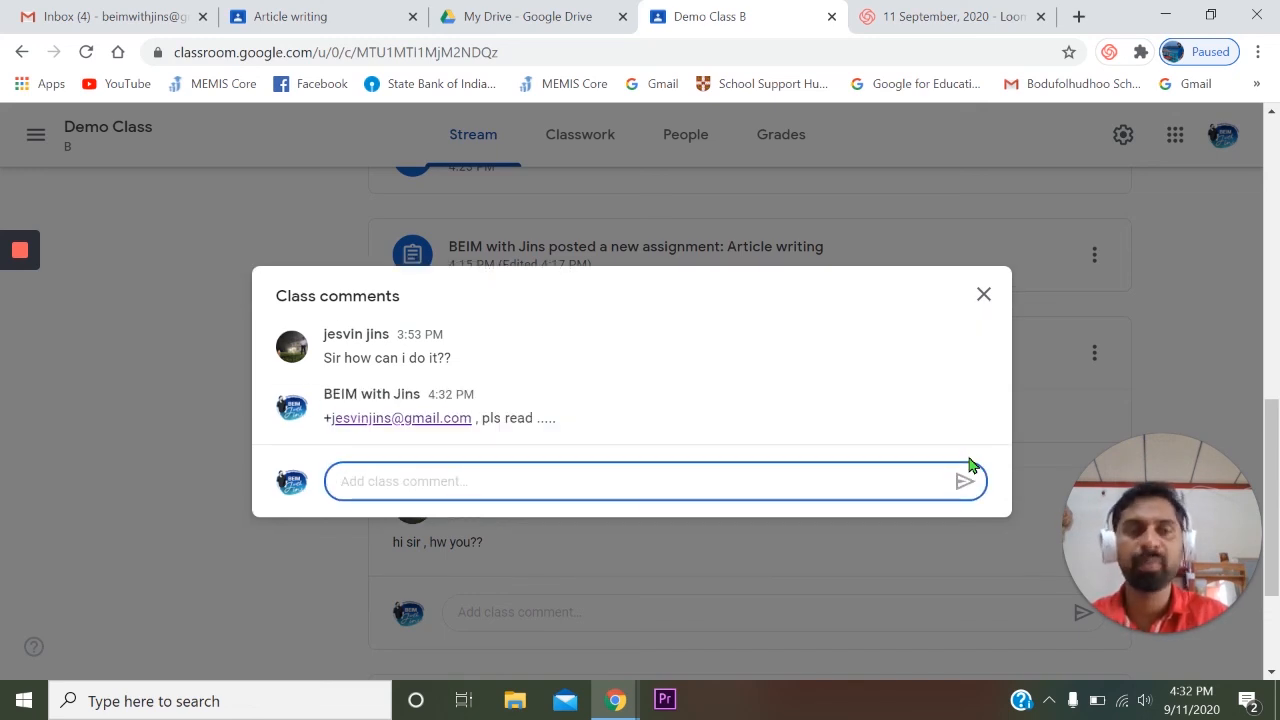
click(984, 294)
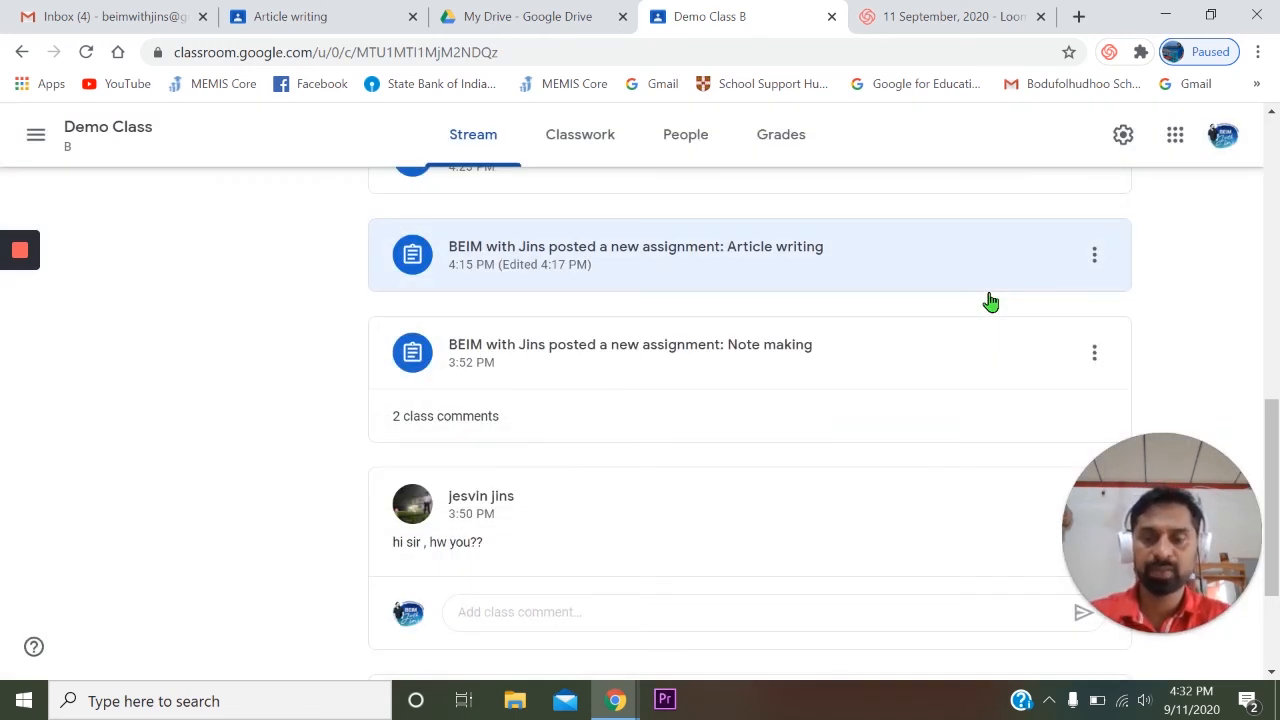
- Look through the class stream for the teacher's own "Welcome to our class" announcement
key(alt+Tab)
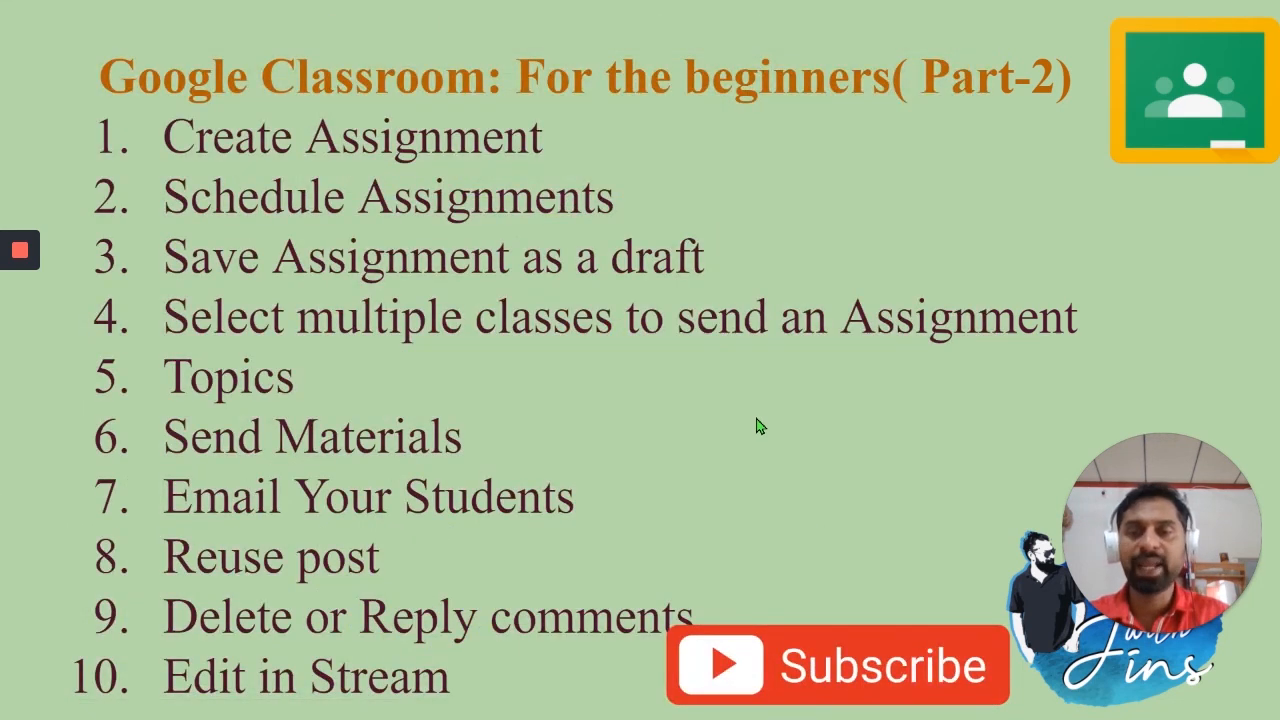
key(alt+Tab)
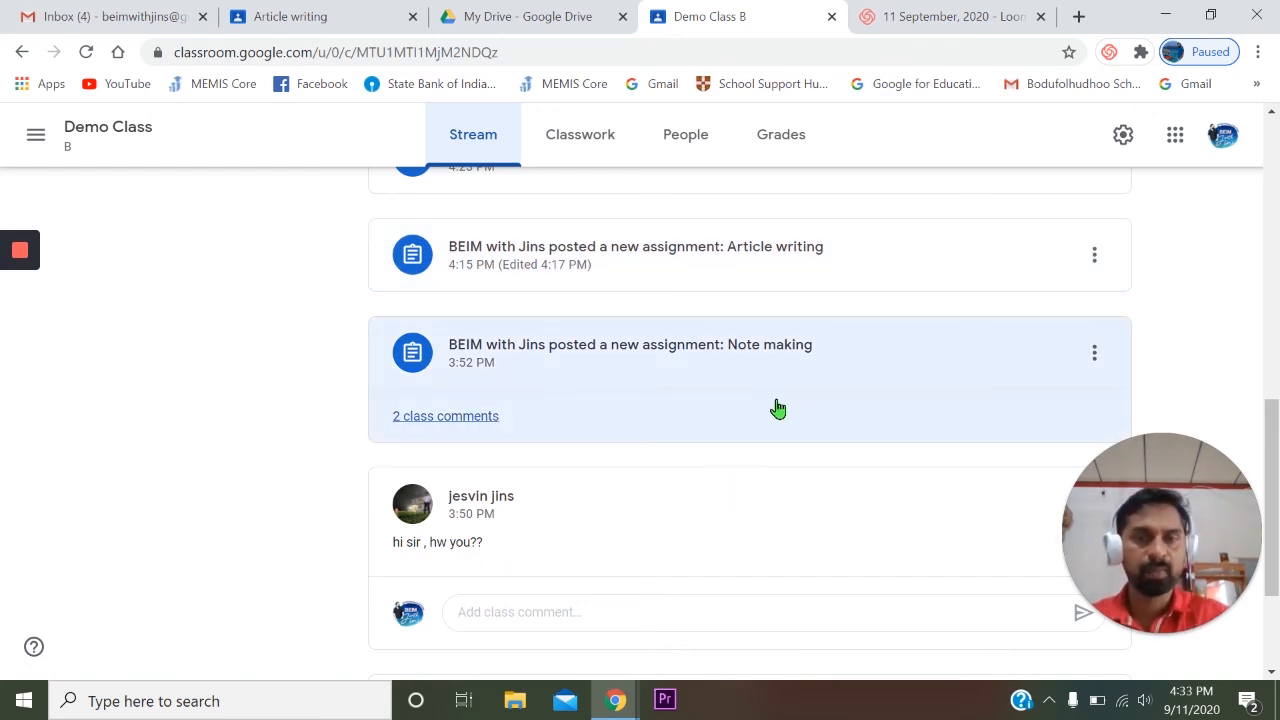
scroll(772, 405, up, 5)
scroll(780, 400, up, 2)
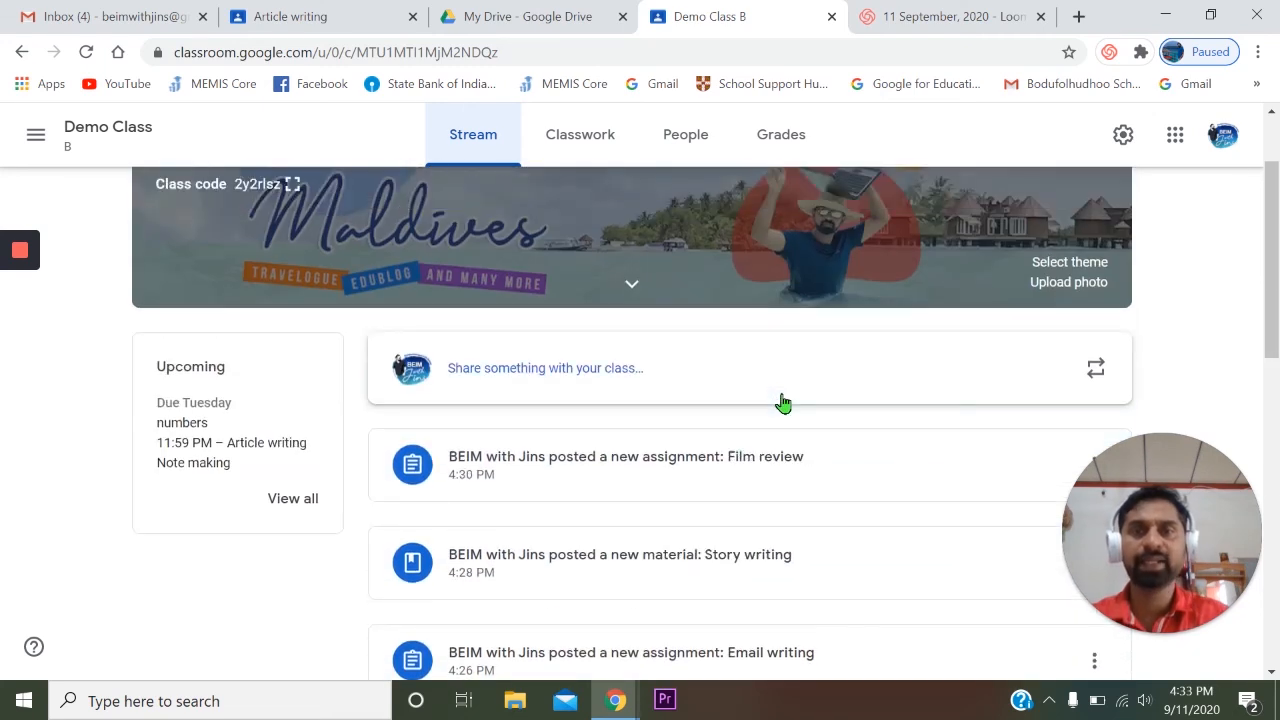
scroll(780, 400, down, 1)
scroll(785, 405, down, 8)
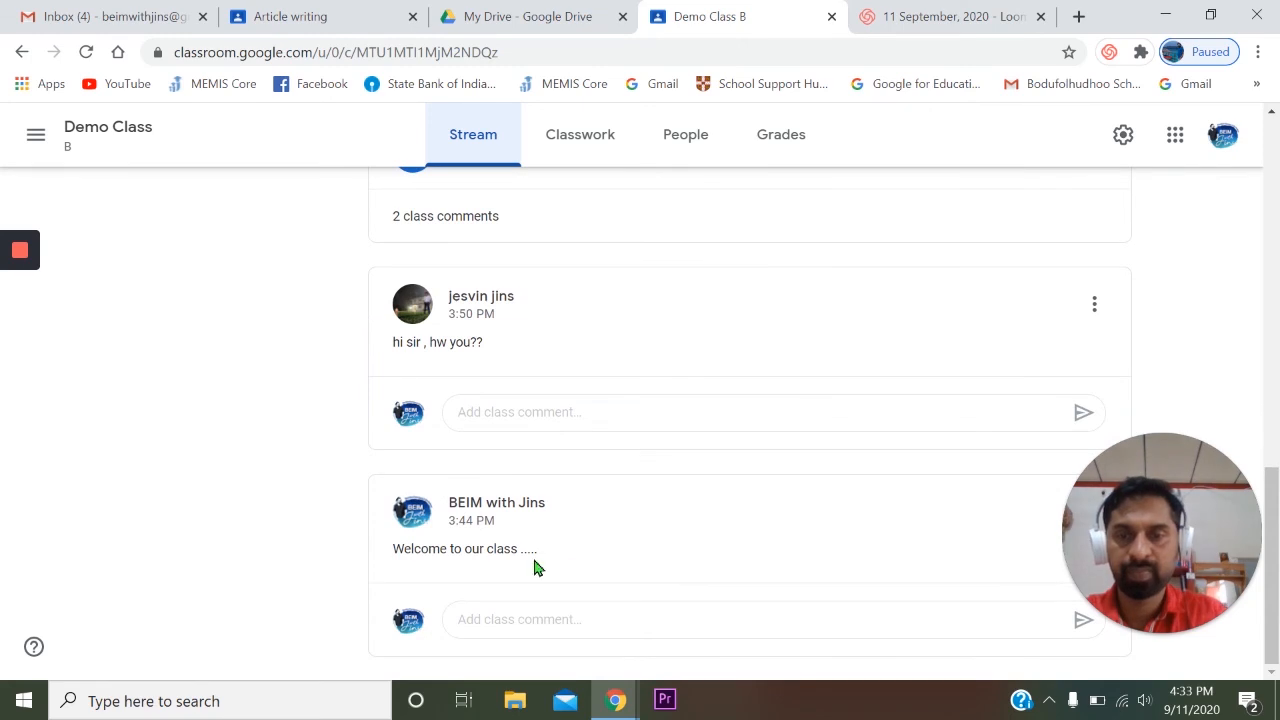
drag(1219, 508, 1237, 128)
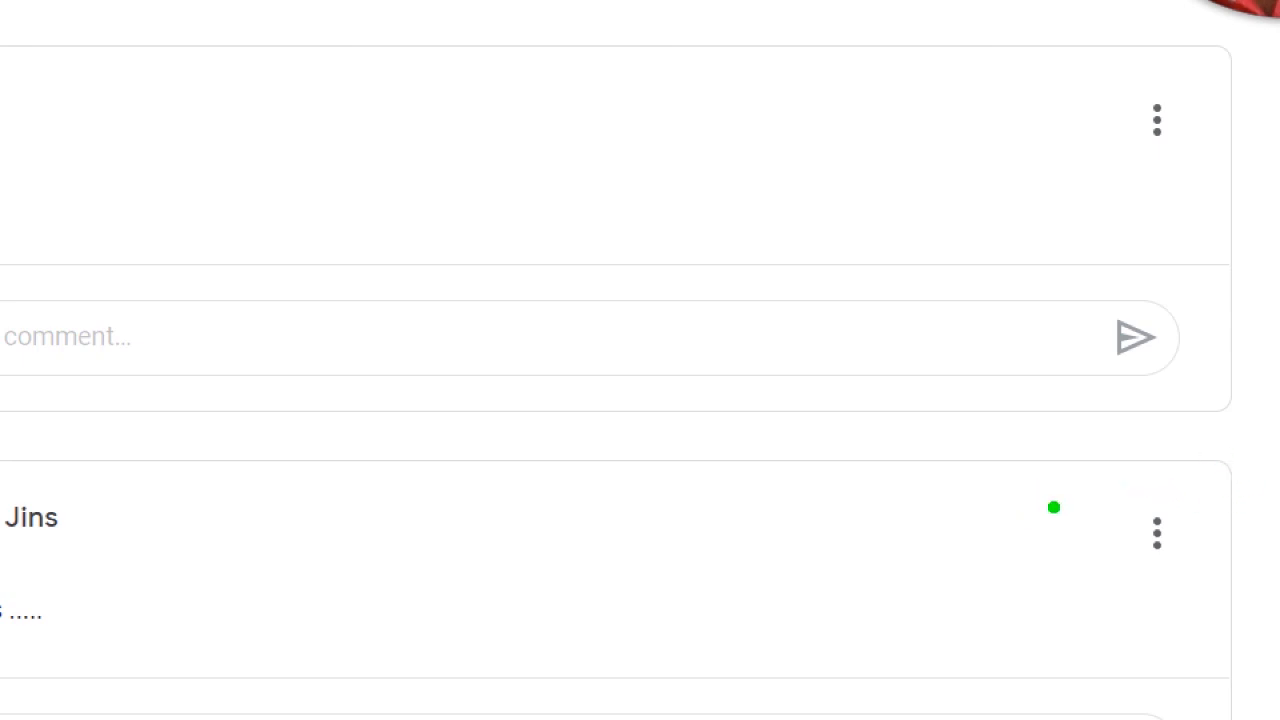
drag(1037, 474, 1040, 470)
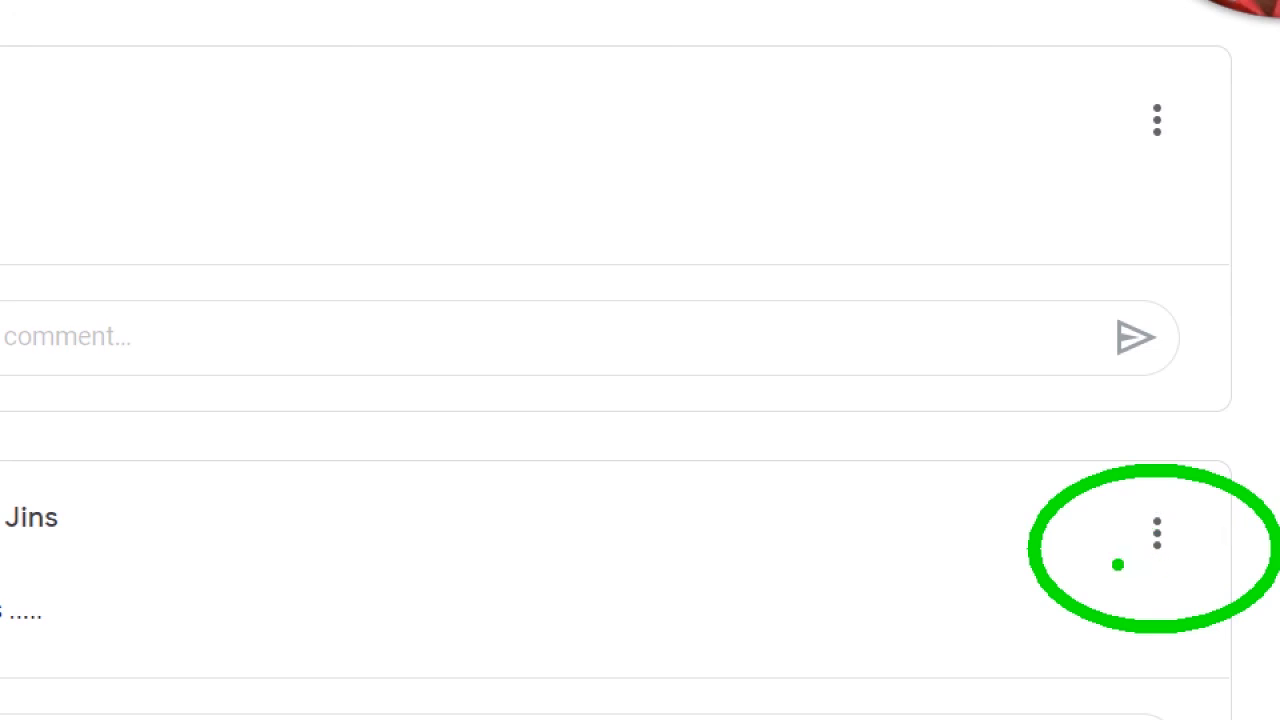
- Edit the welcome announcement in the stream so it reads "Welcome to our class....." and save it
click(1160, 540)
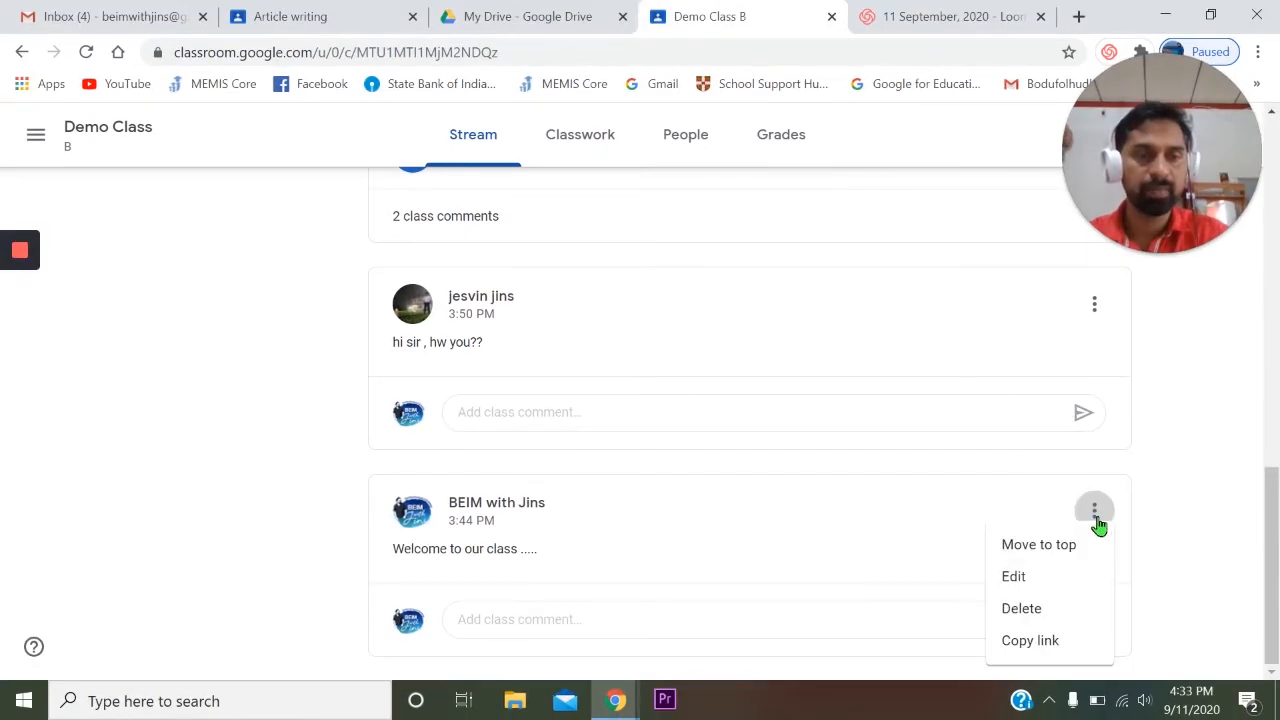
click(1035, 580)
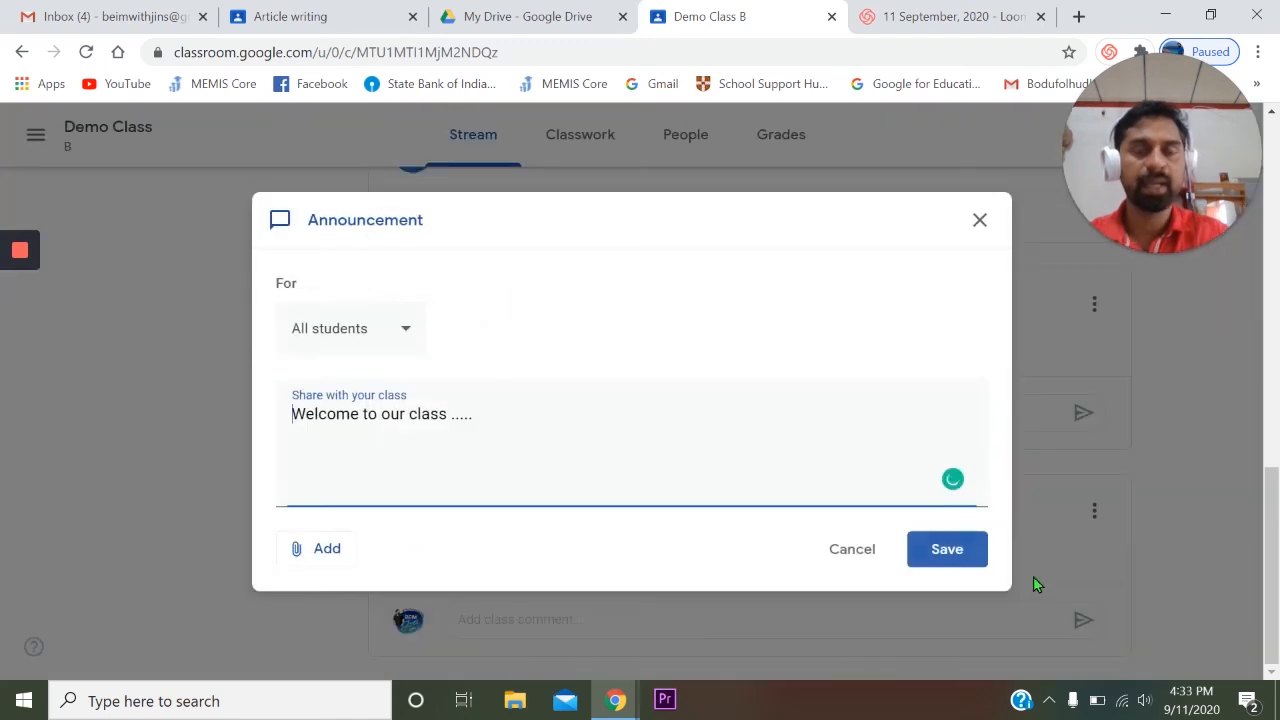
click(507, 422)
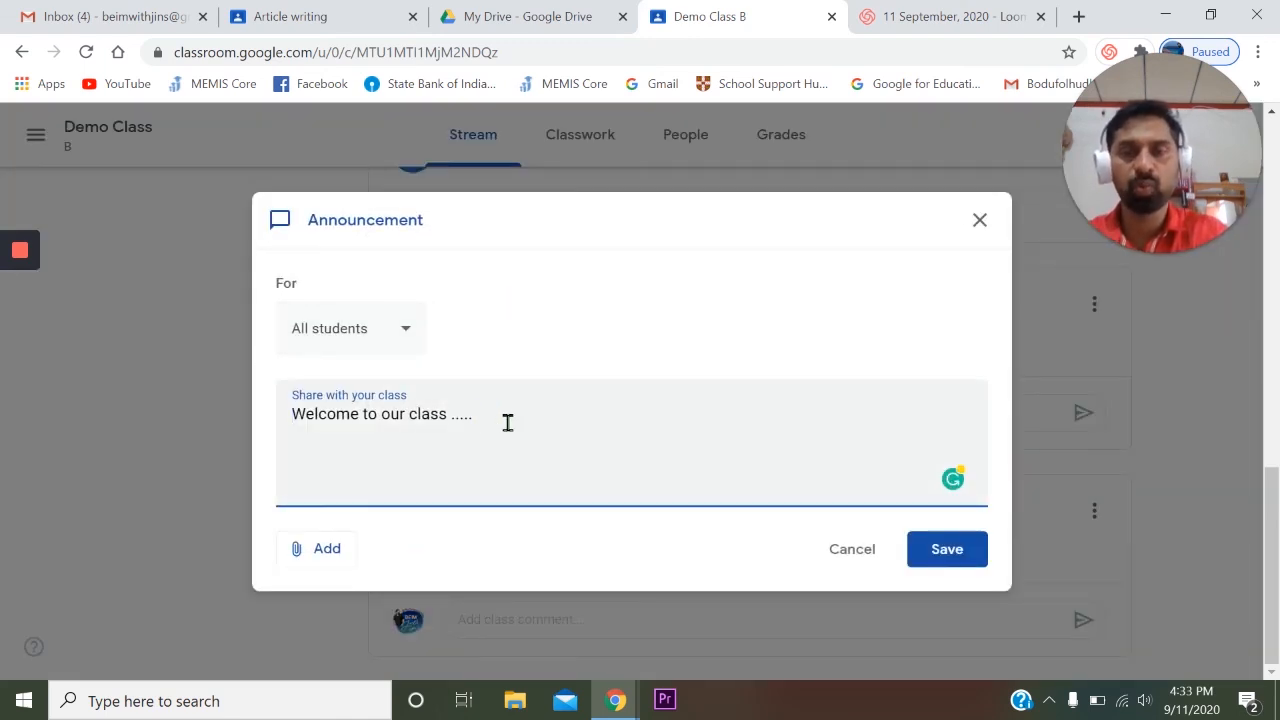
key(BackSpace)
key(BackSpace)
key(BackSpace)
key(BackSpace)
key(BackSpace)
key(BackSpace)
key(BackSpace)
key(BackSpace)
key(BackSpace)
key(BackSpace)
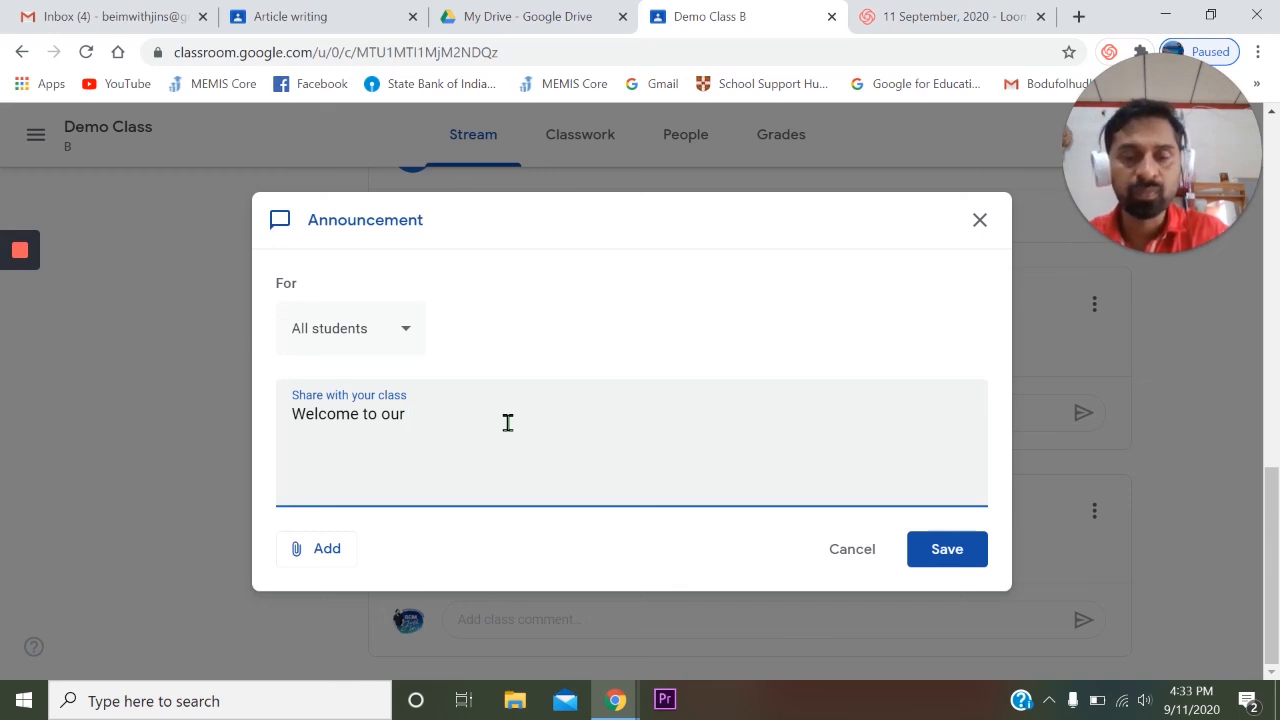
text(....)
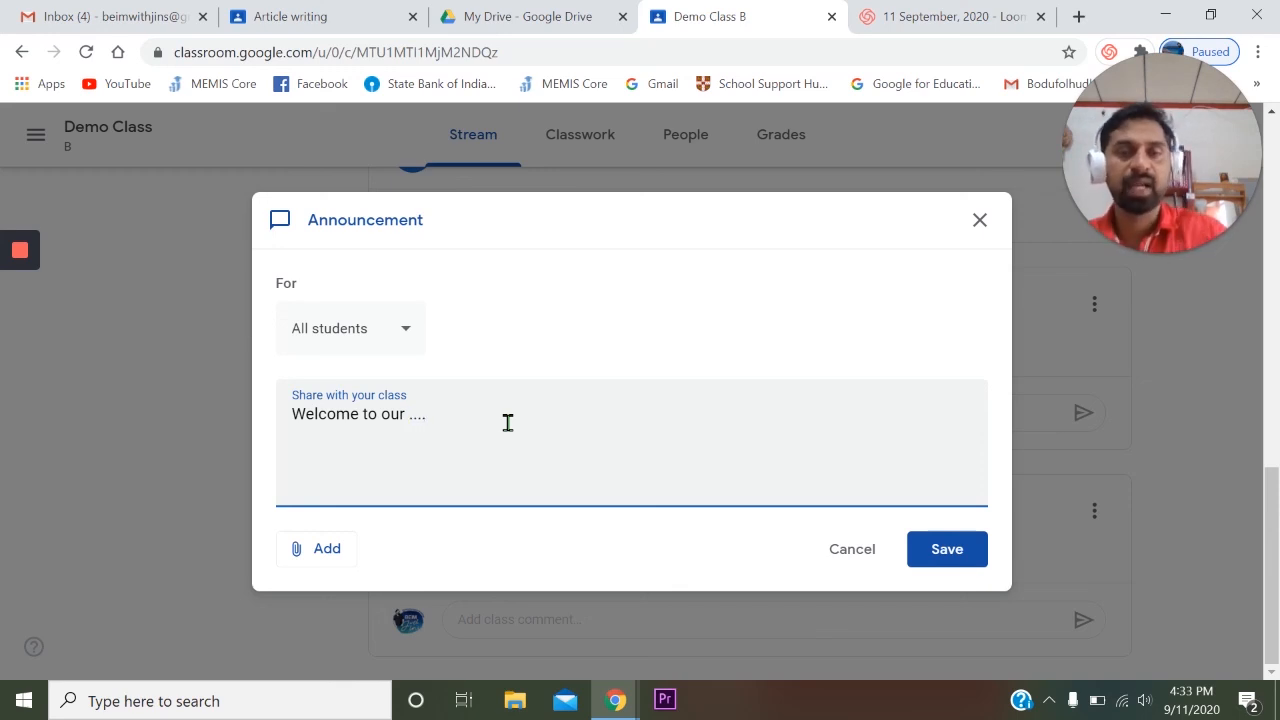
key(BackSpace)
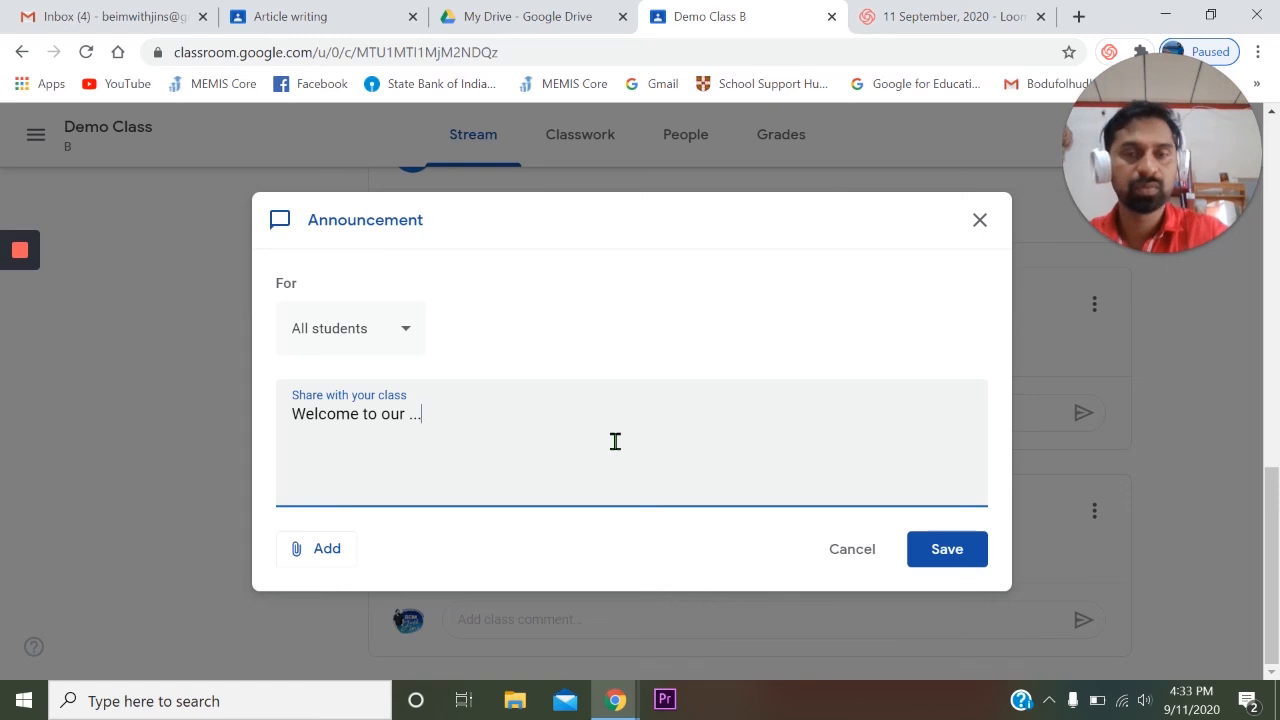
key(BackSpace)
text(cl)
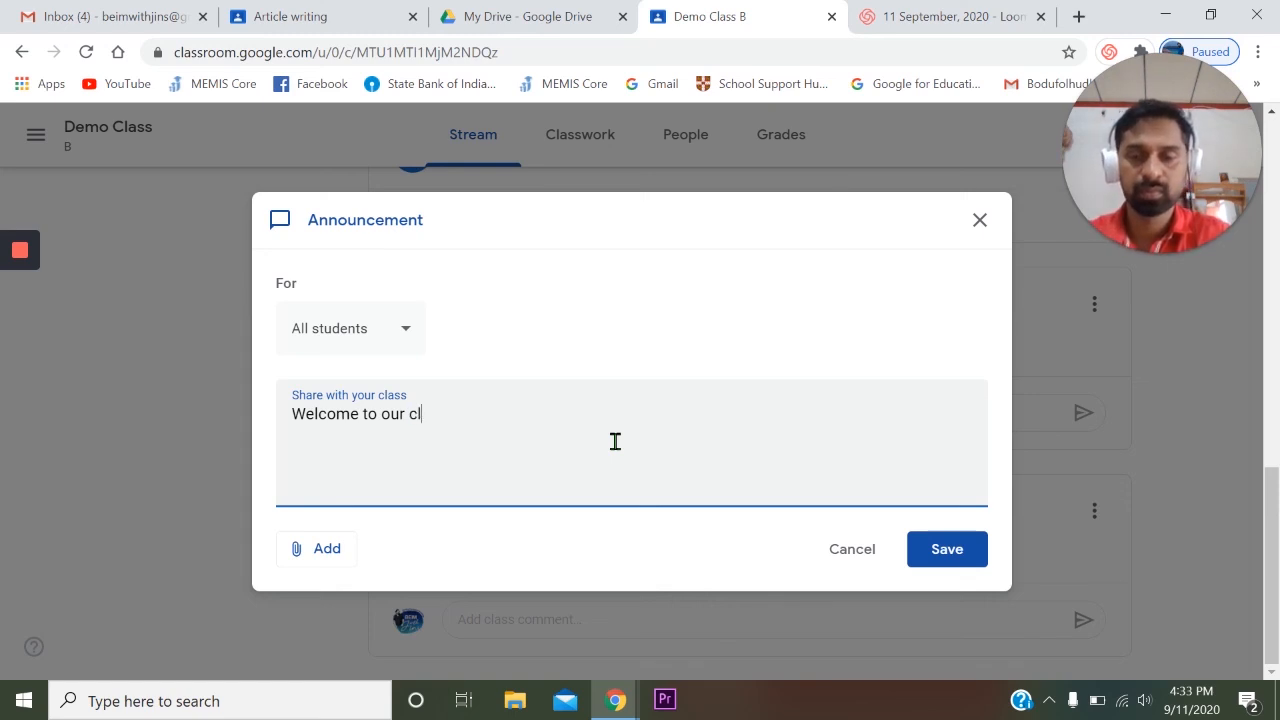
text(ass.....)
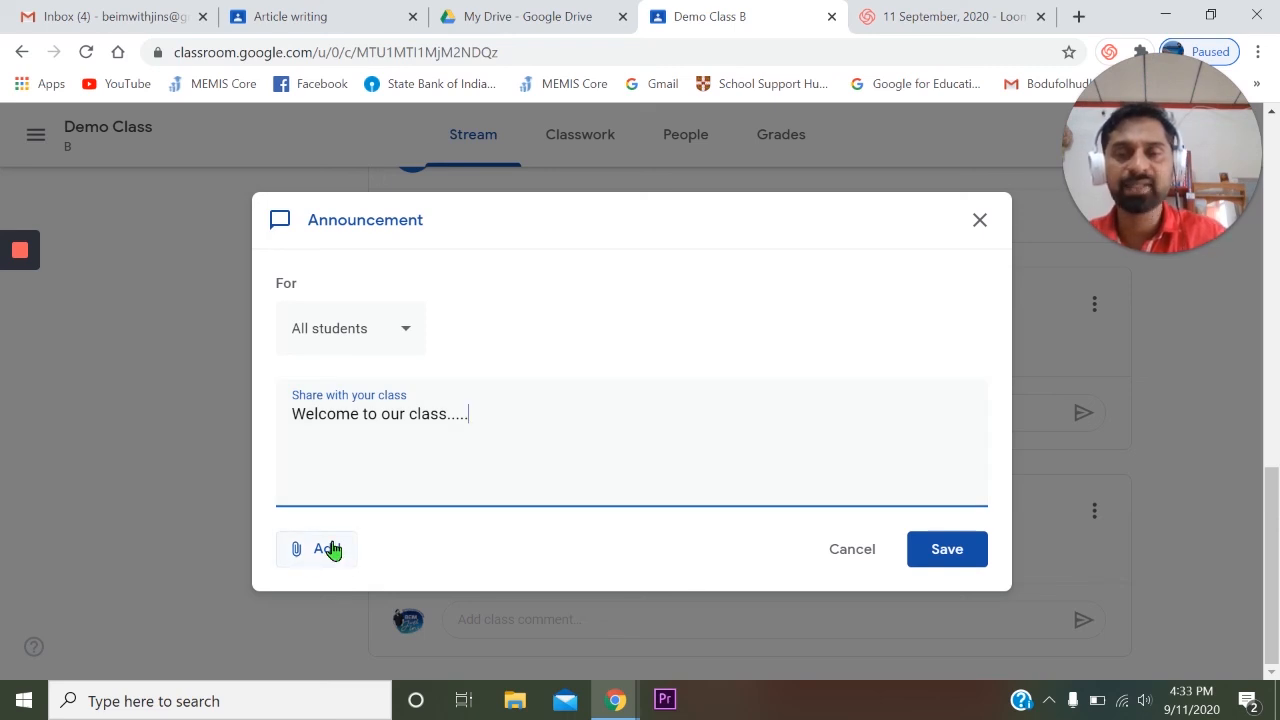
click(943, 556)
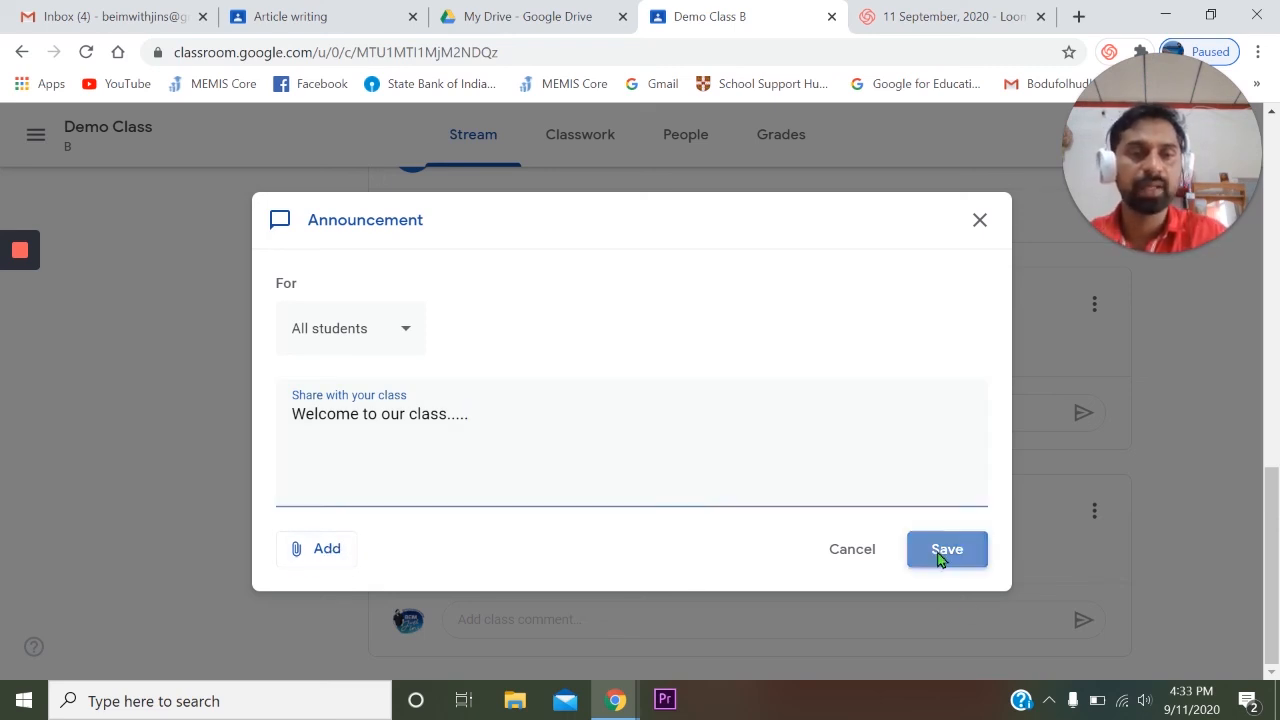